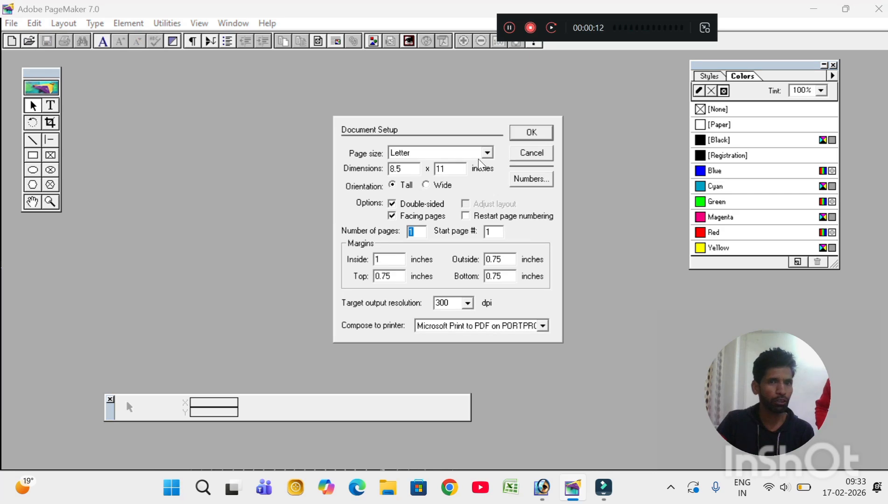
Step: Choose A4 page size and 20 pages in Document Setup, then create the document
left_click(458, 153)
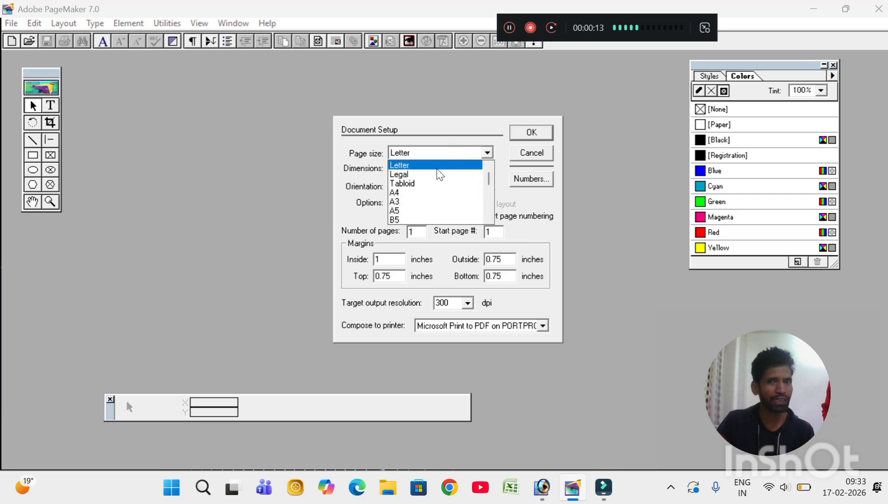
left_click(411, 192)
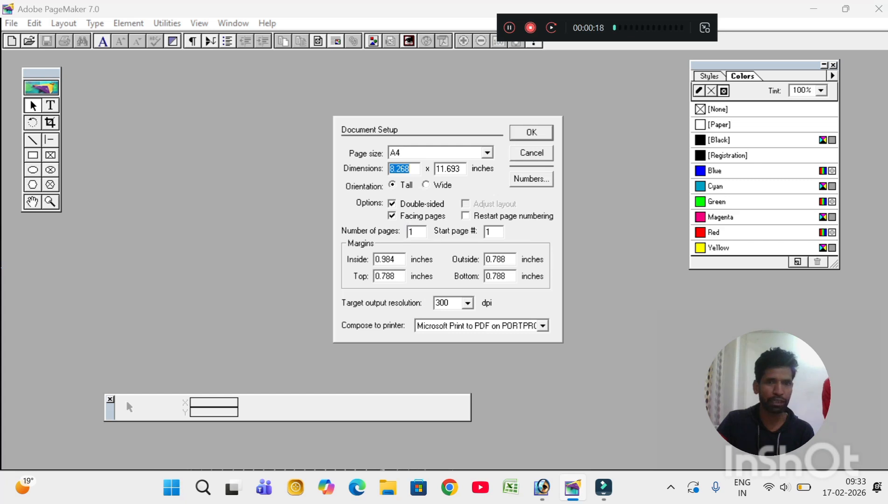
double_click(419, 233)
type("2")
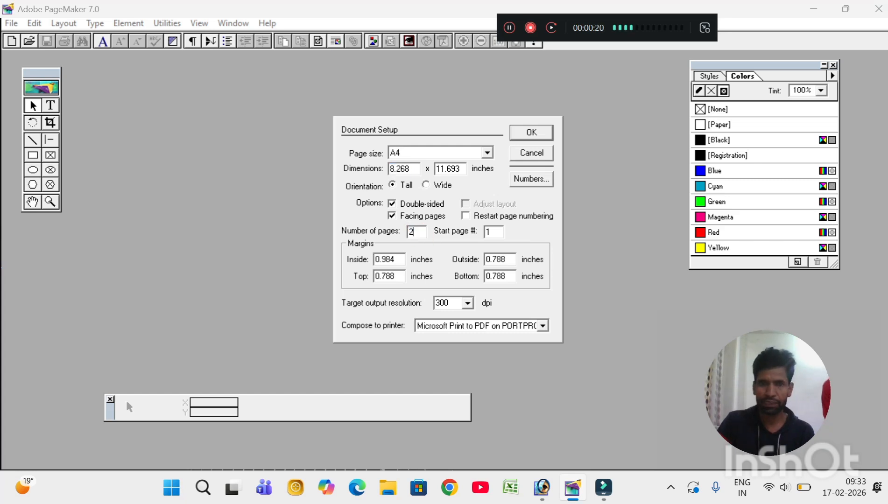
type("0")
key("Return")
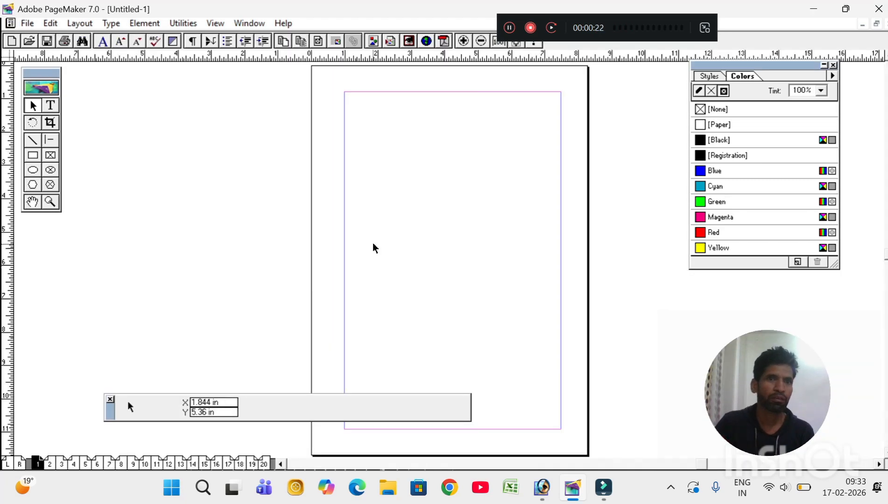
Step: Glance at the Element Fill options without choosing one, then zoom onto page 1's upper left
left_click(147, 25)
mouse_move(153, 41)
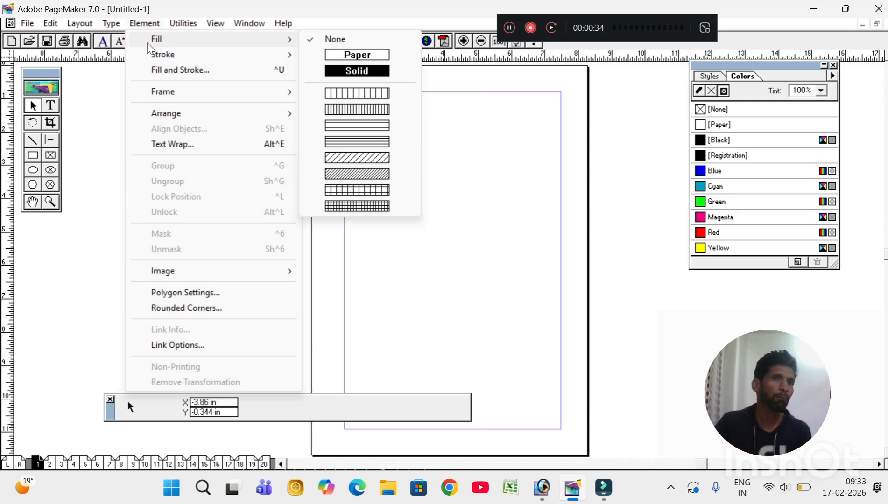
left_click(440, 240)
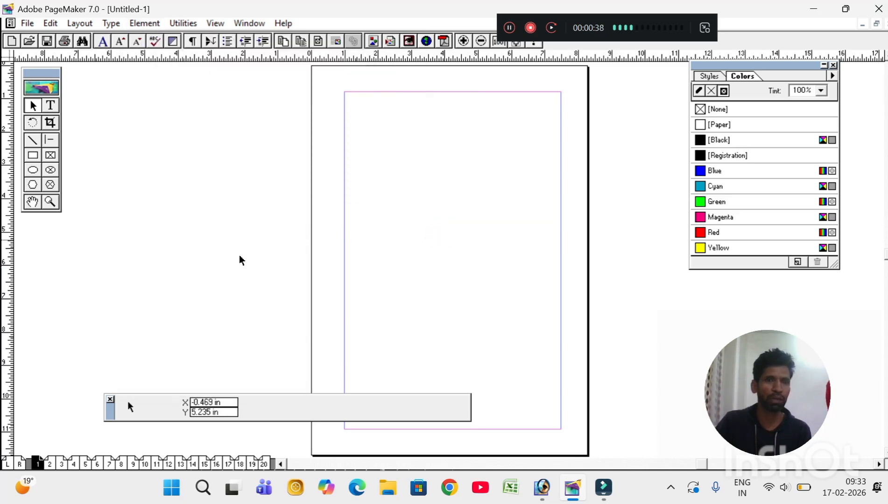
left_click(50, 202)
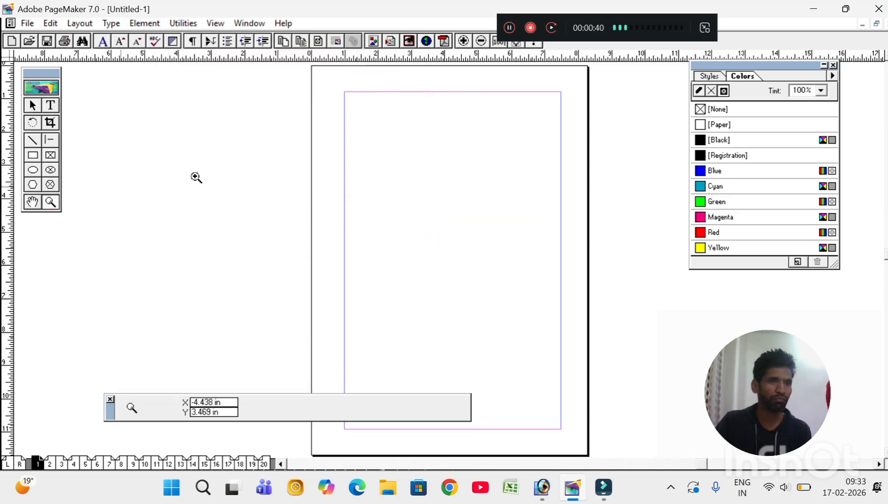
left_click_drag(332, 84, 606, 285)
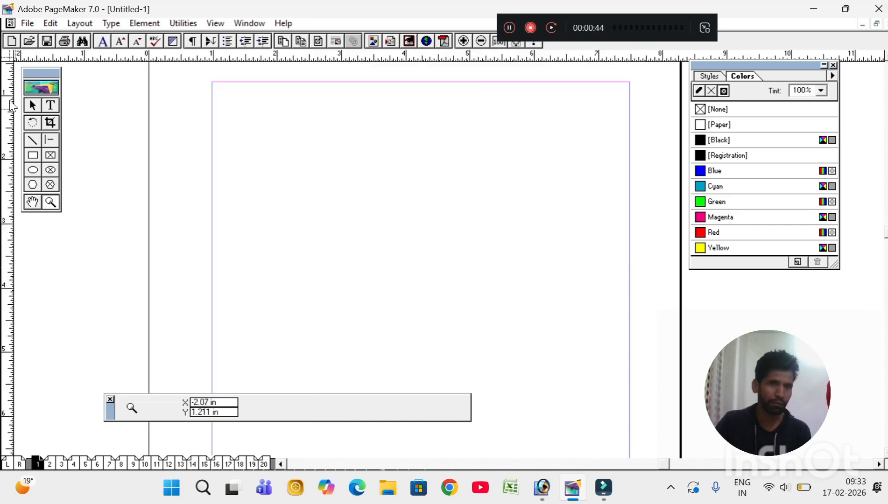
Step: Draw a 2.438 × 1.735 in rectangle and a 2.422 × 1.828 in rectangle frame beside it
left_click(32, 155)
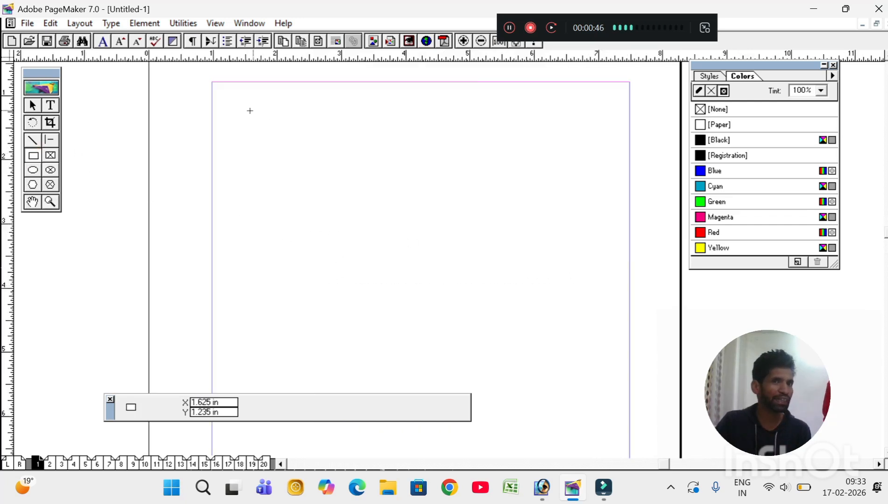
left_click_drag(248, 112, 404, 223)
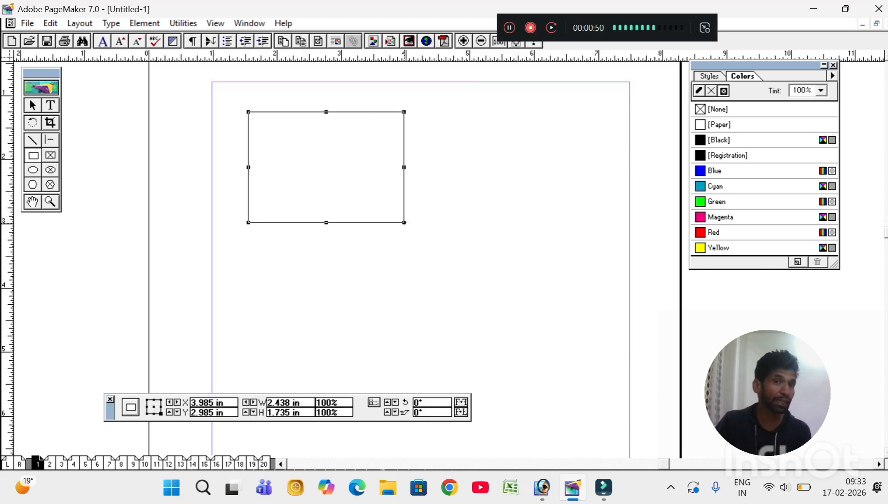
left_click(50, 155)
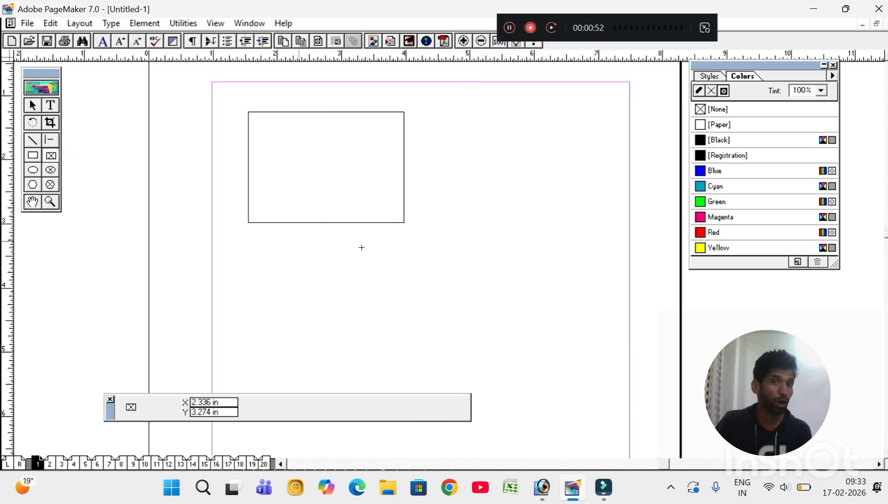
left_click_drag(446, 114, 601, 231)
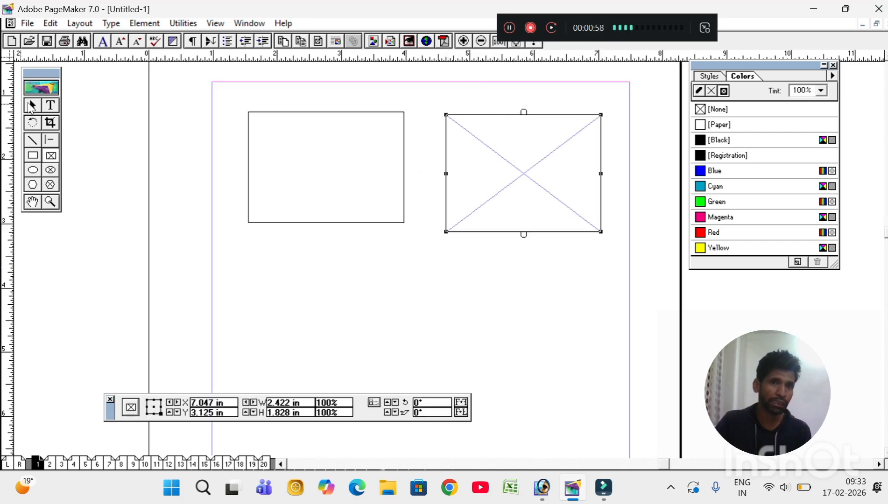
Step: Select both the rectangle and the frame with the Pointer tool
left_click(31, 105)
left_click(272, 114)
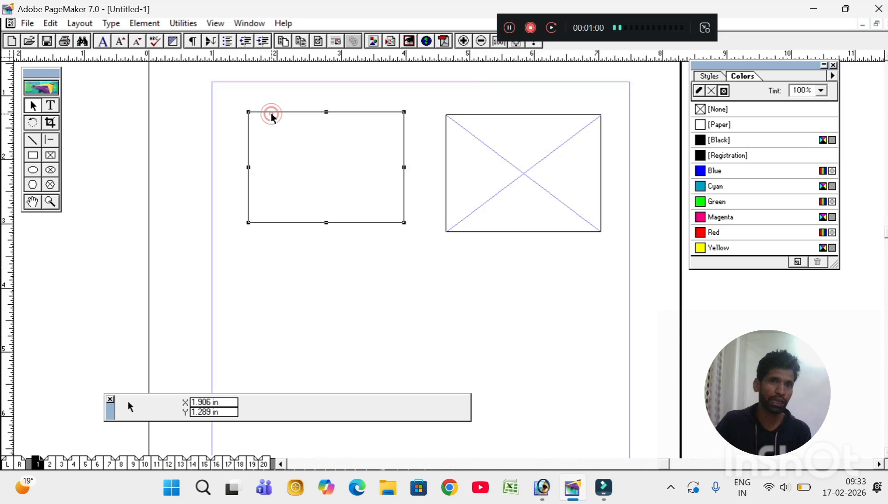
left_click(447, 128)
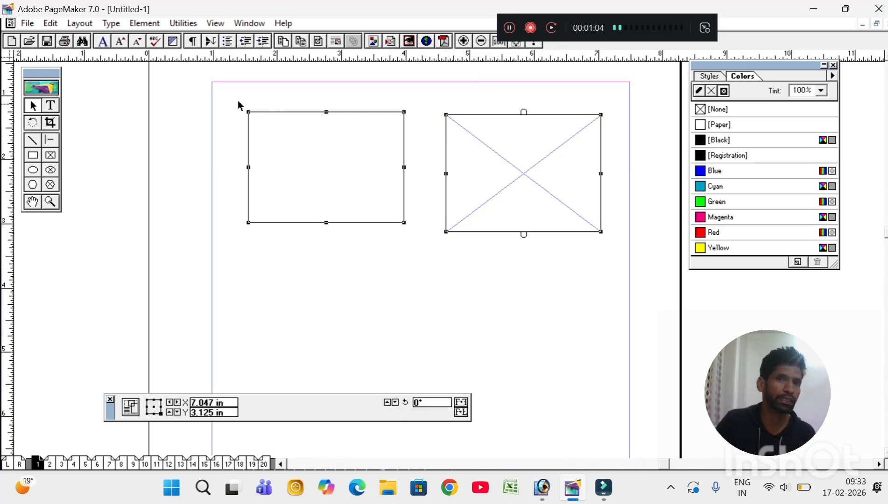
Step: Fill both shapes solid, then switch them to a vertical-line pattern
left_click(144, 23)
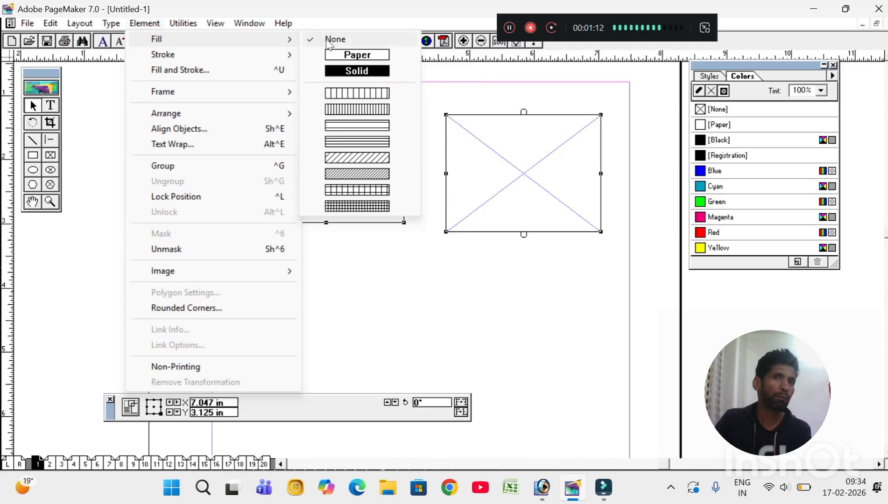
left_click(337, 75)
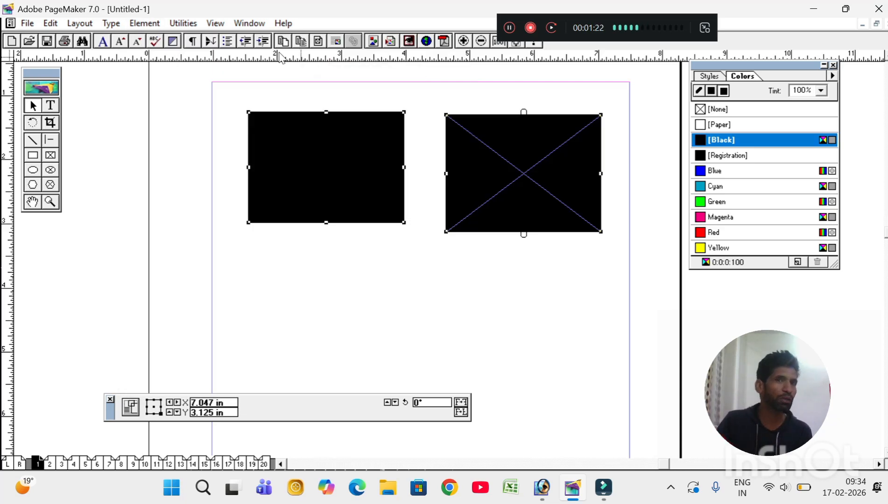
left_click(140, 24)
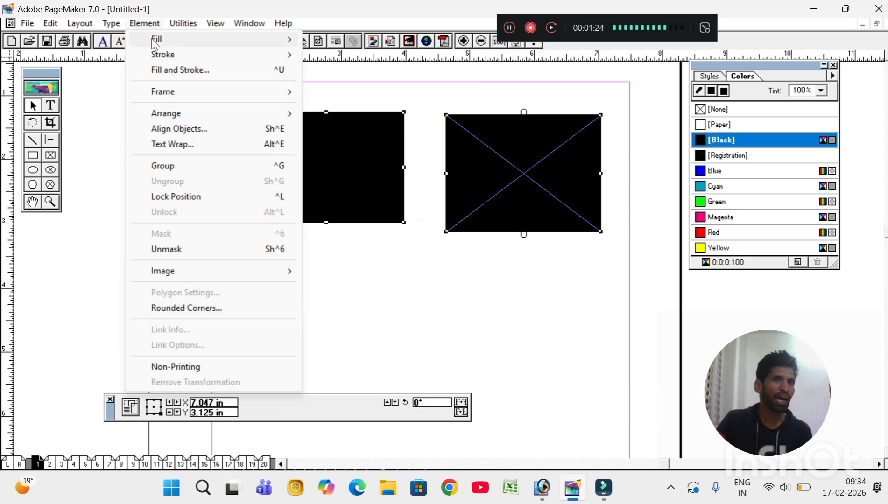
mouse_move(228, 40)
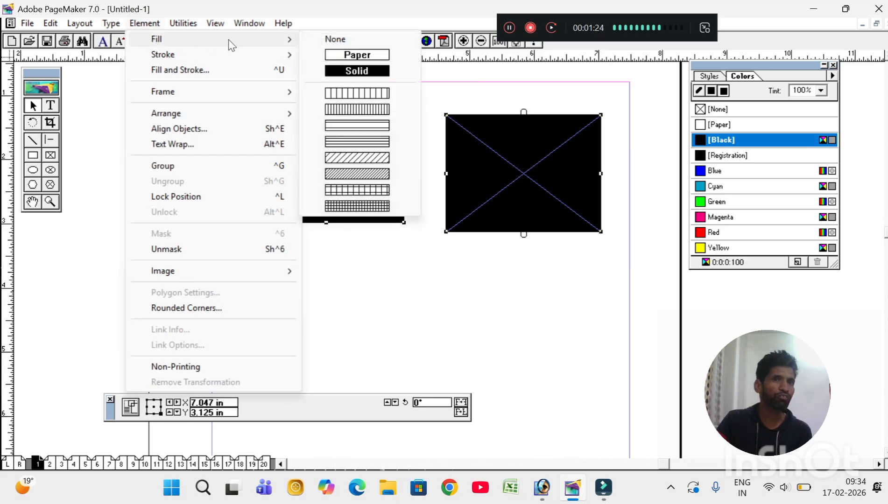
left_click(348, 93)
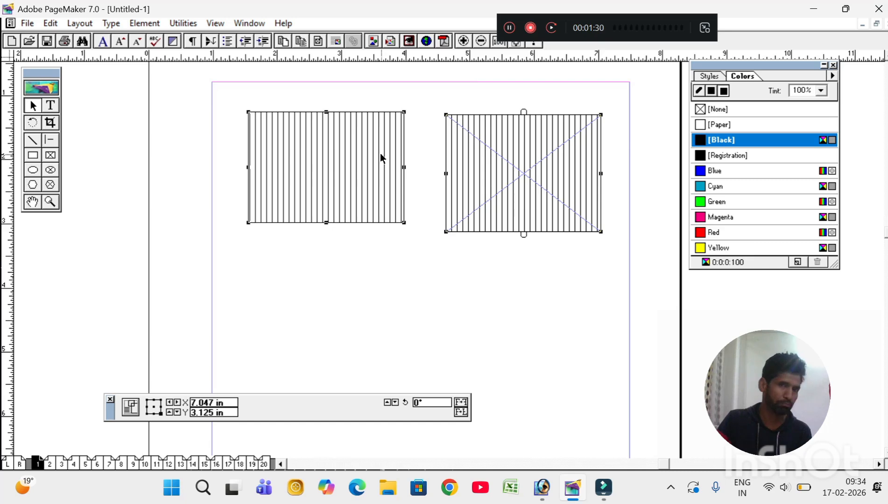
Step: Try a diagonal hatch fill, then return to the first vertical-line pattern
left_click(150, 27)
mouse_move(156, 39)
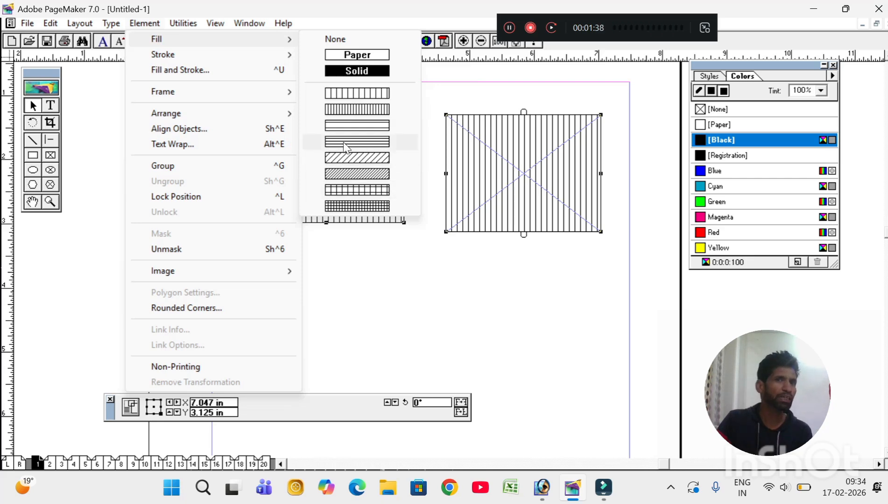
left_click(348, 174)
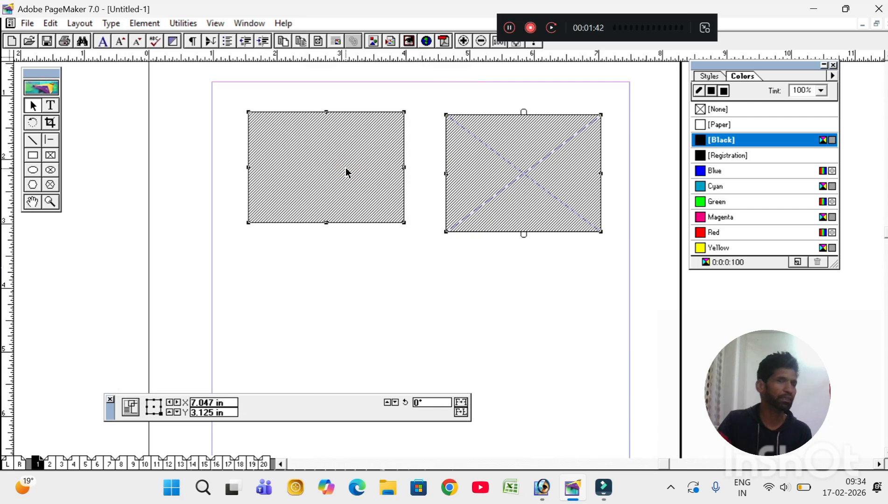
left_click(145, 23)
mouse_move(180, 47)
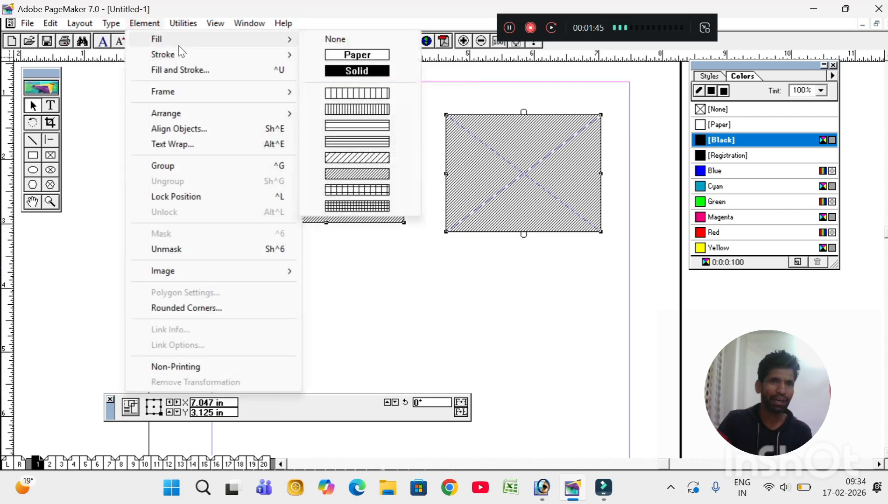
left_click(337, 93)
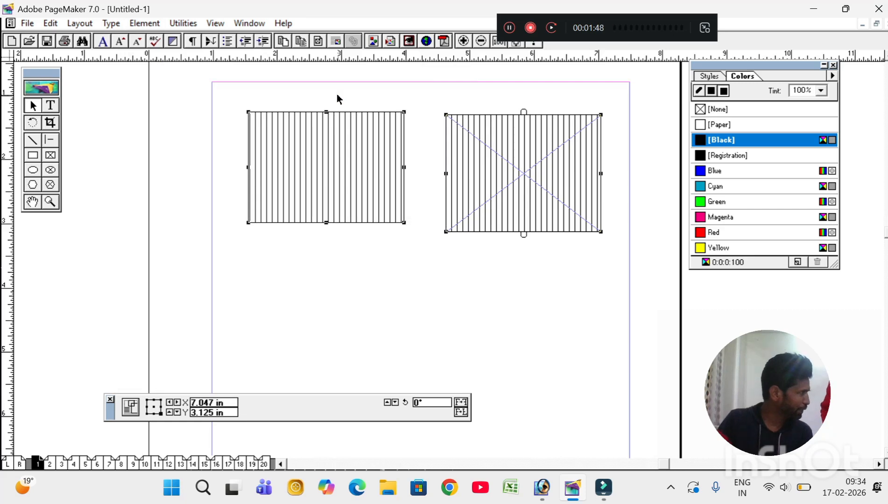
Step: Apply a 6pt stroke to both shapes and set the Colors palette to Stroke
left_click(142, 24)
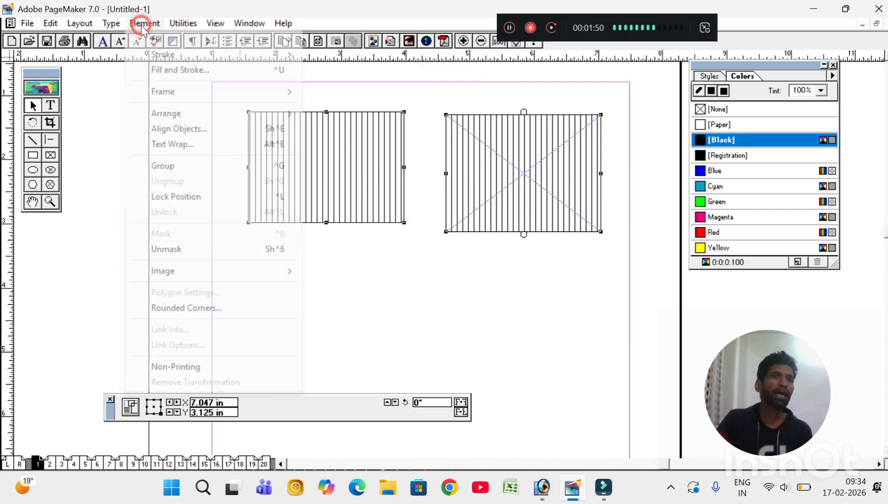
mouse_move(165, 56)
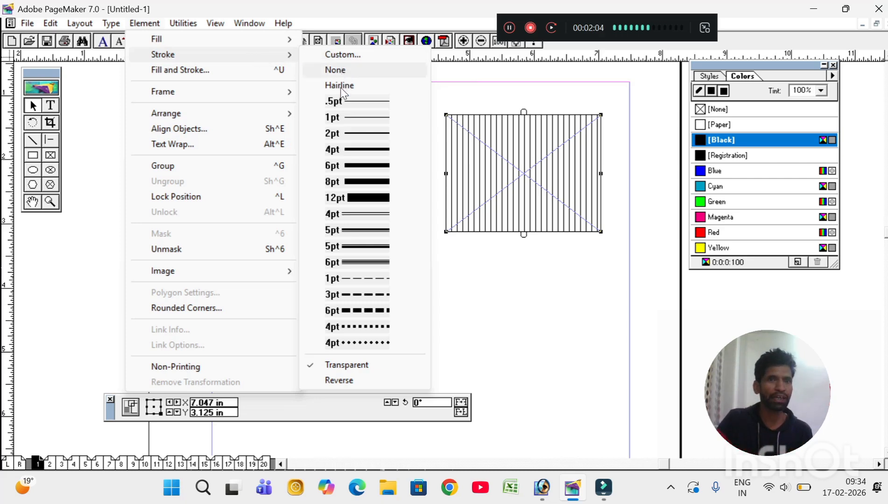
left_click(354, 166)
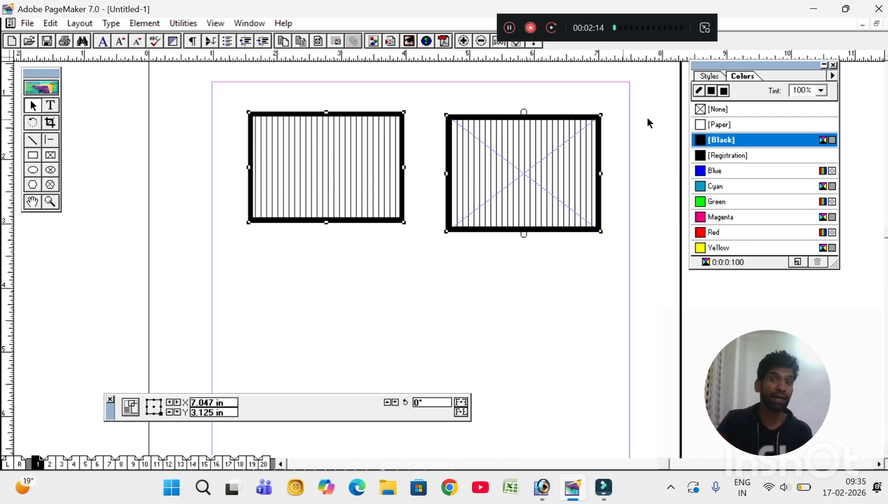
left_click(698, 91)
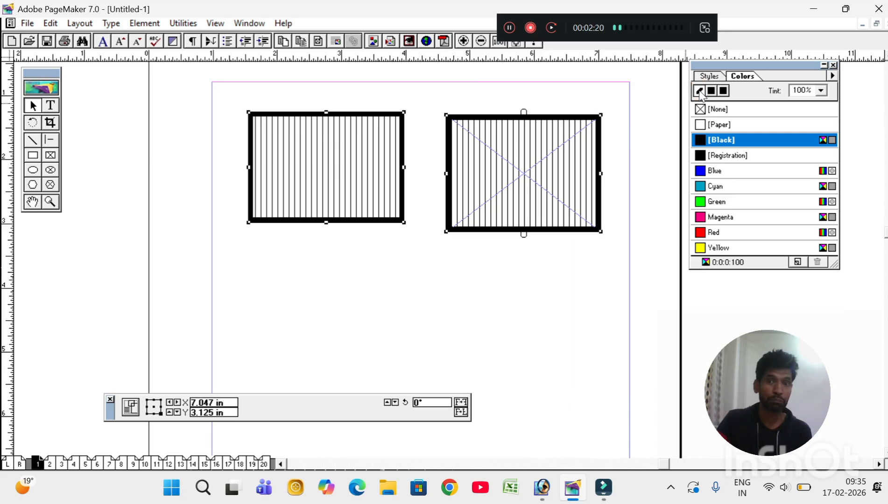
Step: Try blue, cyan, green, magenta and red on both shapes' outlines
left_click(707, 173)
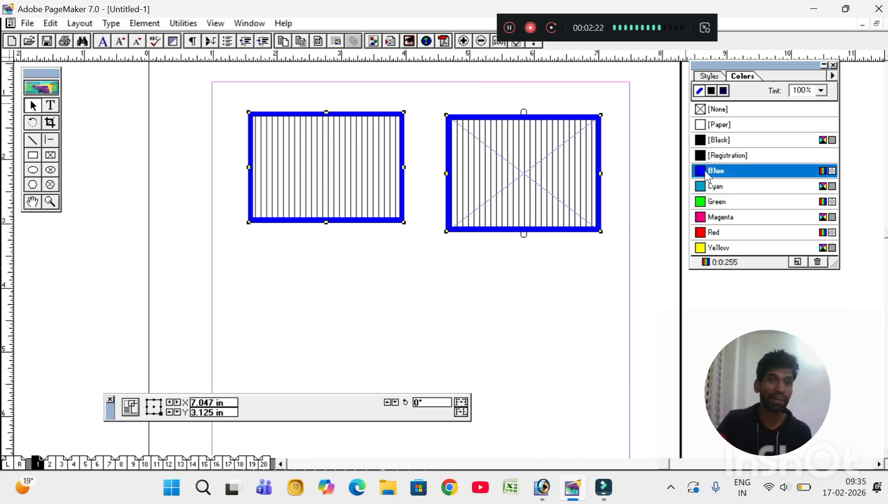
left_click(703, 188)
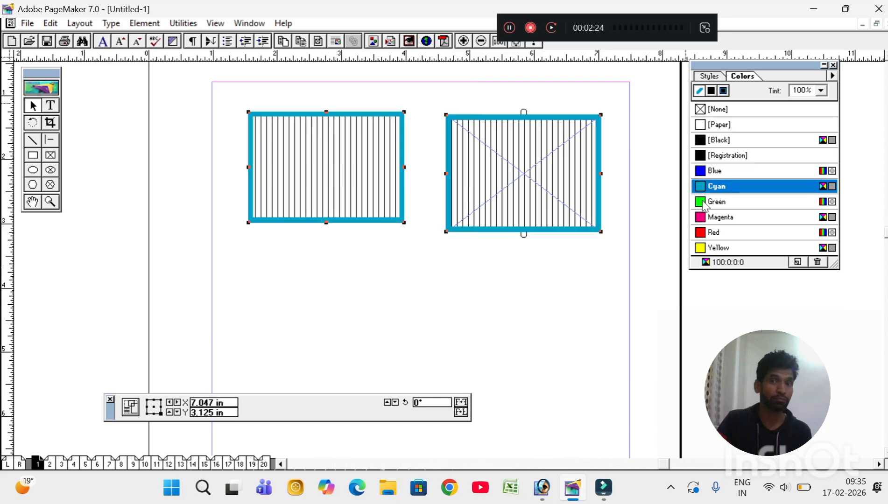
left_click(704, 203)
left_click(704, 218)
left_click(705, 233)
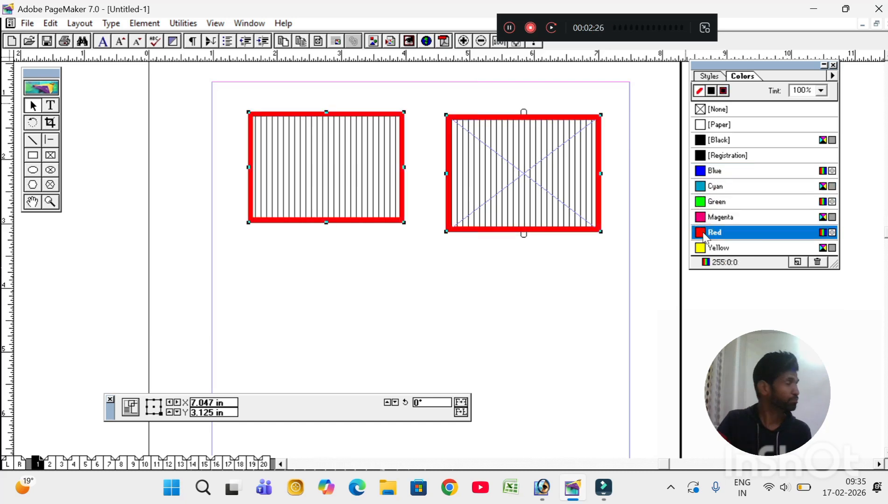
Step: Switch the palette to Fill and try blue, cyan, green, magenta and red on the line fills
left_click(711, 96)
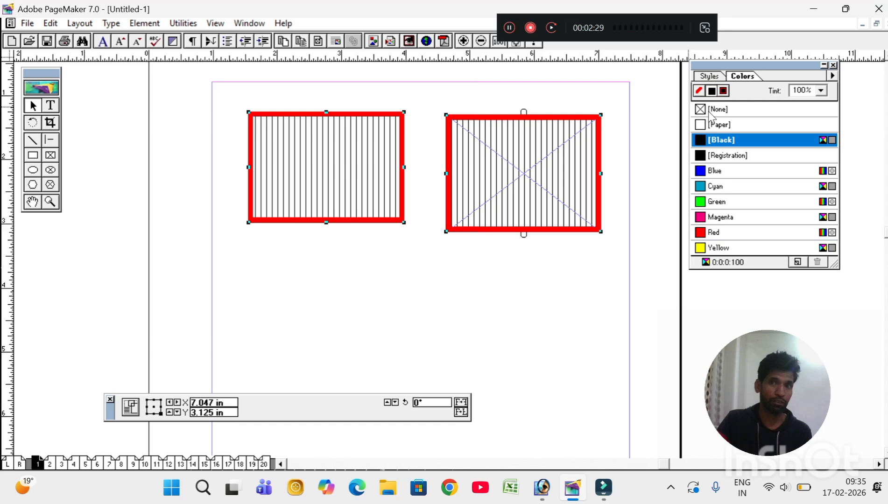
left_click(714, 176)
left_click(715, 186)
left_click(713, 203)
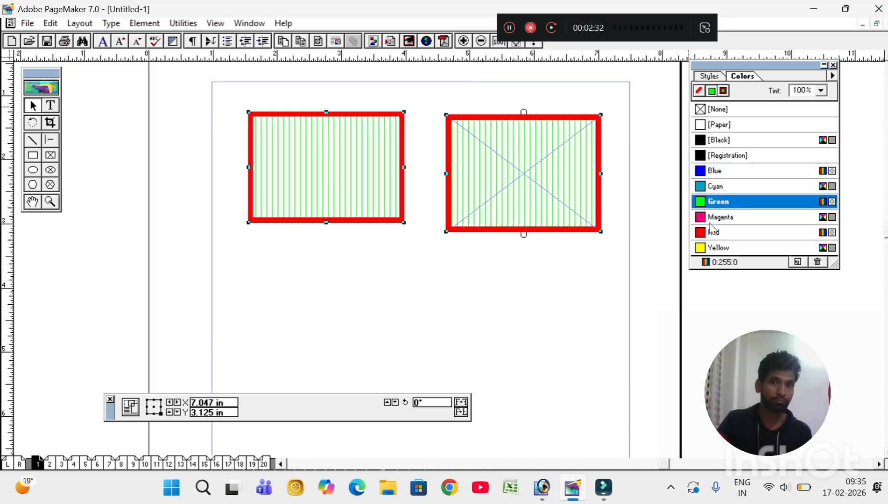
left_click(710, 218)
left_click(711, 230)
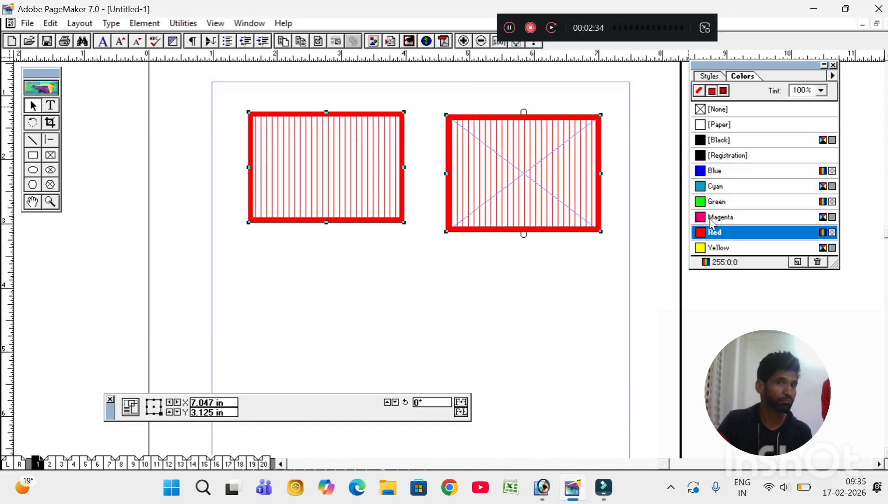
left_click(711, 218)
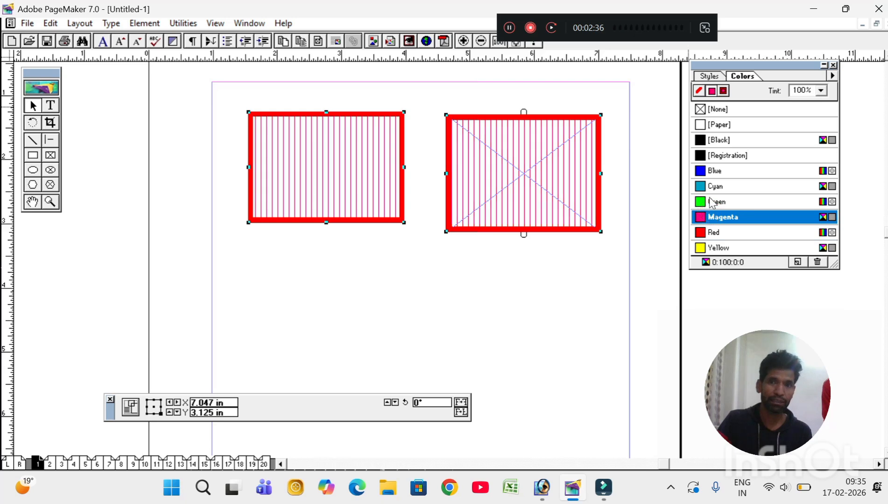
left_click(712, 201)
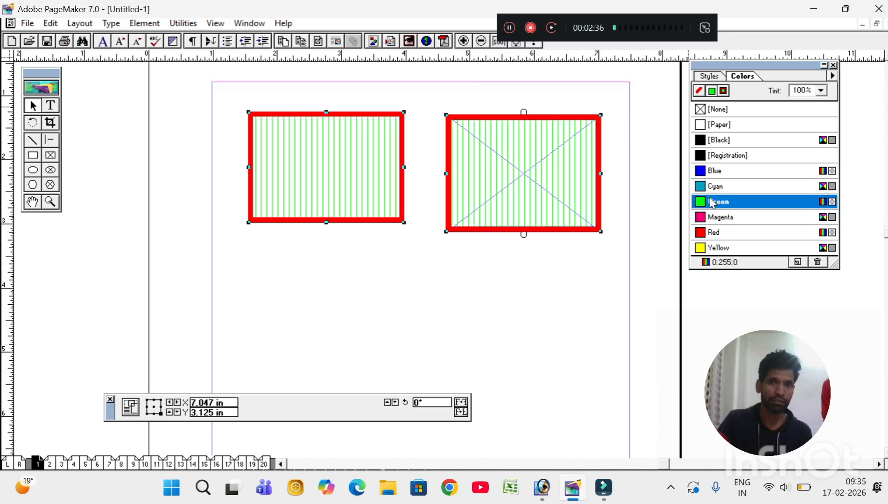
Step: Apply blue, cyan, magenta, then red to outline and fill together
left_click(723, 91)
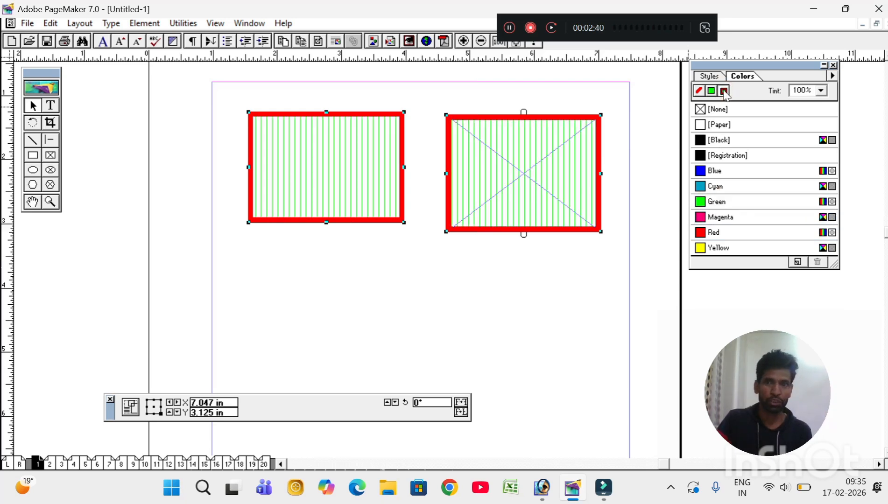
left_click(712, 173)
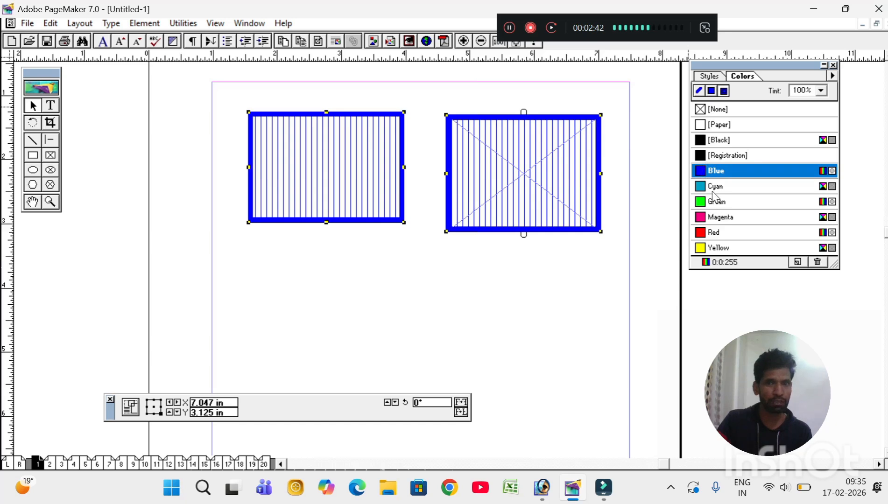
left_click(714, 187)
left_click(712, 218)
left_click(713, 233)
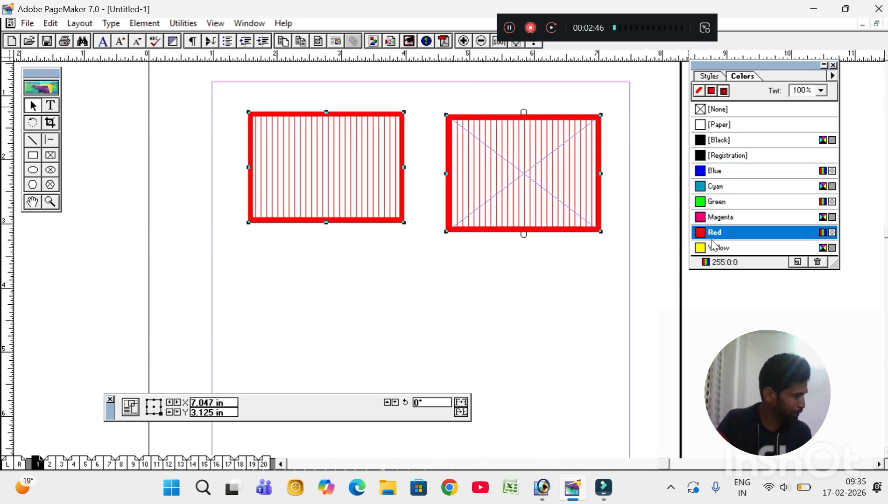
Step: Try blue and cyan outlines and red, magenta, green fills, finishing with blue for both
left_click(708, 172)
left_click(709, 186)
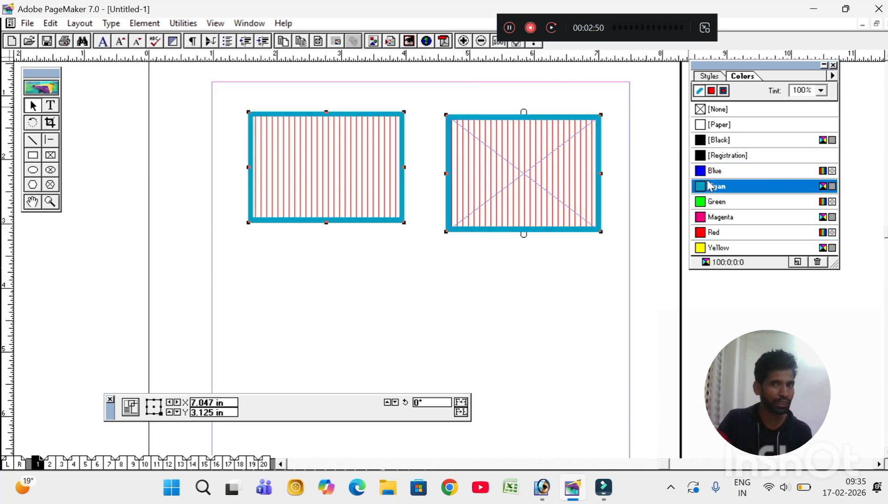
left_click(711, 91)
left_click(714, 232)
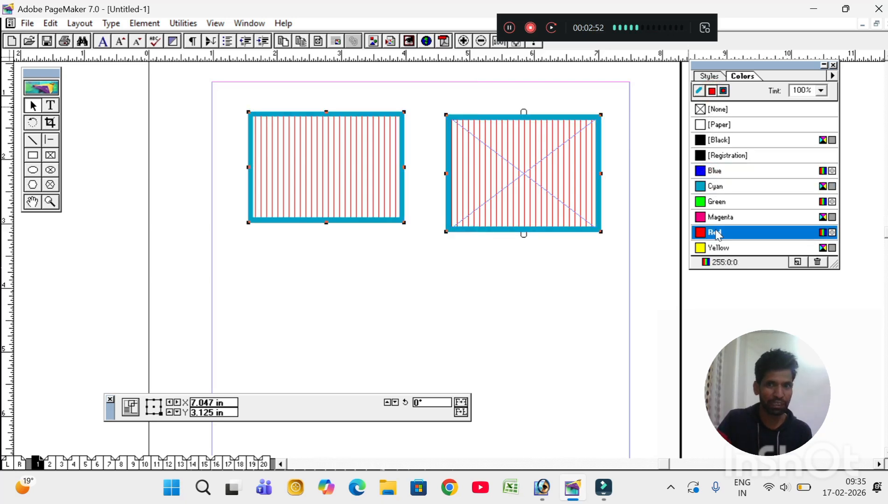
left_click(716, 218)
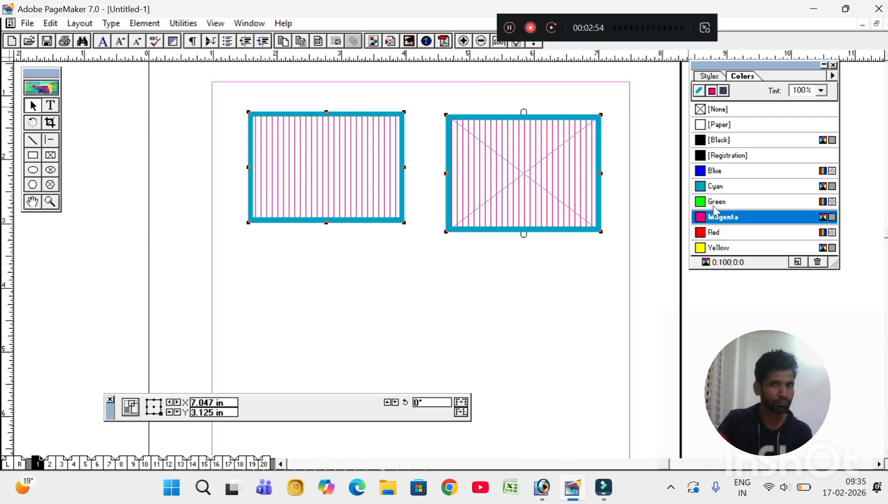
left_click(715, 202)
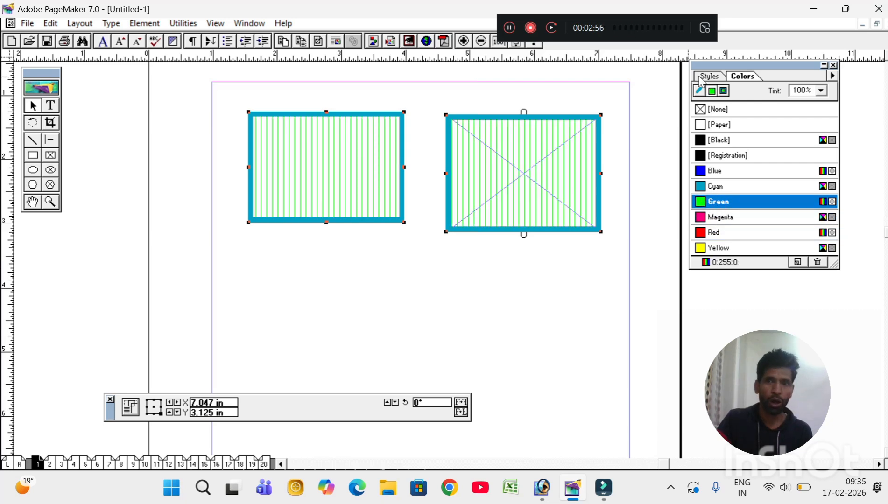
left_click(723, 91)
left_click(718, 173)
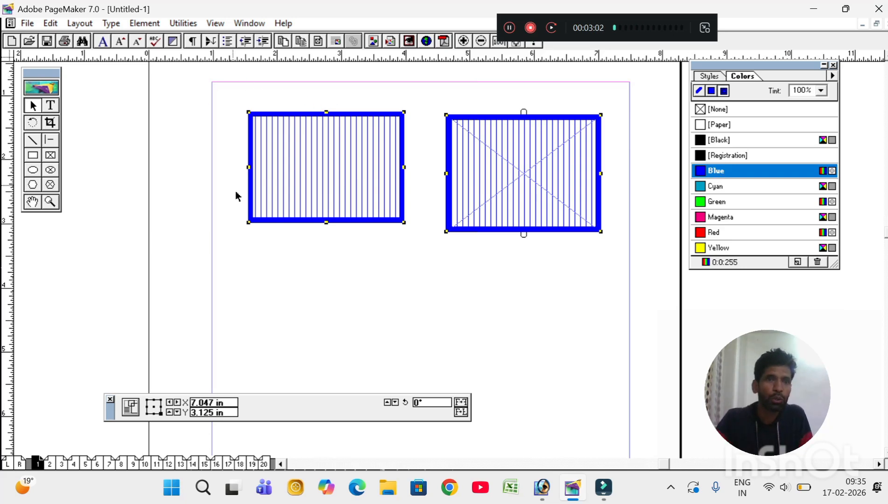
Step: Set Fill to Solid in the Fill and Stroke dialog, turning both shapes solid blue
left_click(145, 23)
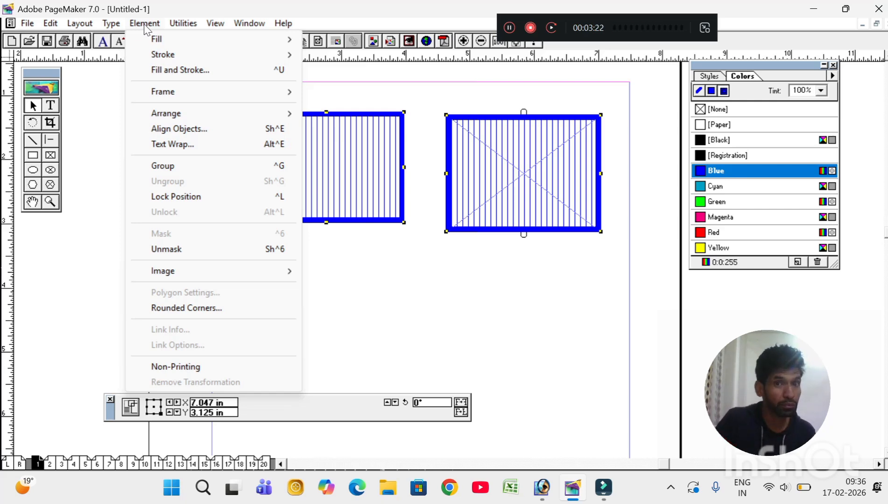
left_click(185, 73)
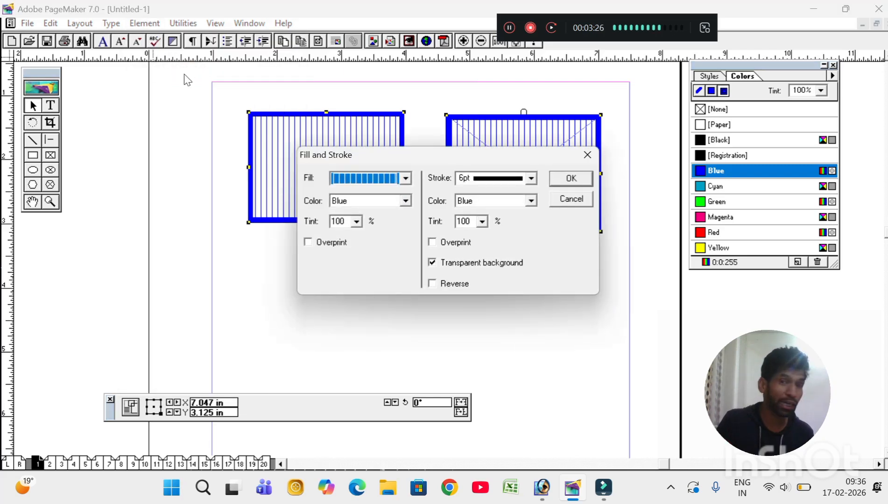
left_click_drag(449, 157, 353, 187)
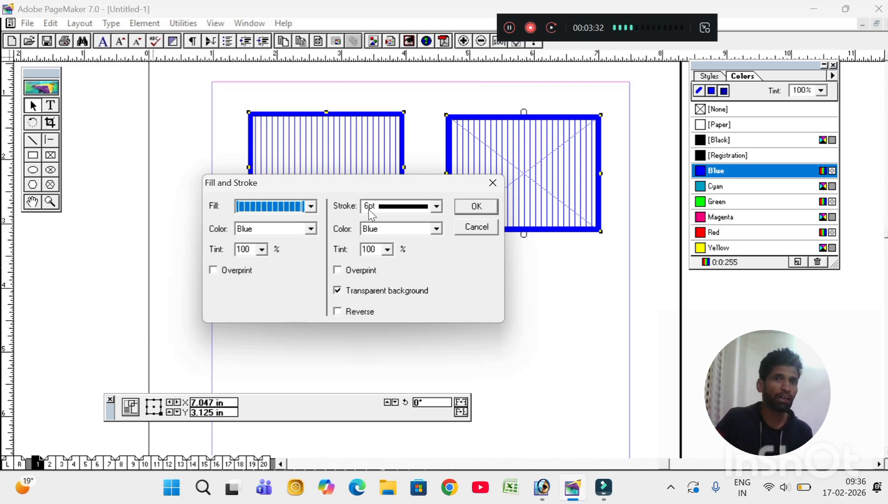
left_click(310, 206)
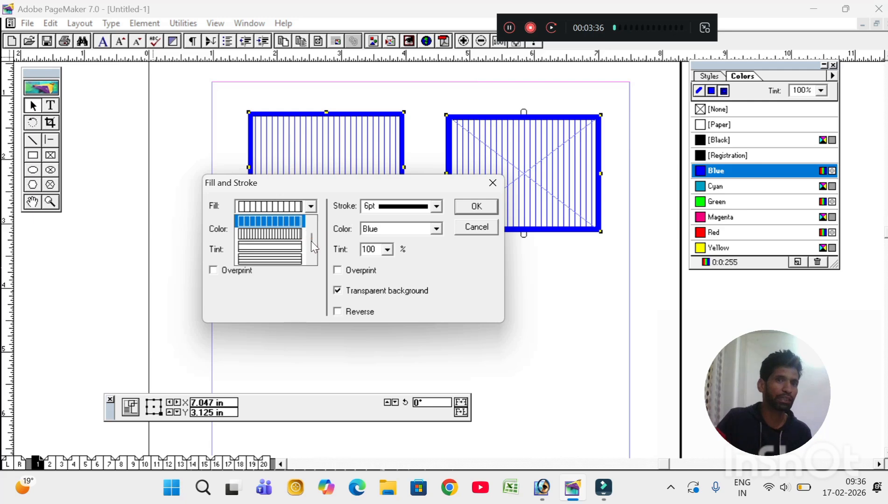
left_click_drag(311, 241, 311, 227)
left_click(283, 245)
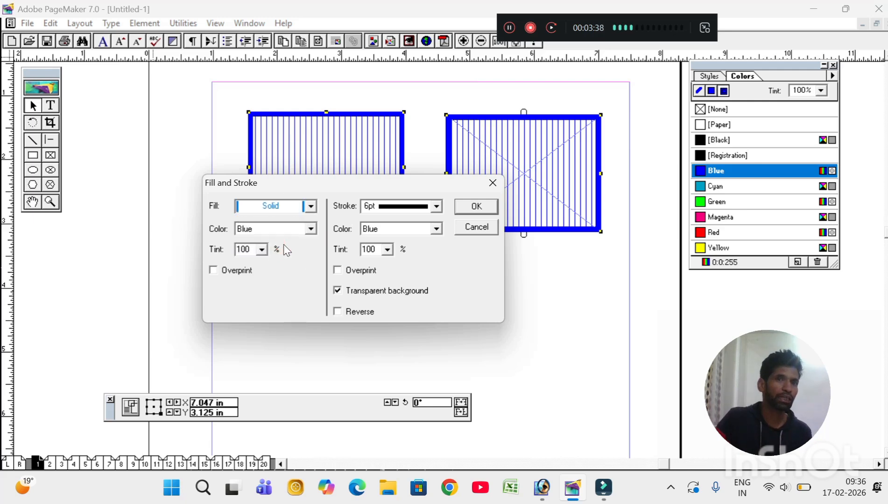
left_click(479, 205)
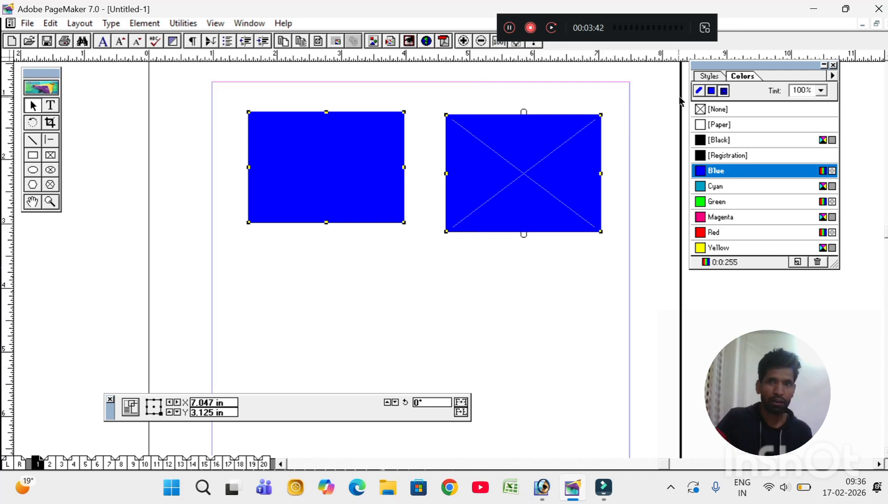
Step: Make both outlines green and set the fill colour to Magenta with Ctrl+U
left_click(713, 201)
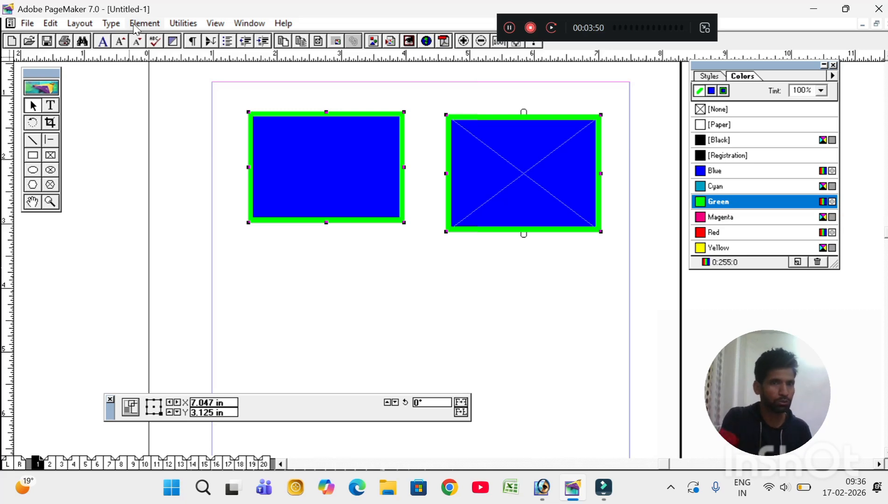
key("ctrl+u")
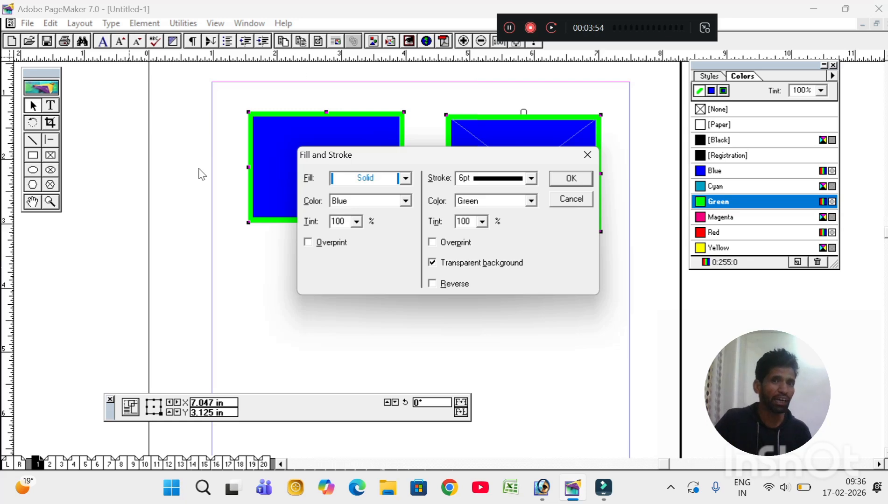
left_click(377, 199)
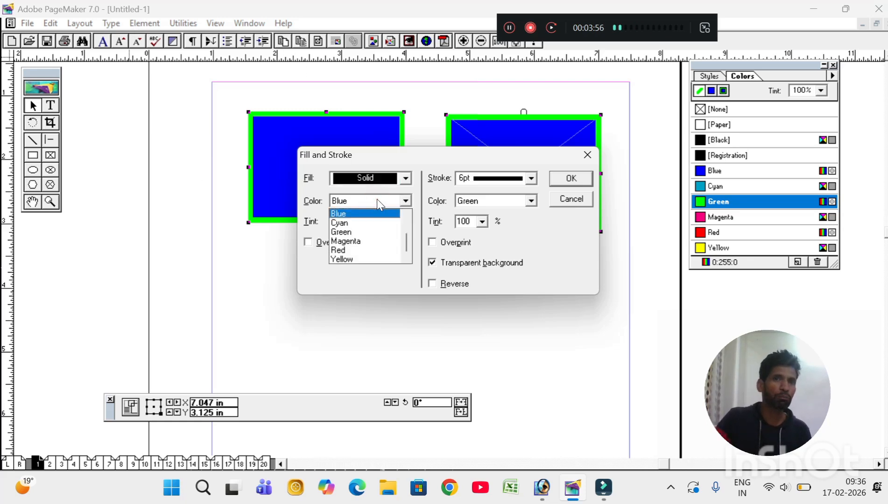
left_click(356, 242)
left_click(571, 179)
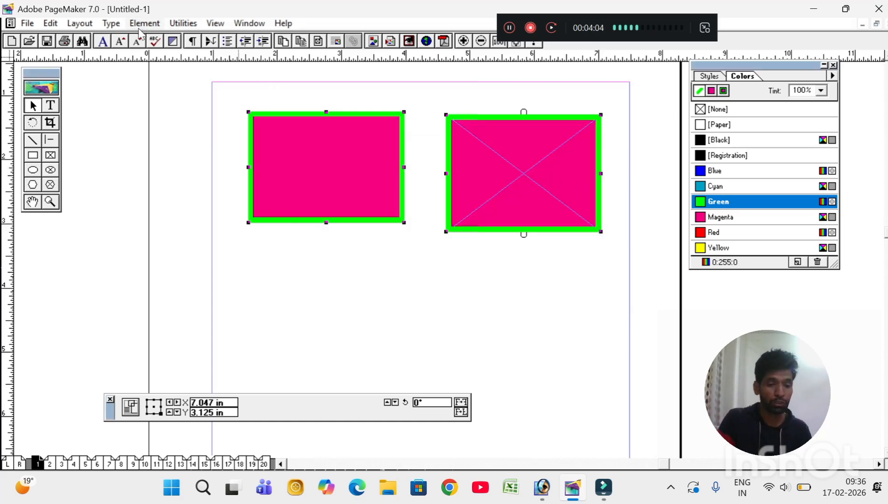
Step: Reduce both shapes' outline weight to 4pt in Fill and Stroke
key("ctrl+u")
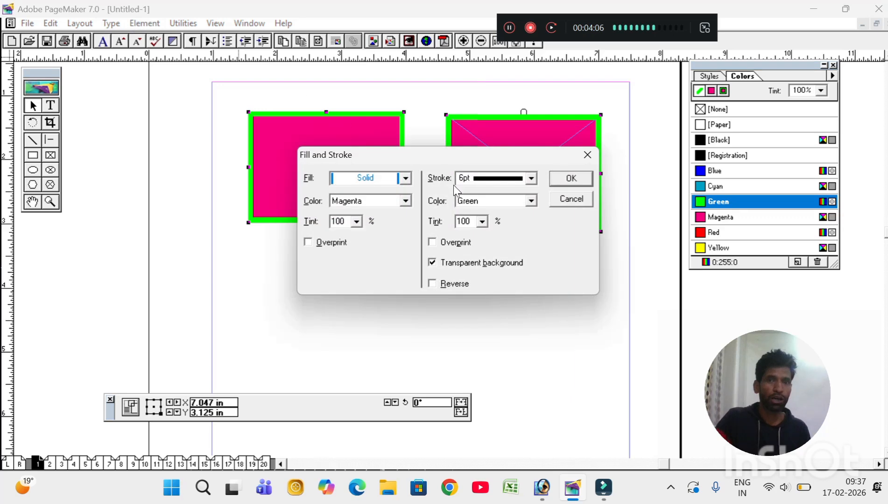
left_click(472, 177)
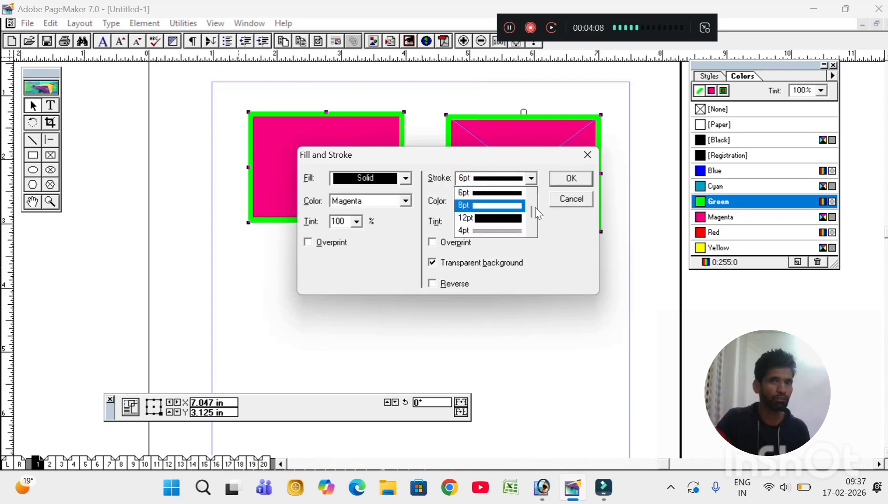
mouse_move(531, 213)
left_mouse_down()
mouse_move(531, 203)
mouse_move(531, 211)
left_mouse_up()
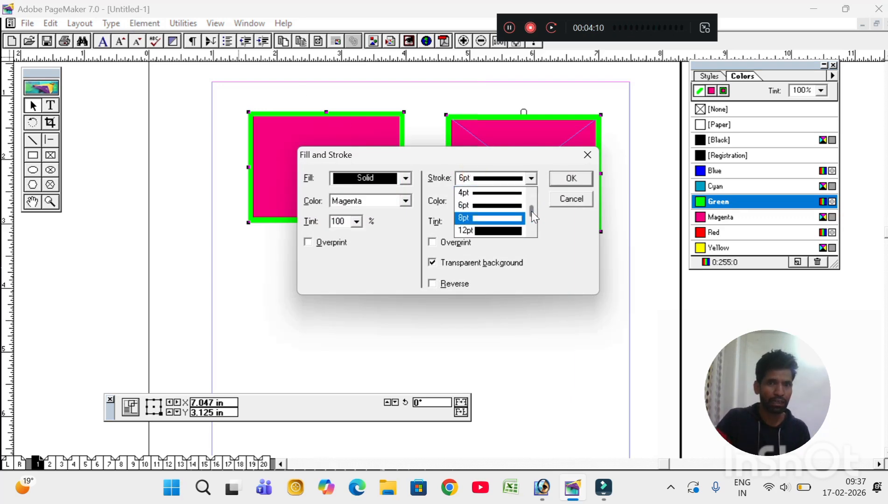
left_click(490, 193)
left_click(561, 180)
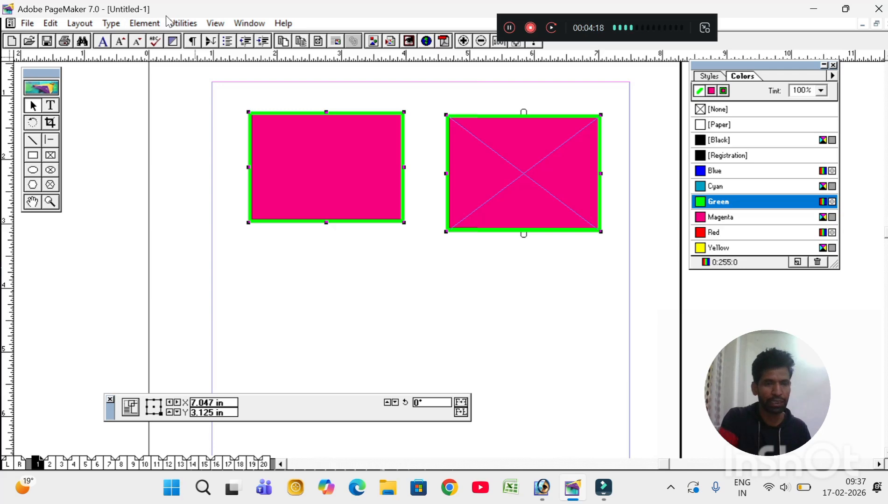
Step: Change both outlines' colour to Blue in Fill and Stroke
key("ctrl+u")
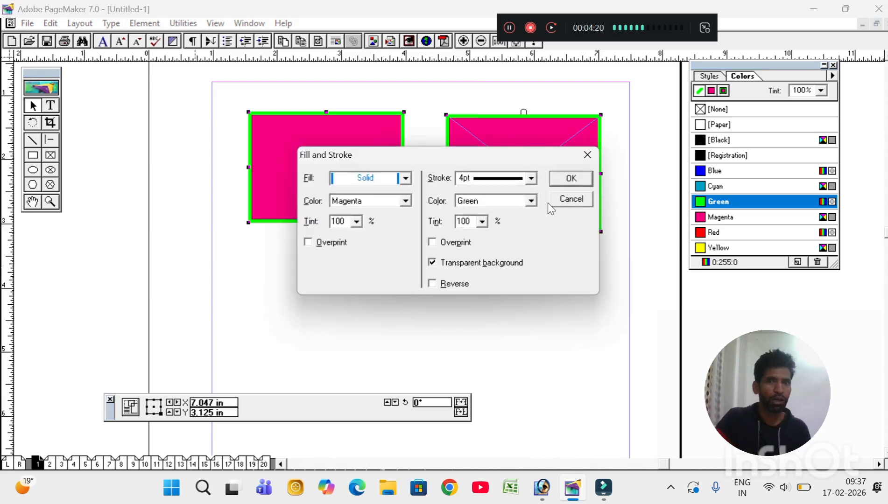
left_click(529, 202)
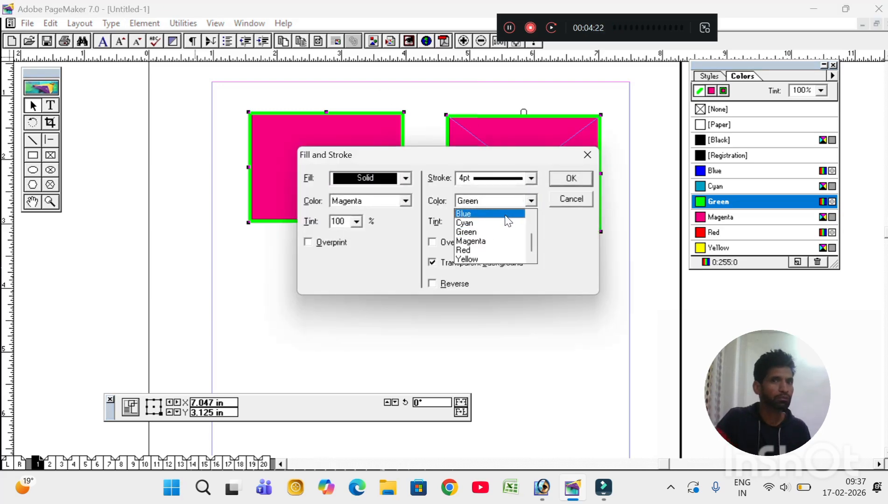
left_click(506, 214)
left_click(571, 179)
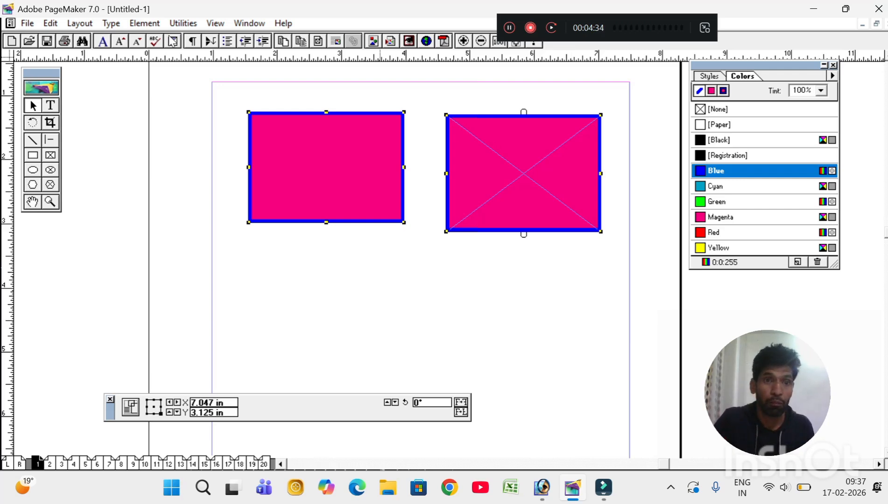
Step: Select only the crossed frame and drag it to overlap the magenta rectangle
left_click(145, 23)
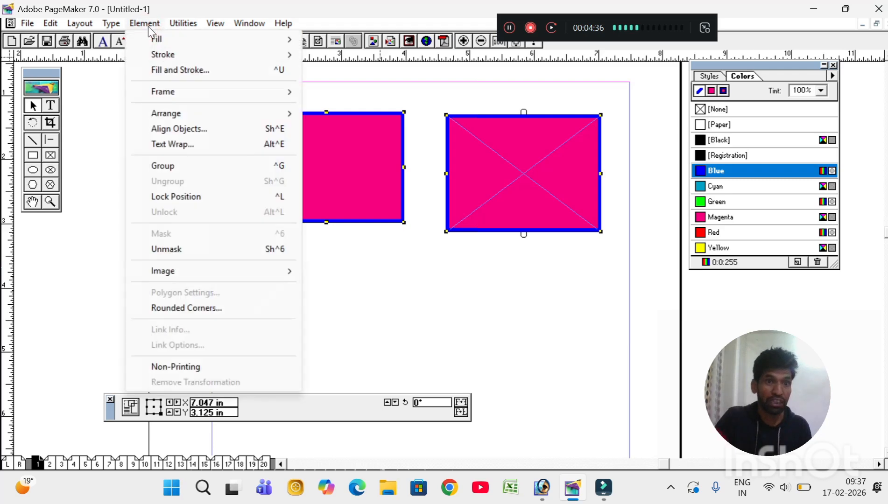
mouse_move(176, 95)
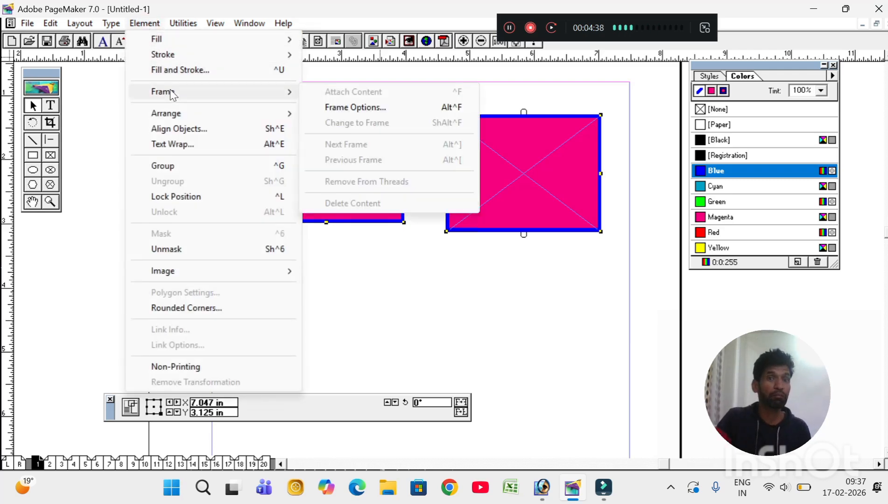
mouse_move(175, 115)
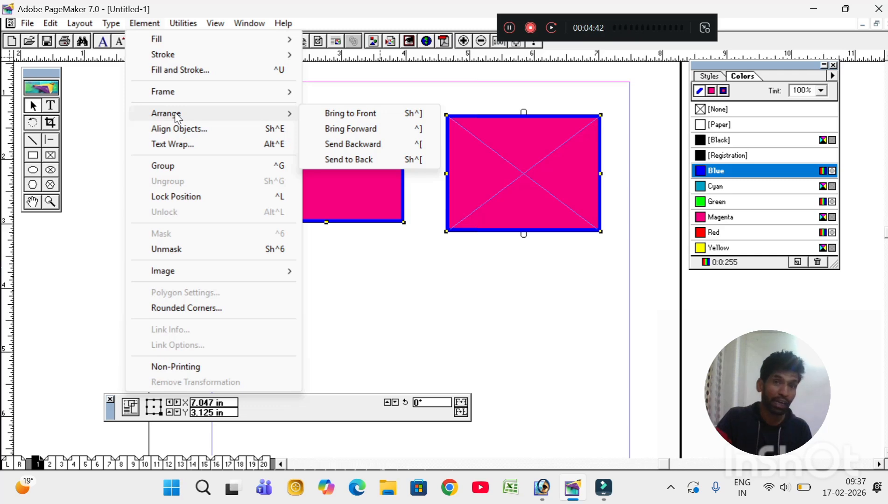
left_click(404, 303)
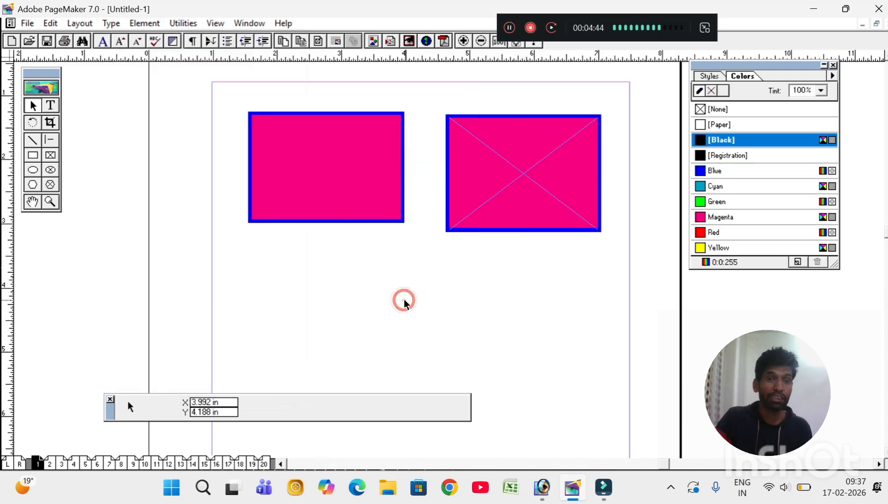
left_click(496, 221)
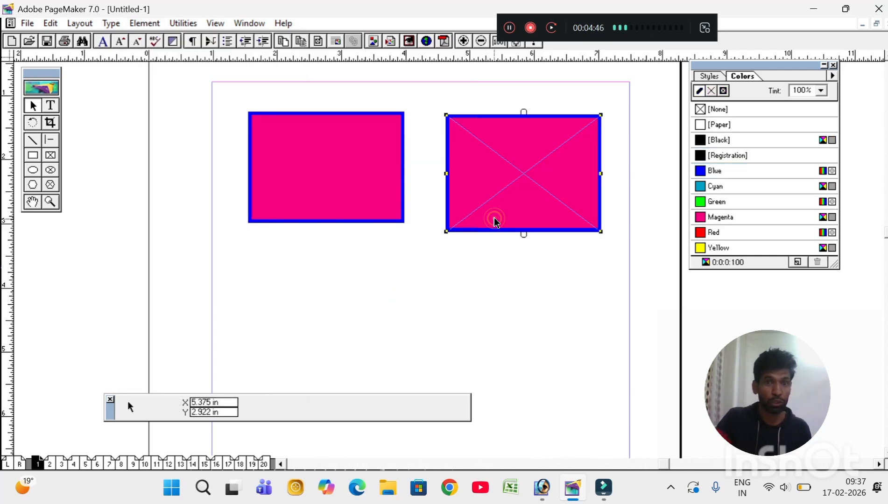
left_click_drag(495, 221, 367, 262)
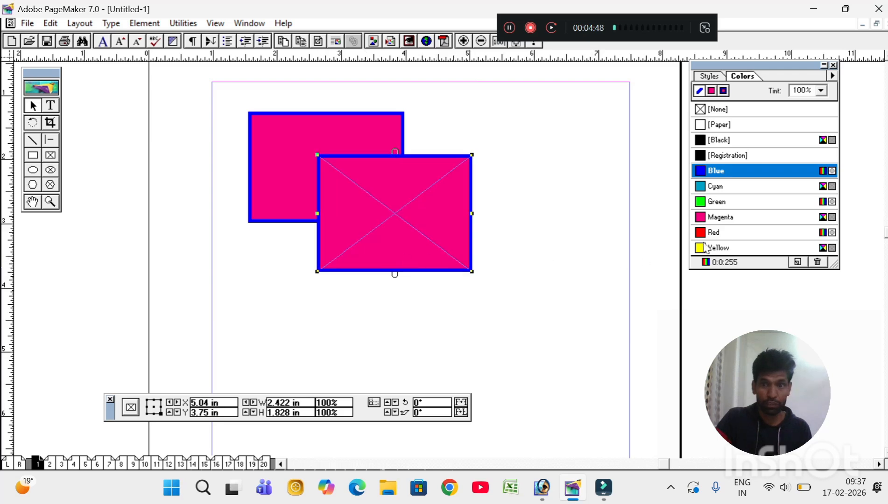
Step: Make the frame's outline and fill green
left_click(709, 202)
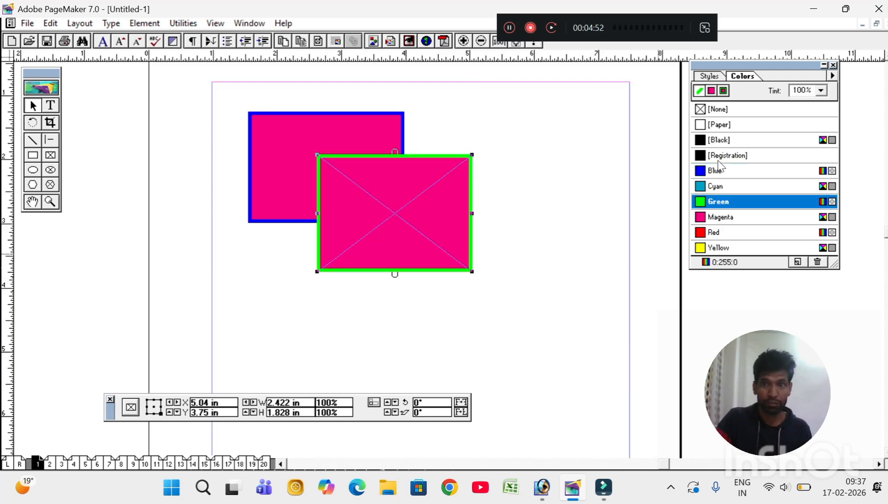
left_click(724, 91)
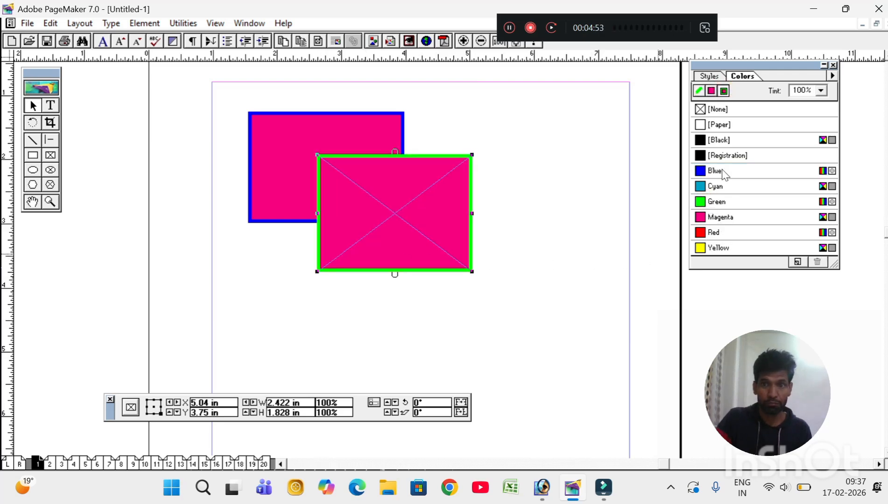
left_click(710, 206)
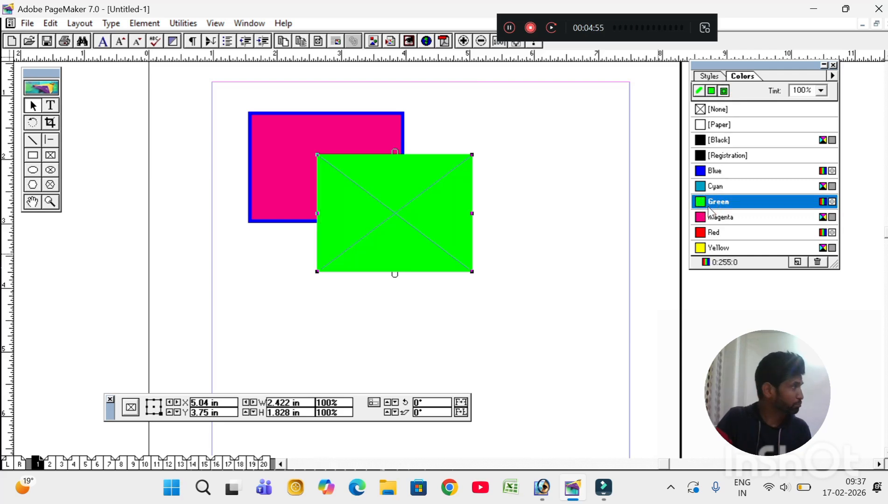
left_click(32, 170)
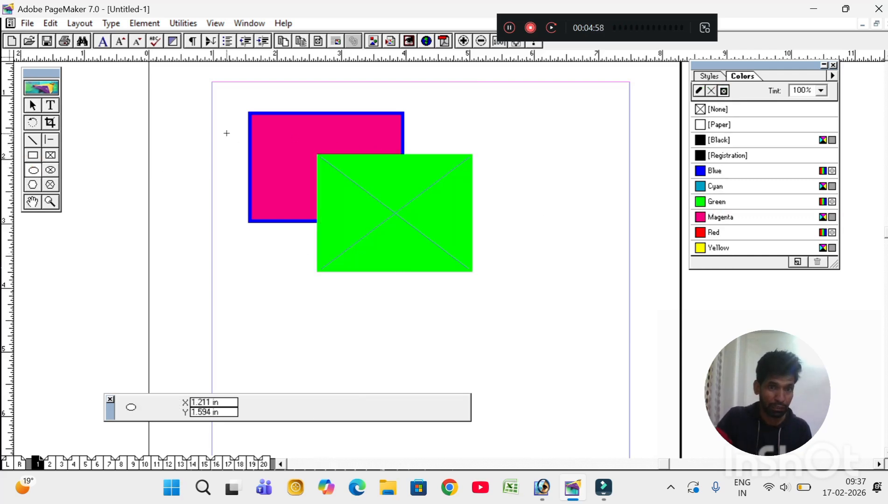
Step: Draw a circle about 2.71 × 2.672 in over both rectangles and colour its fill and border solid Blue
left_click_drag(226, 133, 400, 304)
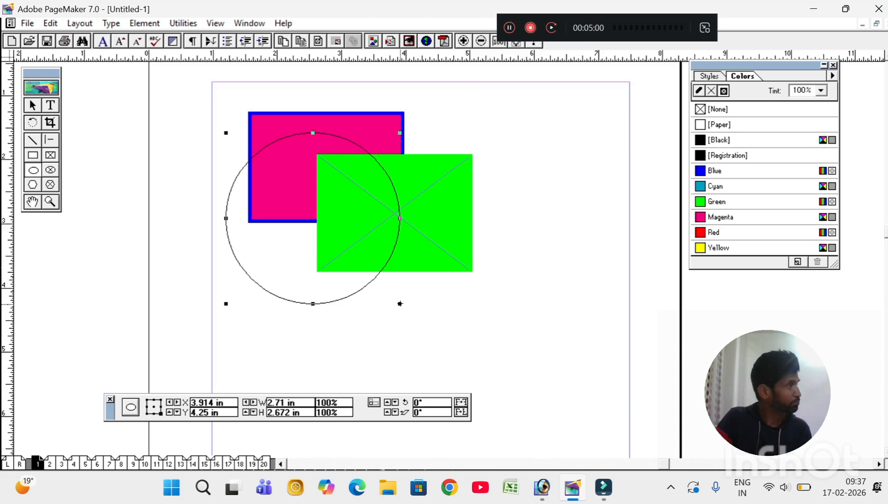
left_click(712, 91)
left_click(723, 91)
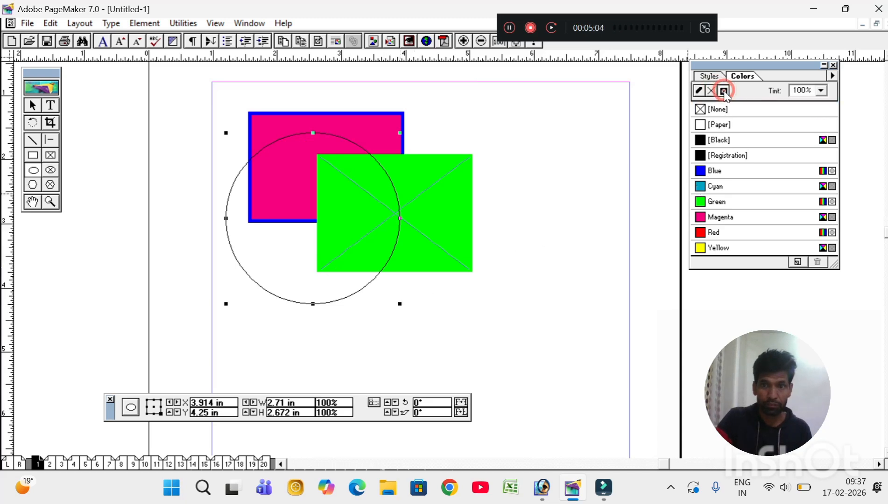
left_click(716, 174)
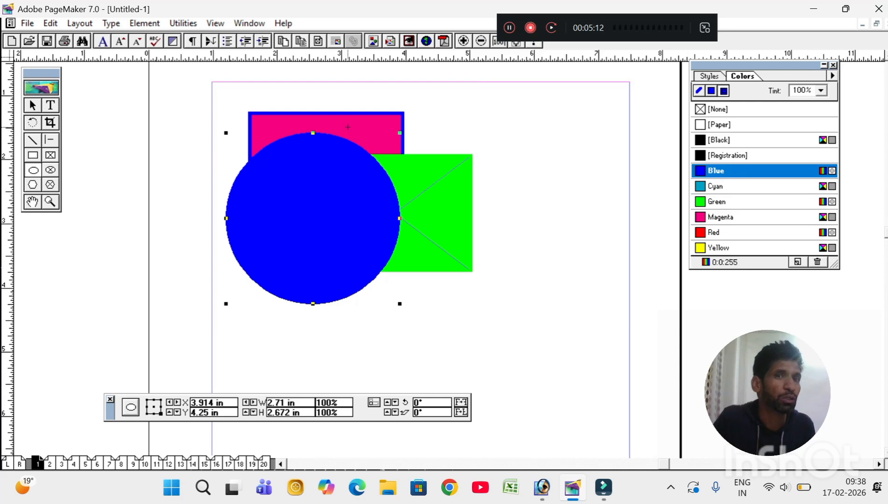
left_click(34, 105)
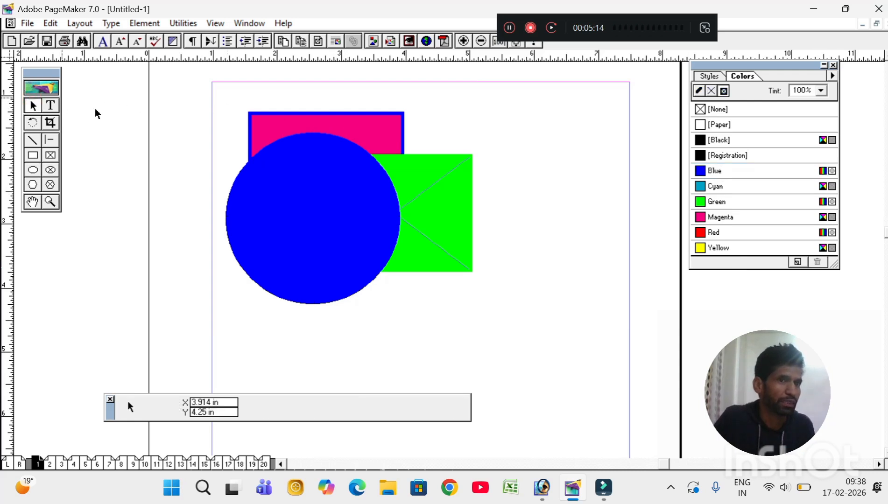
Step: Move the green rectangle up and left, then send the blue circle to the back
left_click_drag(452, 186, 411, 156)
left_click(247, 229)
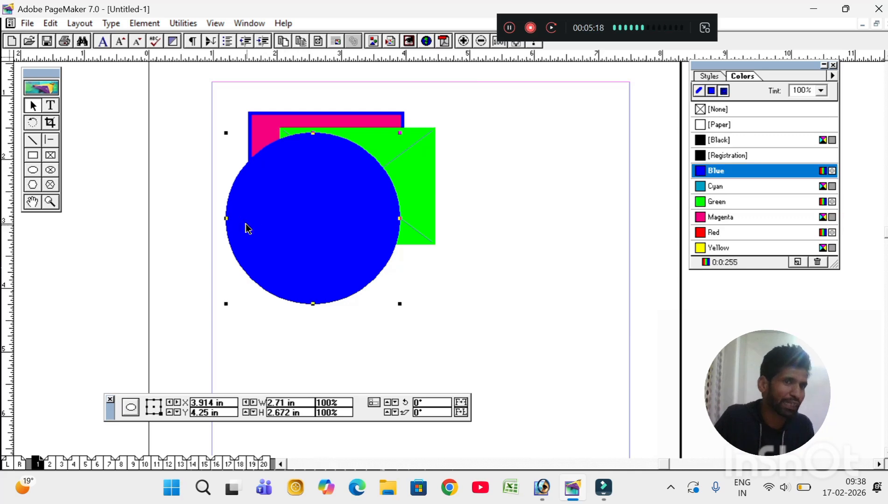
left_click(248, 227)
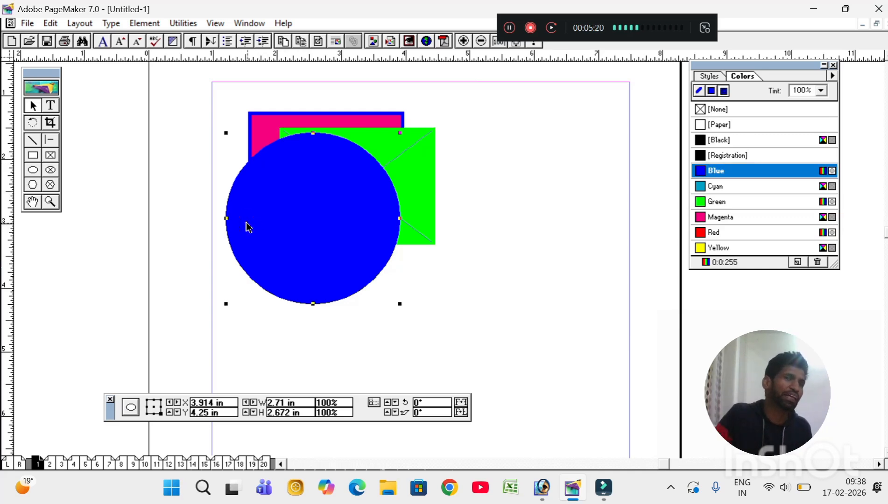
left_click(156, 24)
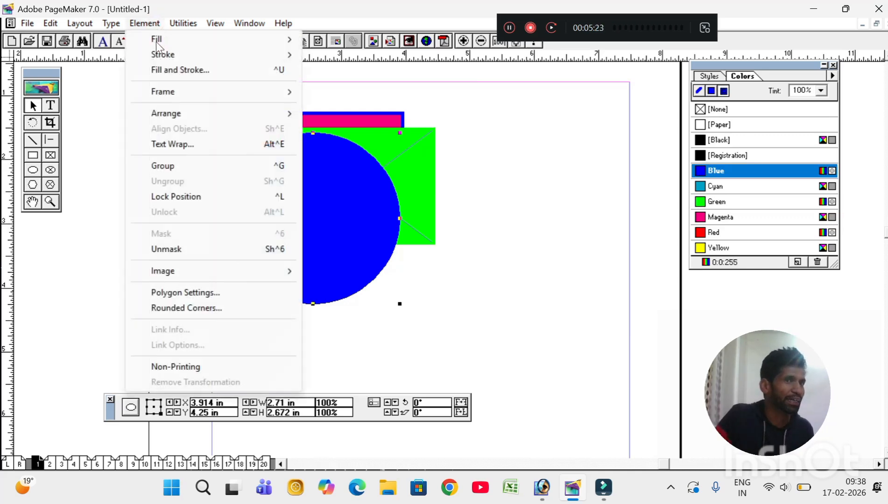
left_click(171, 113)
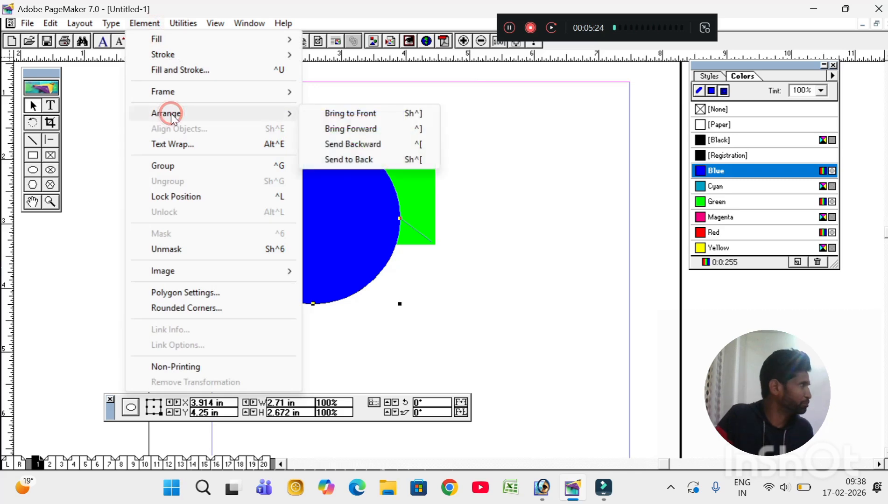
left_click(350, 161)
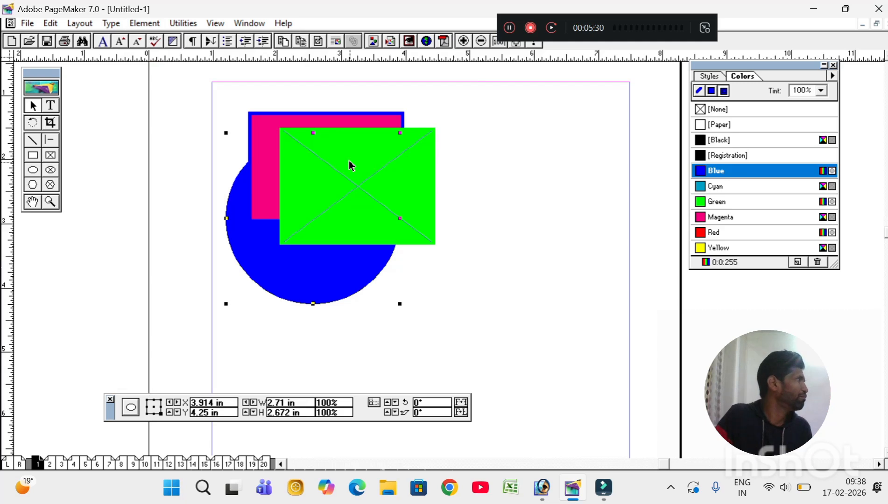
Step: Bring the circle forward, then send it back one layer, between the green and magenta rectangles
left_click(138, 26)
mouse_move(174, 112)
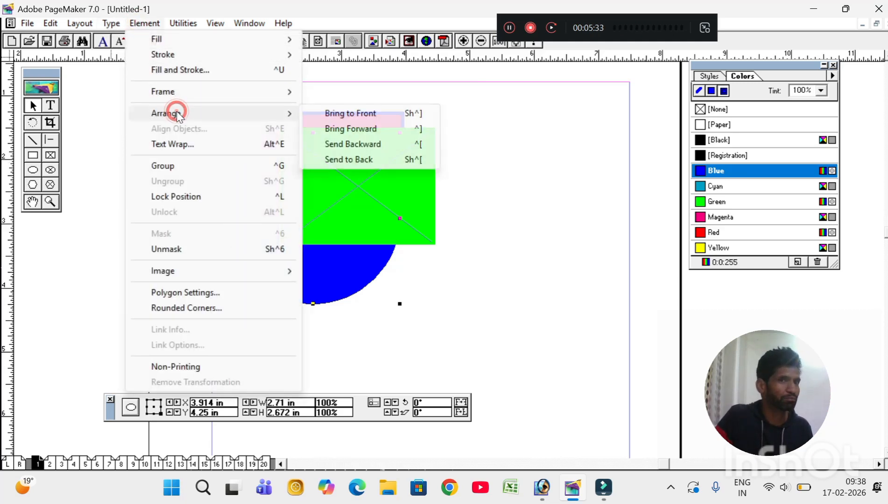
left_click(346, 120)
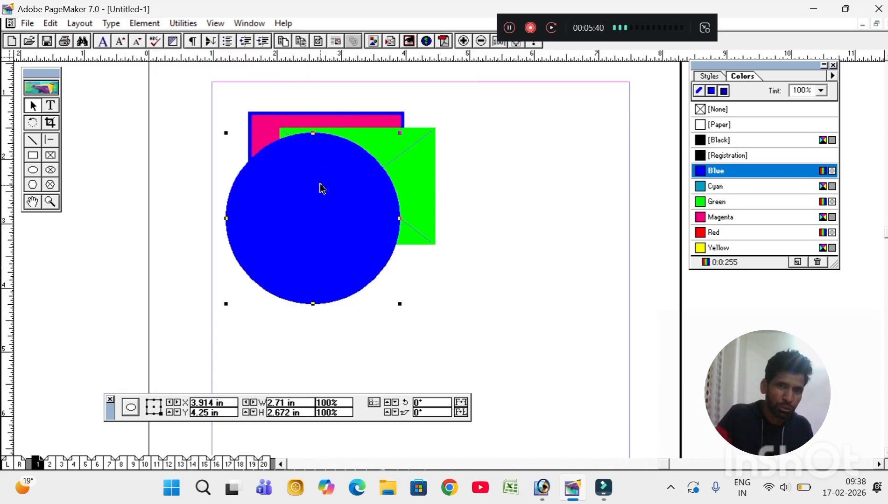
left_click(541, 282)
left_click(313, 217)
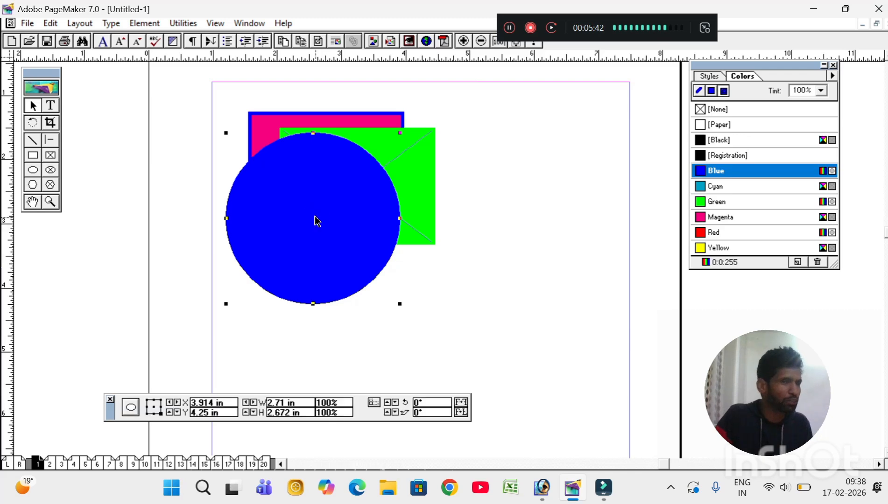
left_click(148, 24)
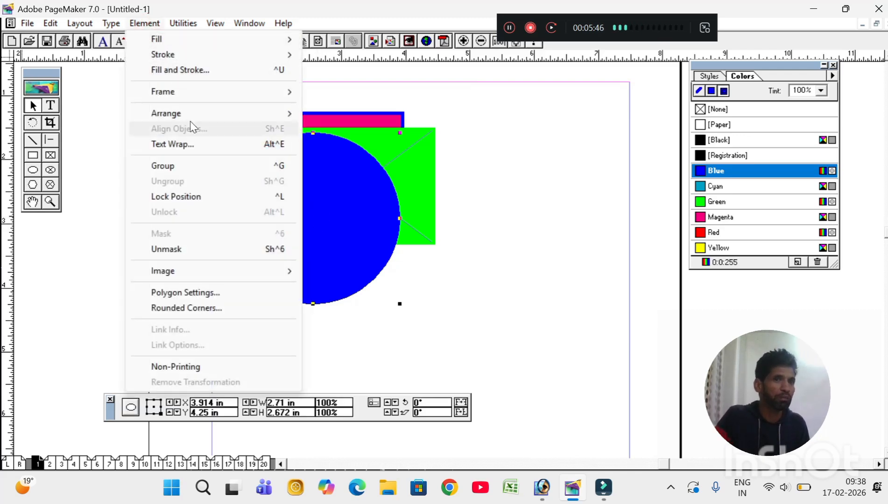
left_click(189, 118)
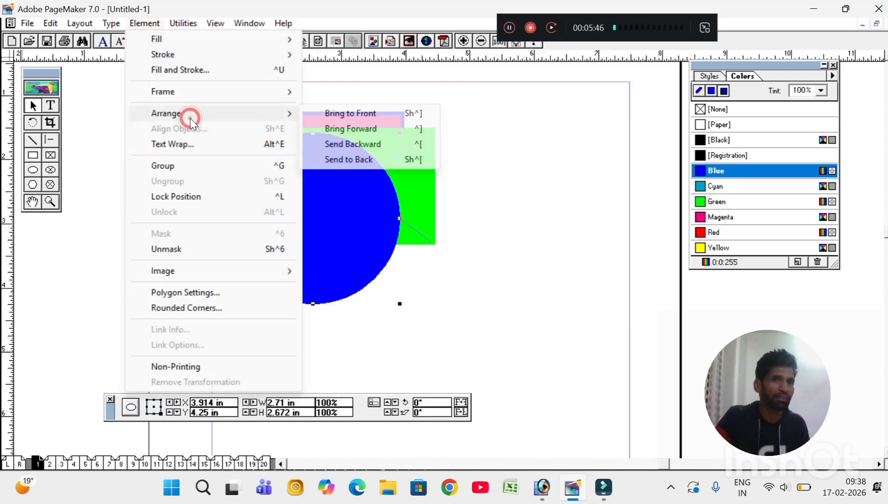
left_click(343, 148)
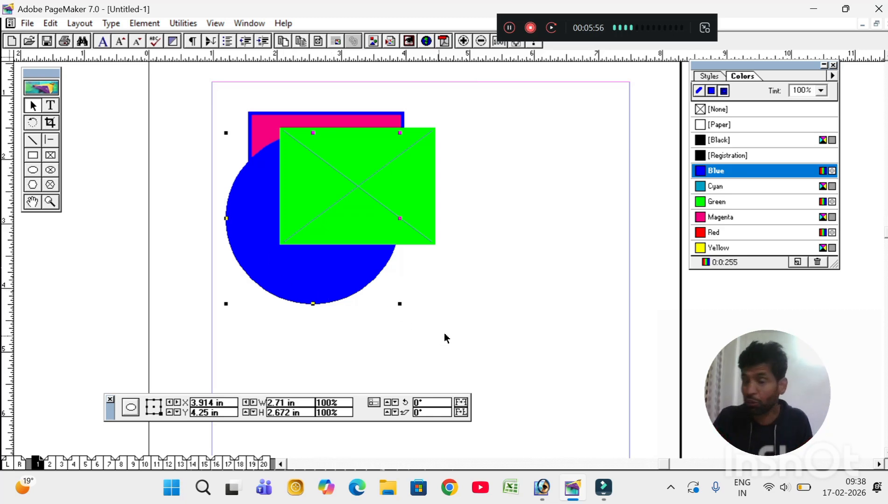
left_click(473, 353)
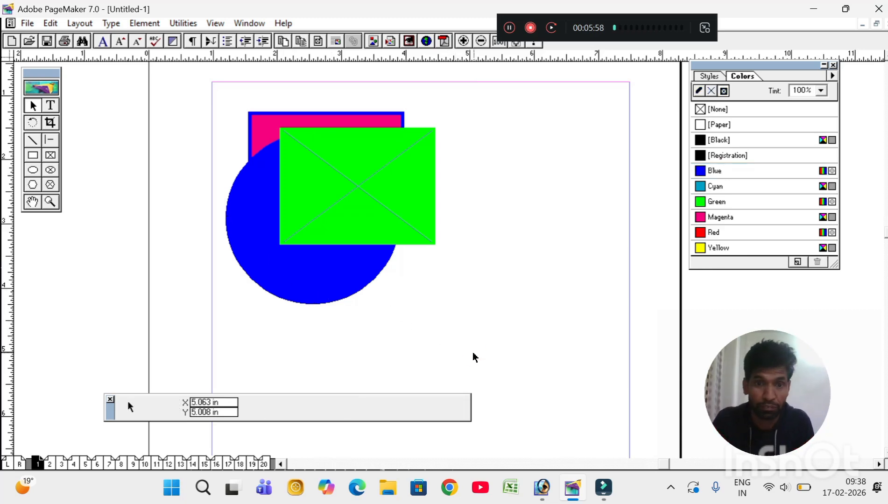
Step: Draw a 2.305 × 0.922 in rectangle below the circle and zoom in around it
left_click(33, 154)
left_click_drag(269, 337, 416, 396)
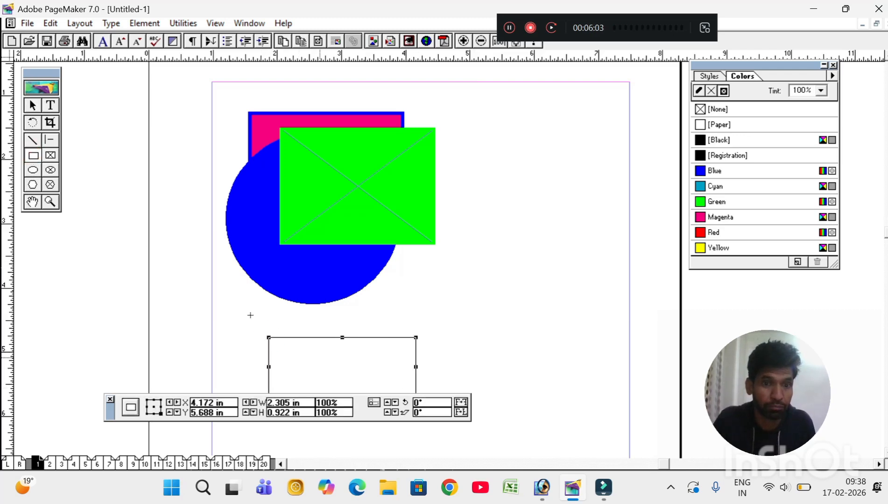
left_click(52, 202)
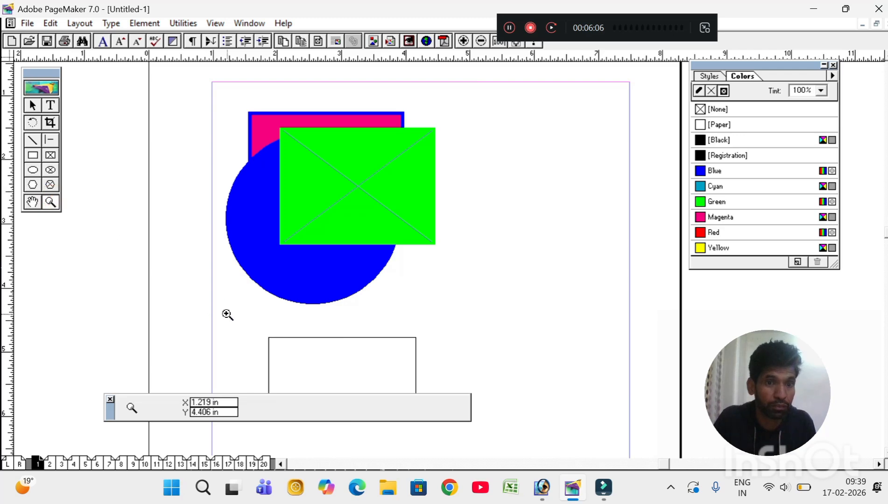
left_click_drag(227, 314, 472, 437)
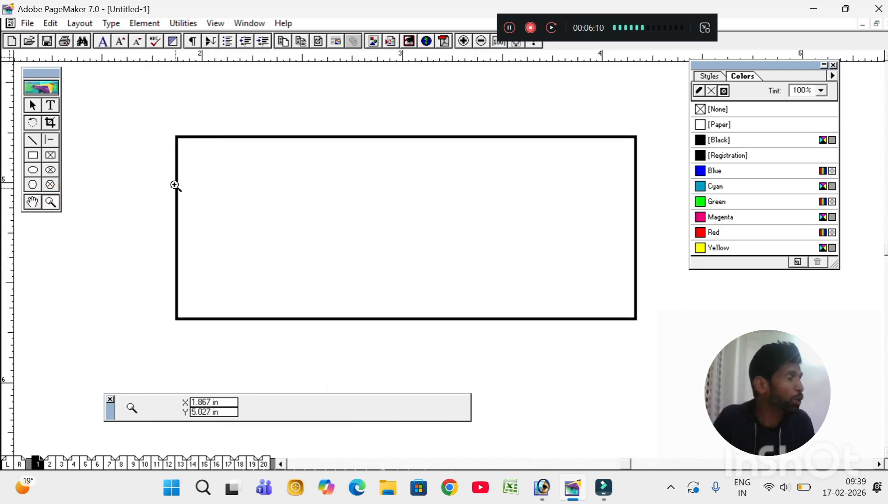
left_click(140, 26)
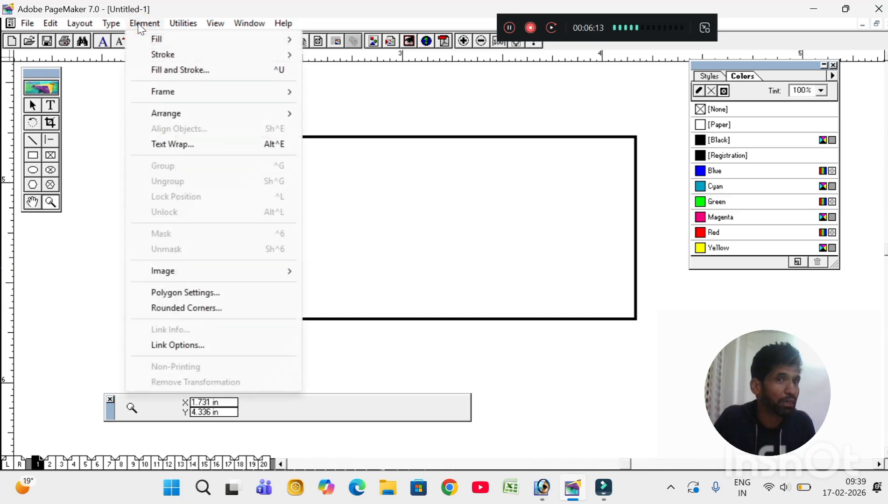
Step: Apply the bottom-middle Rounded Corners style to the rectangle and flatten it to 2.305 × 0.601 in
left_click(203, 310)
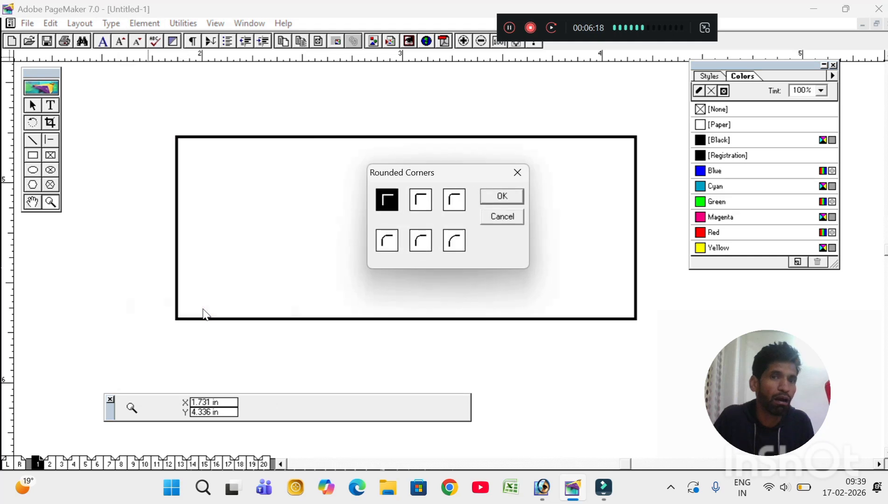
left_click(418, 202)
left_click(388, 244)
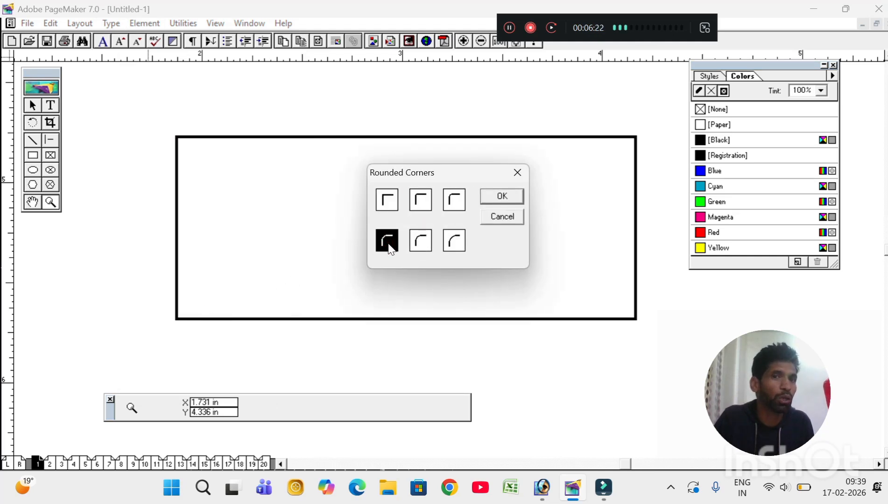
left_click(491, 195)
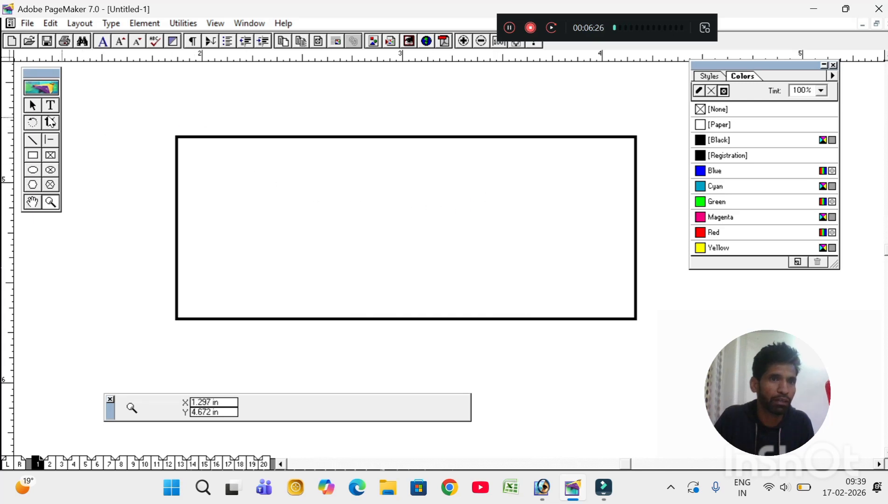
left_click(28, 109)
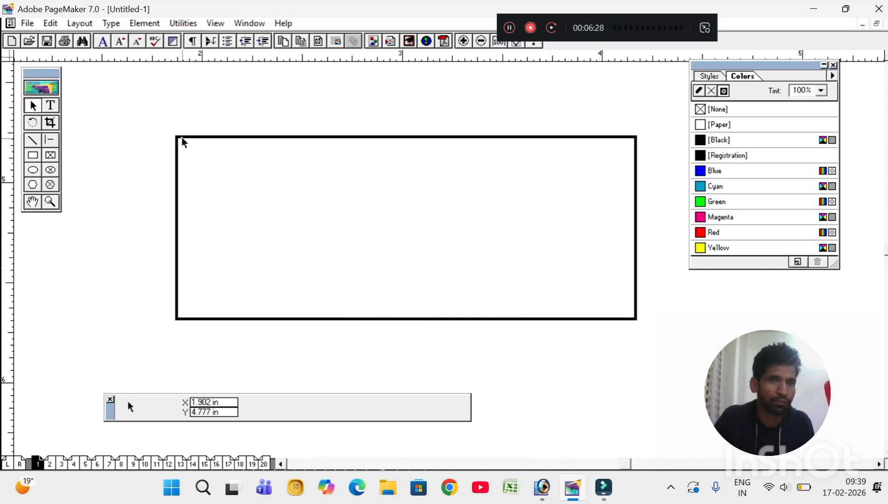
left_click(181, 138)
left_click(144, 23)
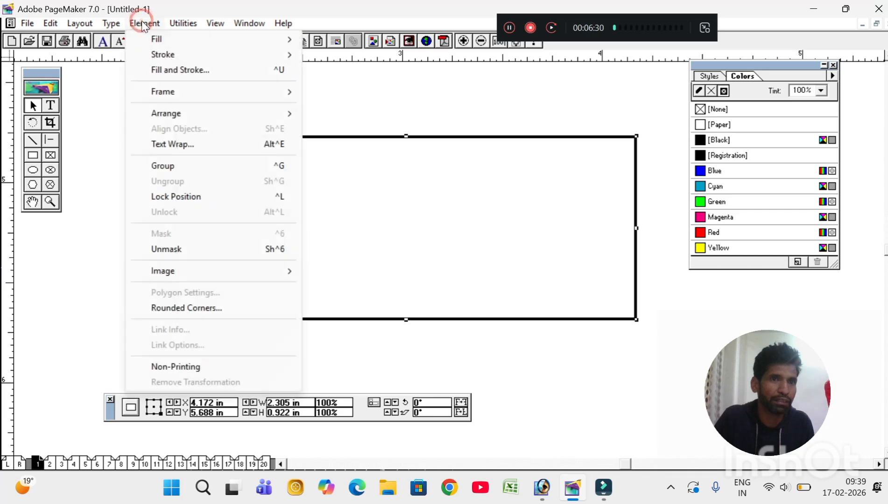
left_click(196, 308)
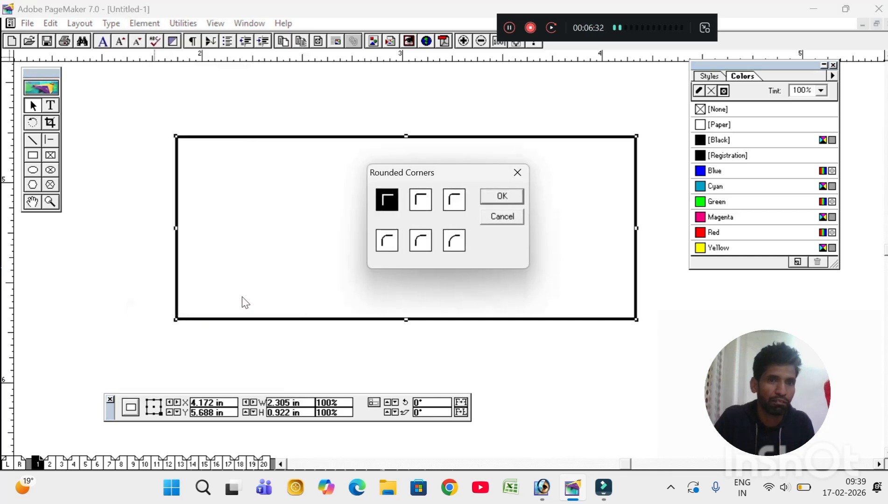
left_click(418, 239)
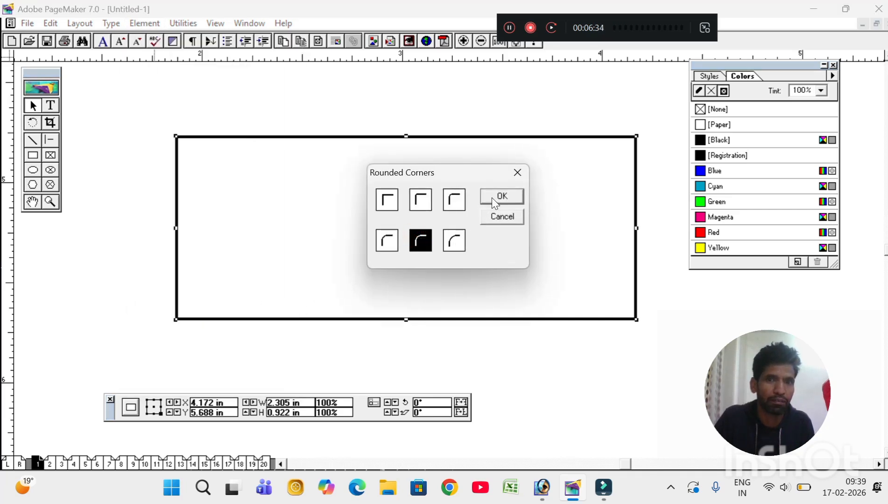
left_click(493, 198)
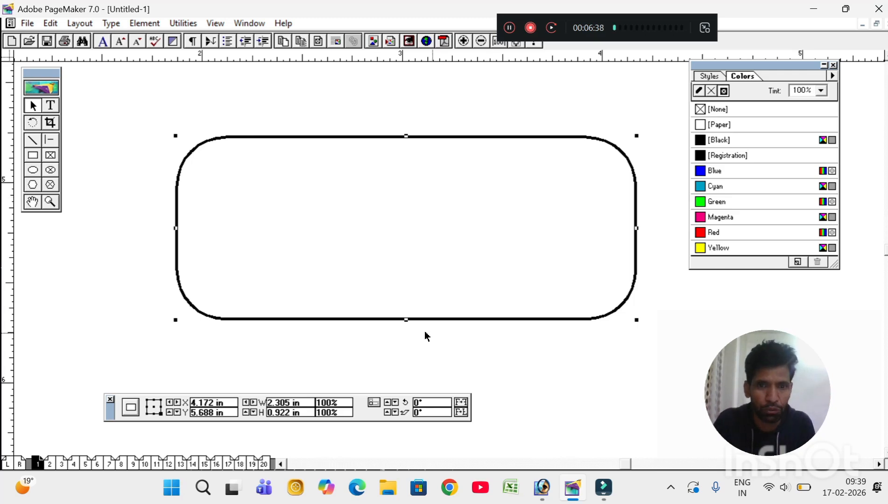
left_click_drag(406, 320, 400, 255)
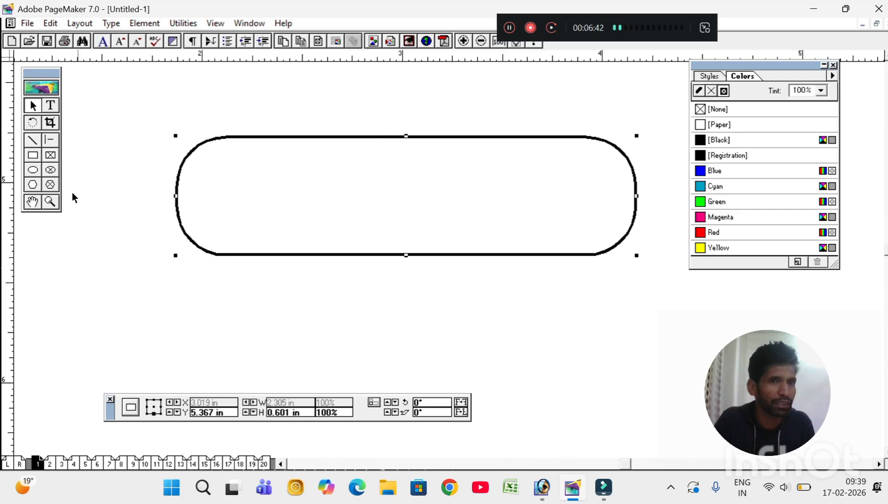
Step: Type NOTEPAD below the rounded rectangle and set it to 24 pt Times New Roman
left_click(50, 106)
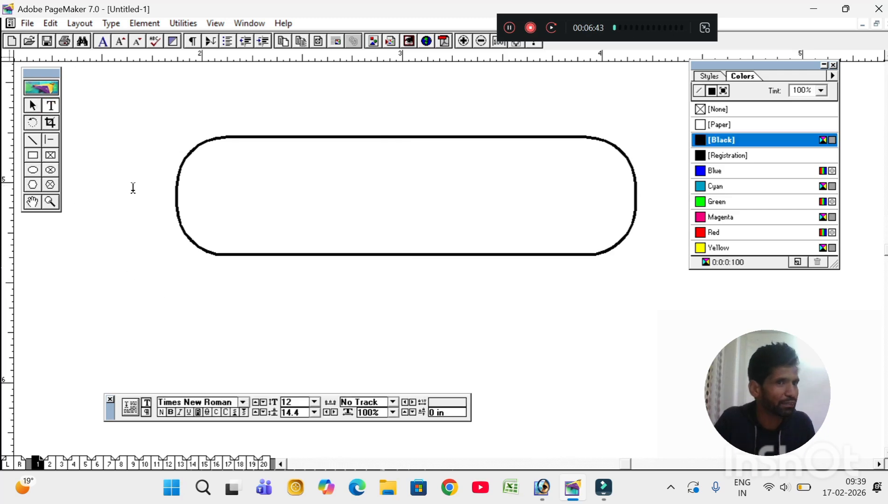
left_click(150, 310)
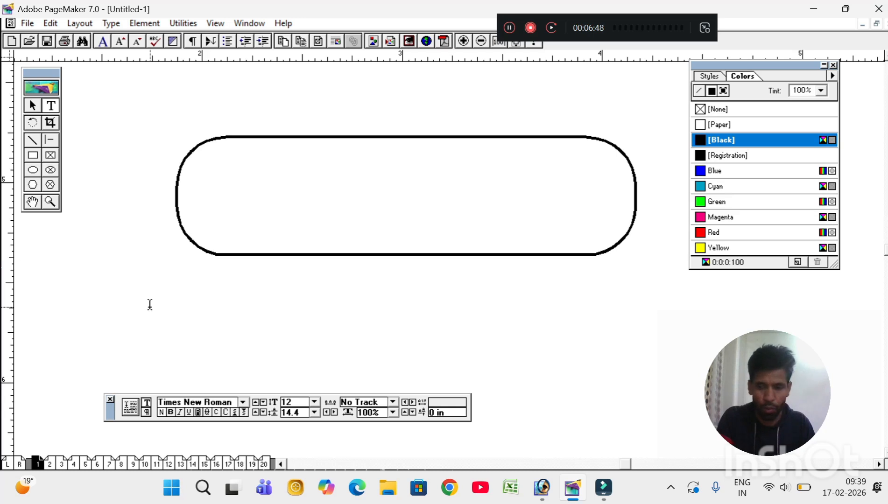
type("NOTEPAD")
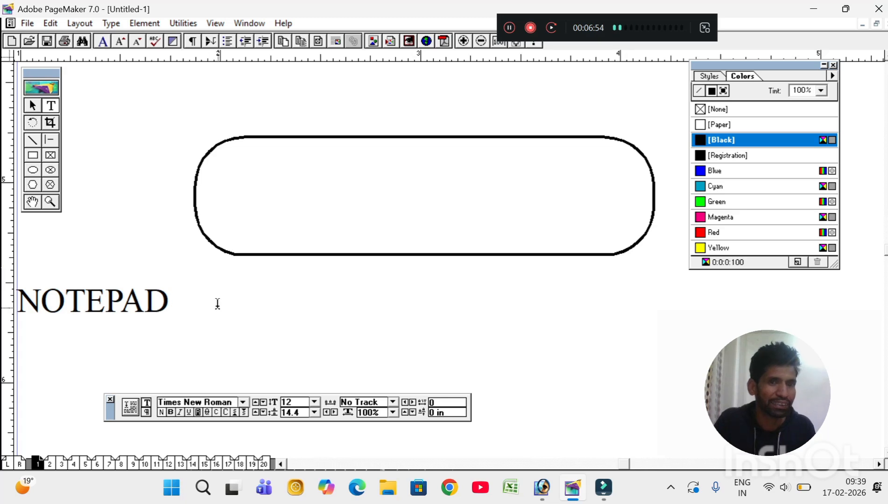
left_click_drag(193, 303, 5, 299)
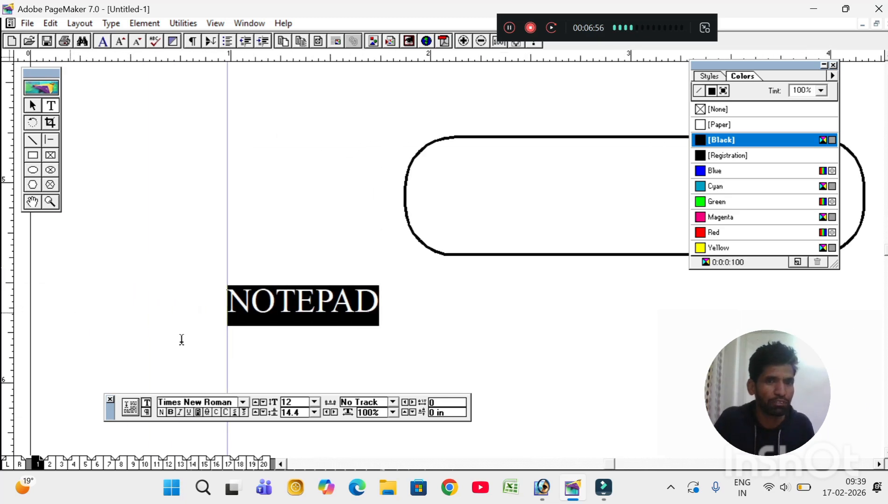
left_click(315, 403)
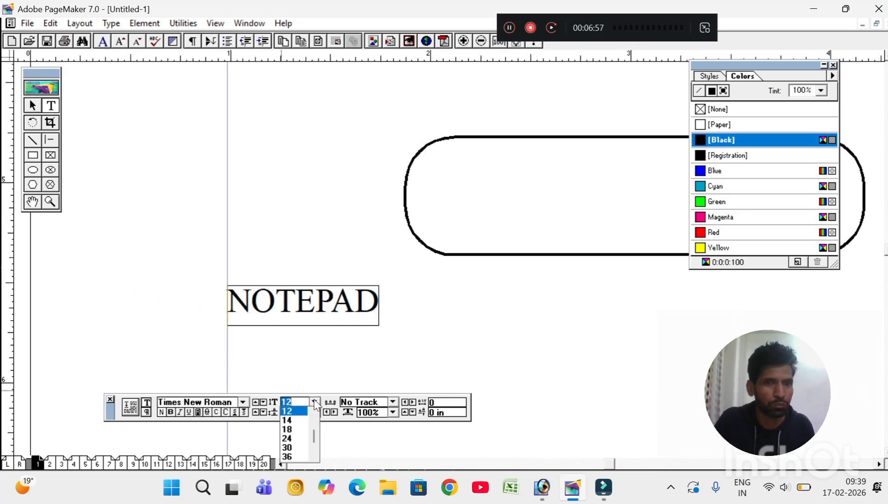
left_click(289, 437)
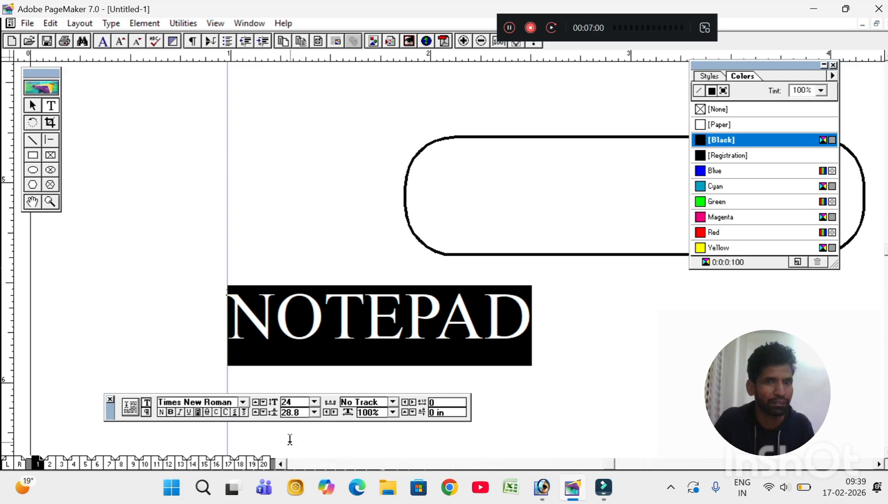
left_click(32, 106)
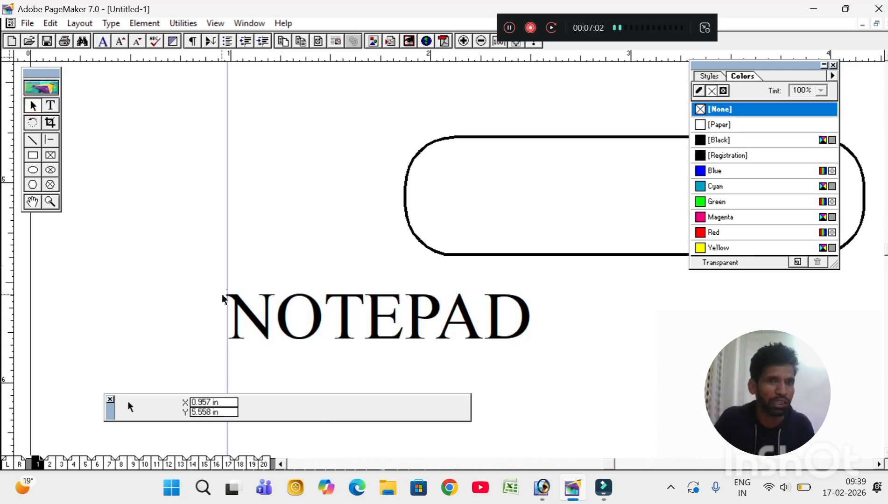
Step: Narrow the NOTEPAD text block to about 1.571 × 0.4 in so it fits the word
left_click(264, 311)
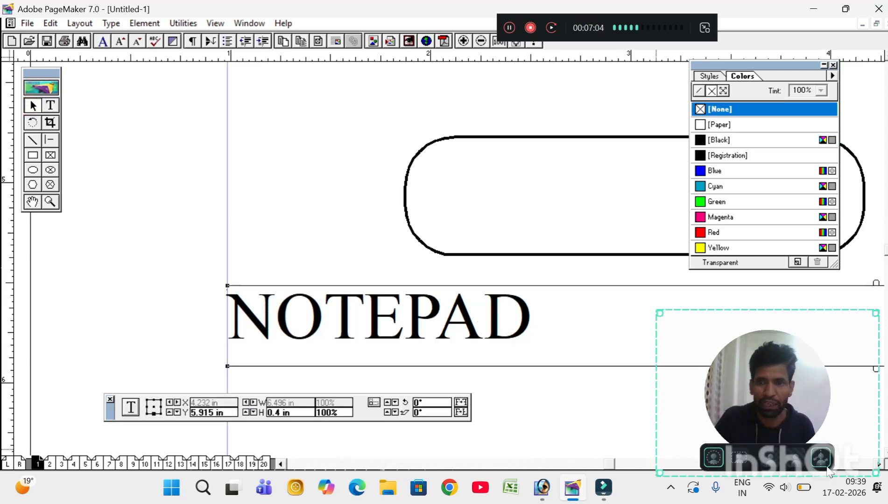
left_click_drag(801, 421, 746, 433)
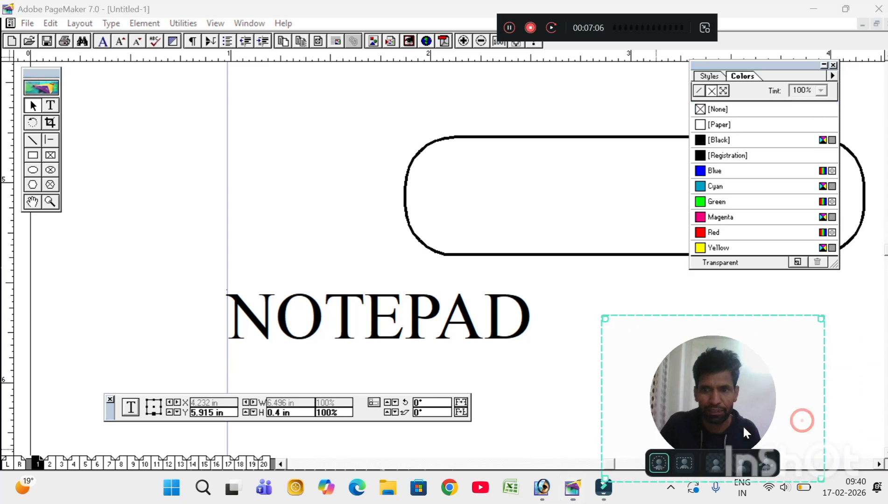
left_click(879, 464)
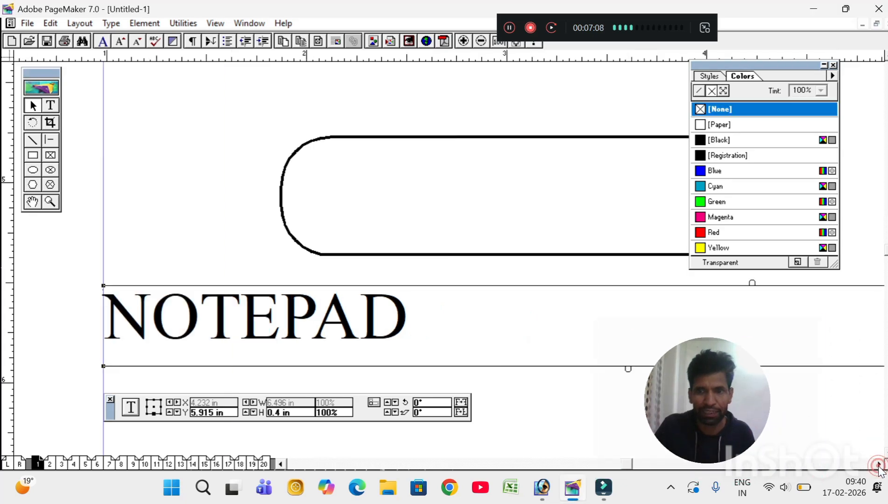
left_click(879, 464)
left_click(879, 464)
left_click(879, 464)
left_click(879, 464)
left_click(879, 465)
mouse_move(802, 379)
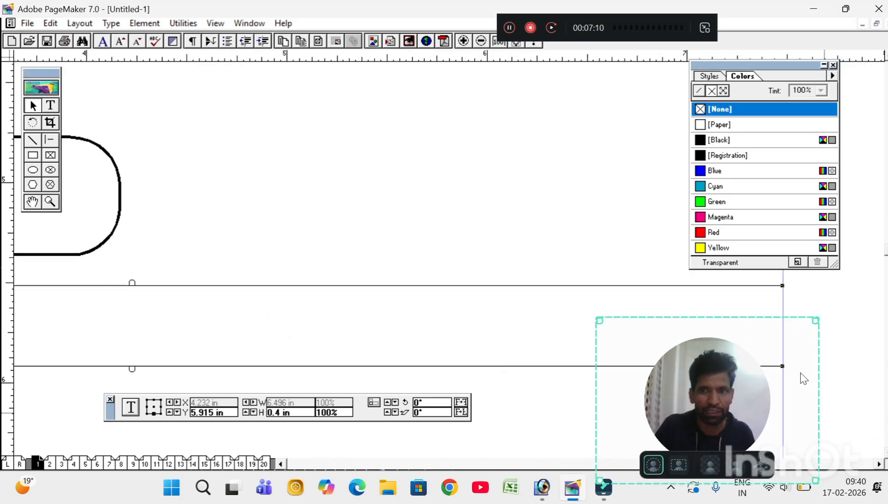
left_click(782, 285)
left_click_drag(783, 286, 77, 293)
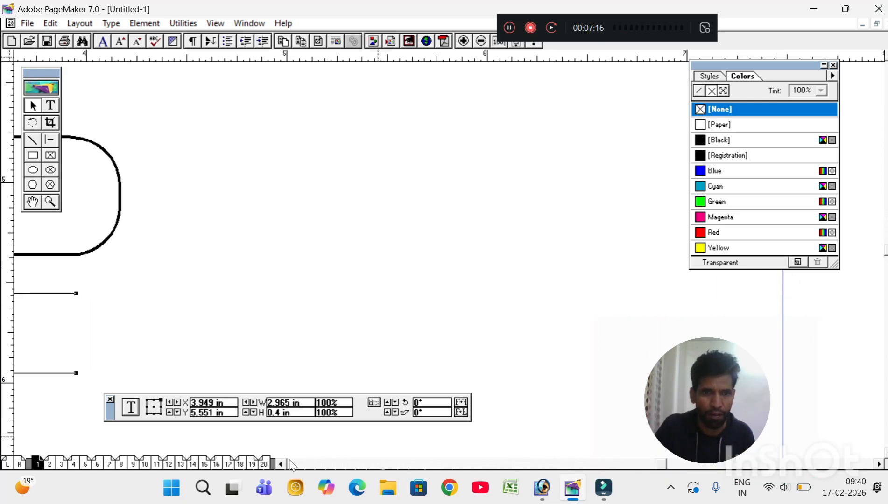
left_click(280, 464)
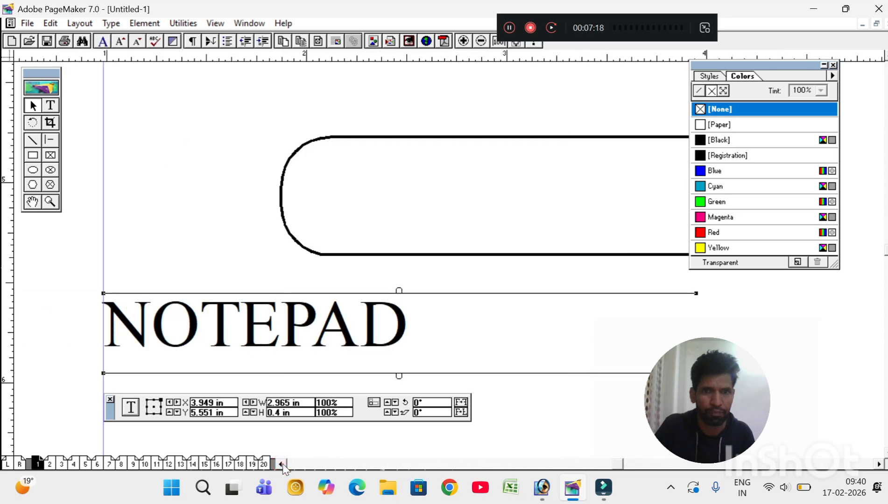
left_click_drag(696, 294, 417, 303)
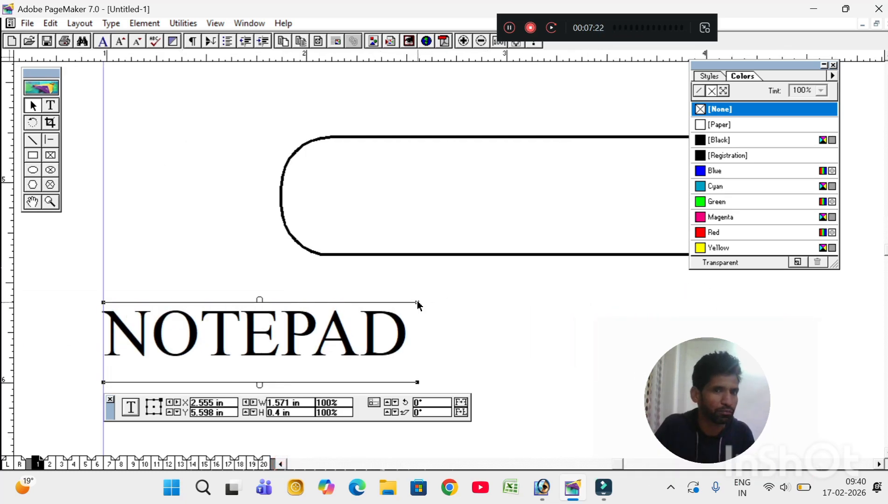
left_click(455, 138)
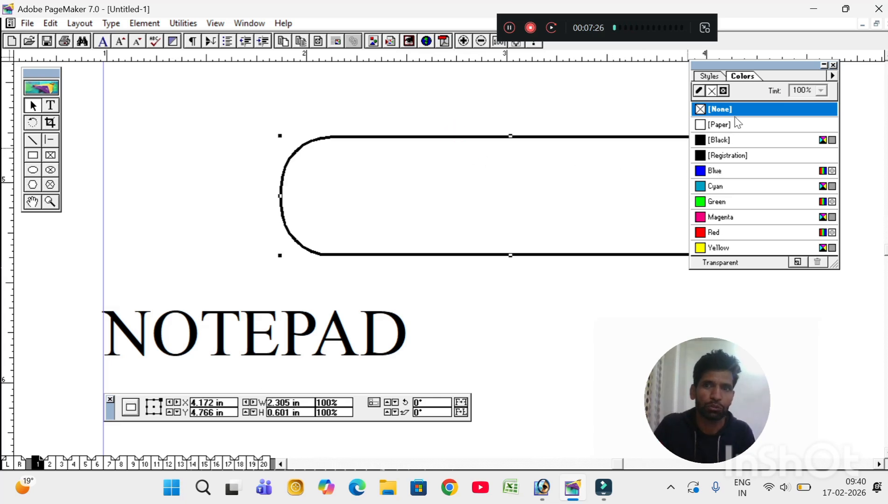
Step: Fill the rounded rectangle and its border solid Blue, then move the NOTEPAD text onto it
left_click(724, 91)
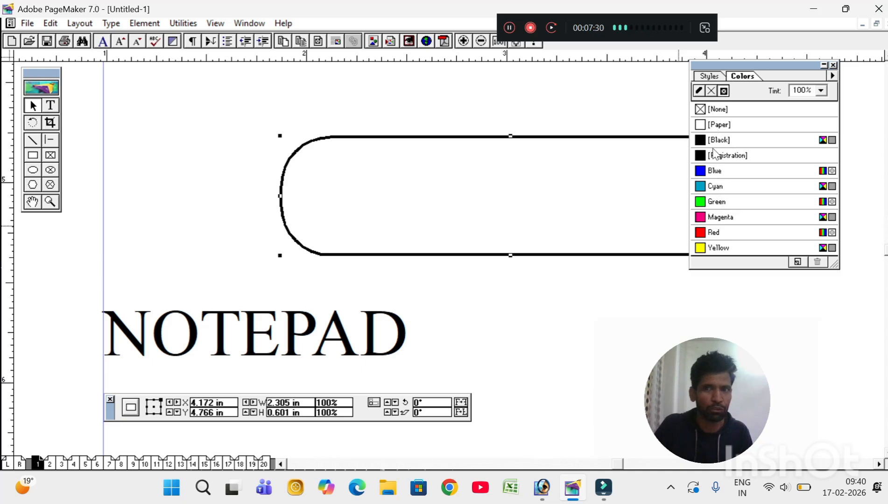
left_click(713, 174)
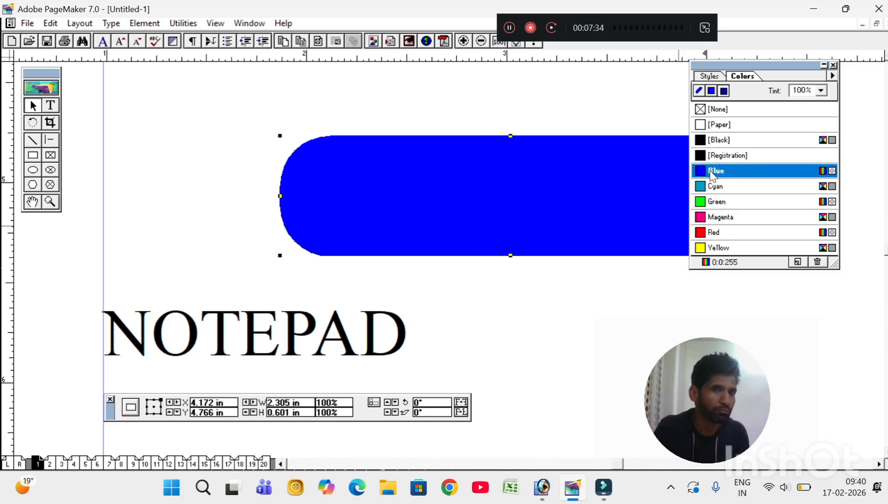
left_click(293, 331)
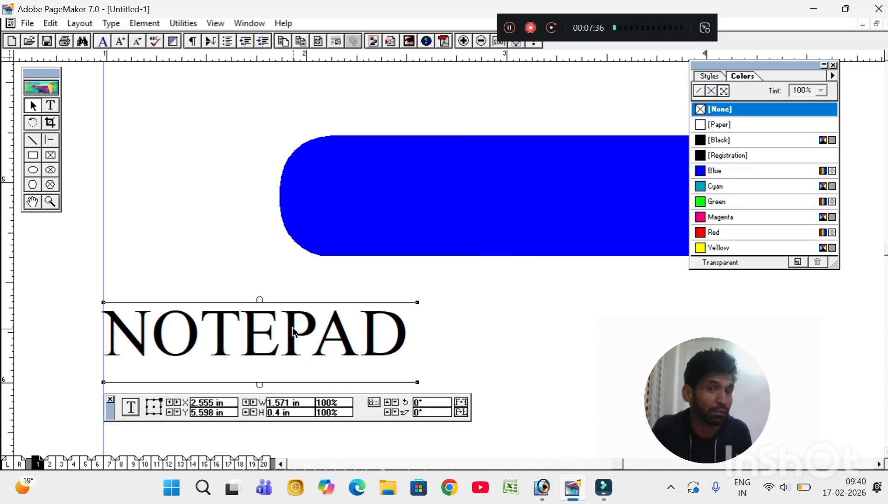
left_click_drag(294, 331, 523, 184)
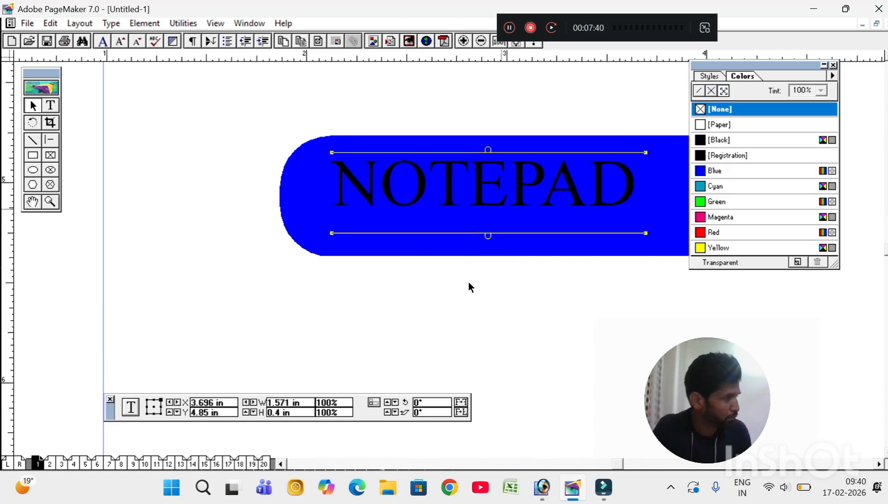
Step: Colour the NOTEPAD lettering [Paper] white so it shows on the blue banner
left_click(451, 315)
left_click(51, 105)
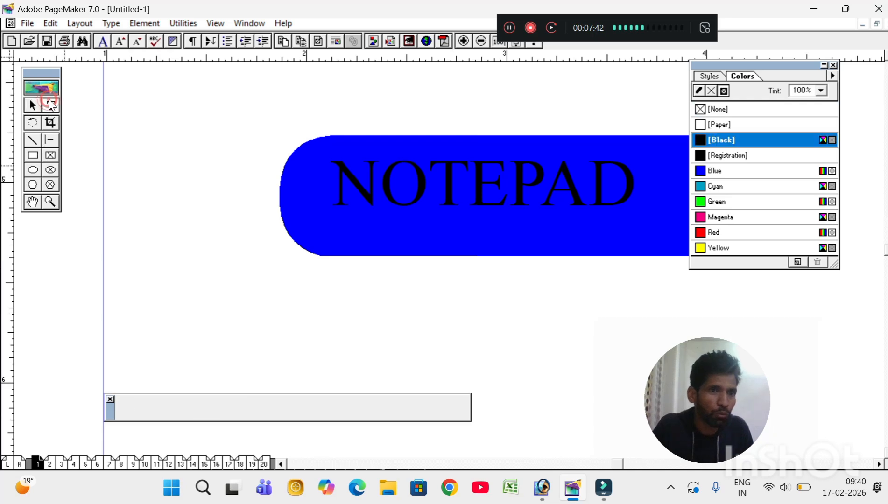
left_click_drag(332, 191, 635, 192)
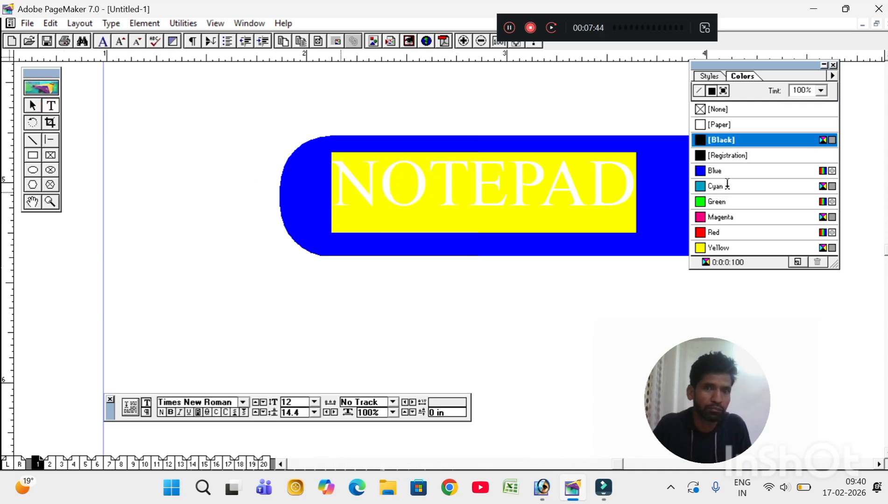
left_click(746, 123)
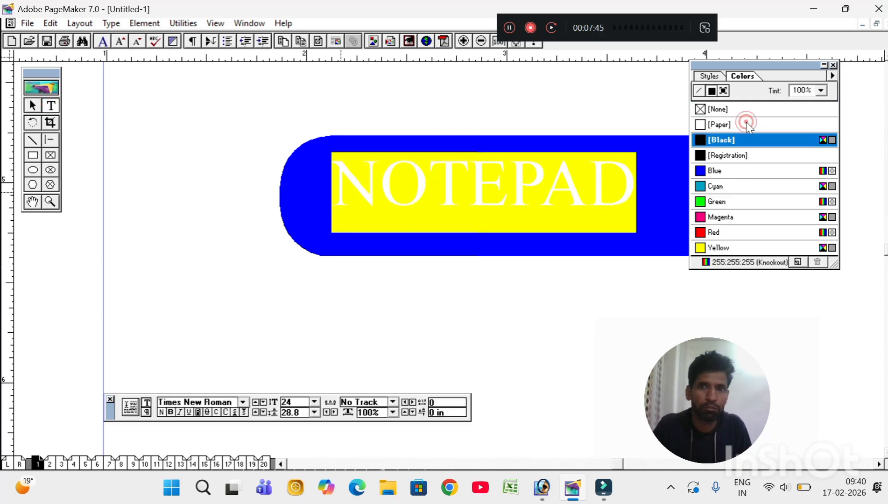
left_click(440, 303)
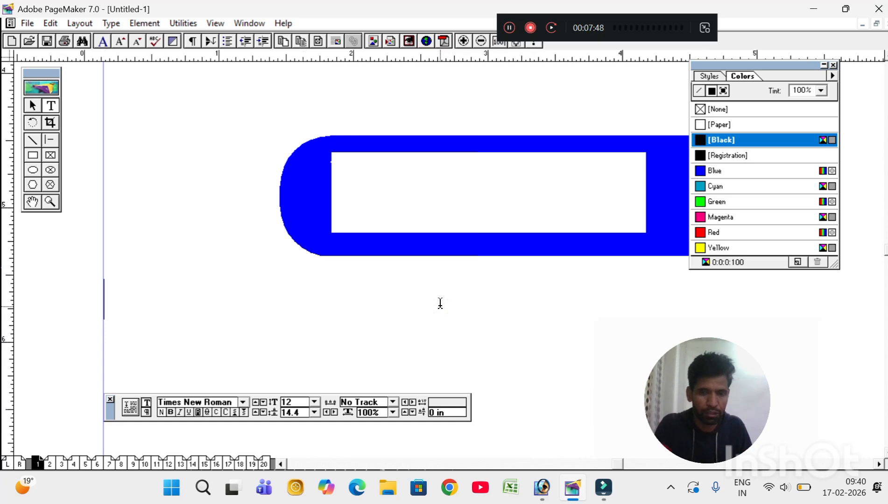
key("ctrl+minus")
key("ctrl+equal")
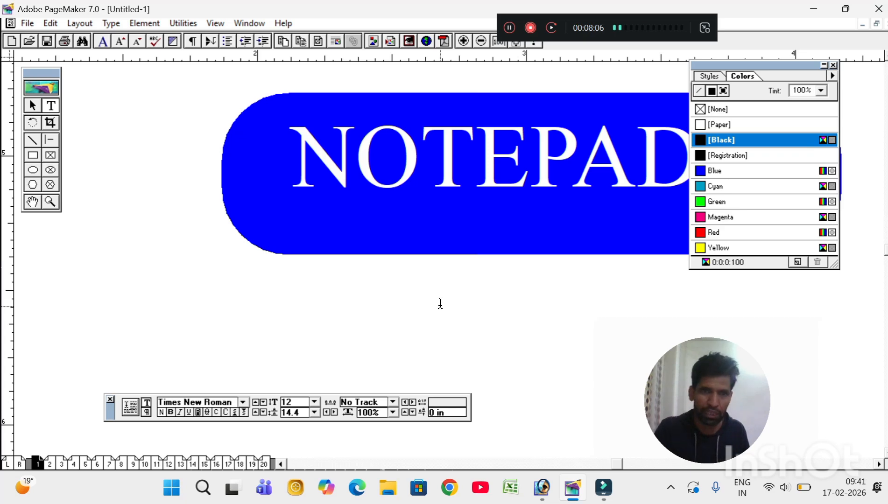
Step: Close the Element menu without choosing anything and display the blank facing pages 2 and 3
left_click(138, 24)
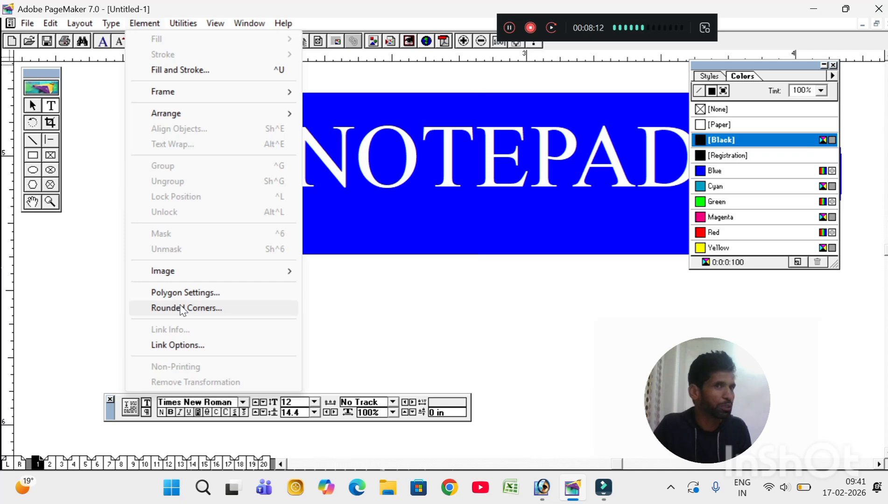
mouse_move(190, 115)
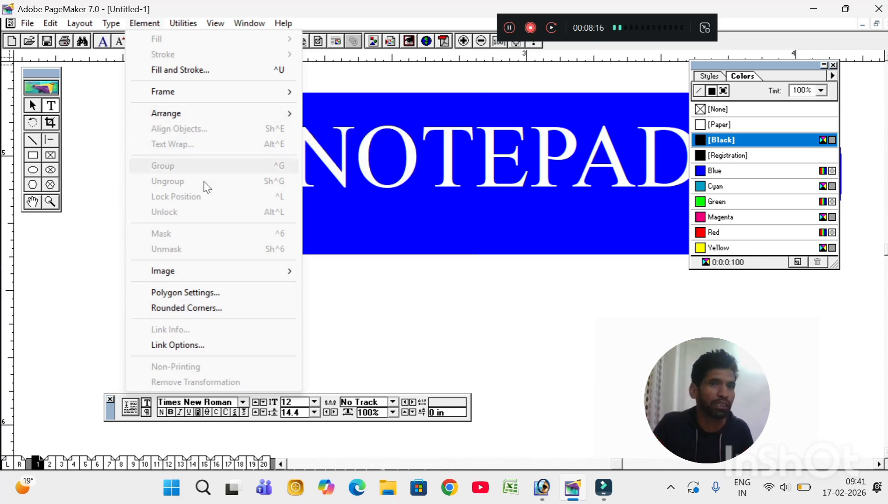
left_click(440, 336)
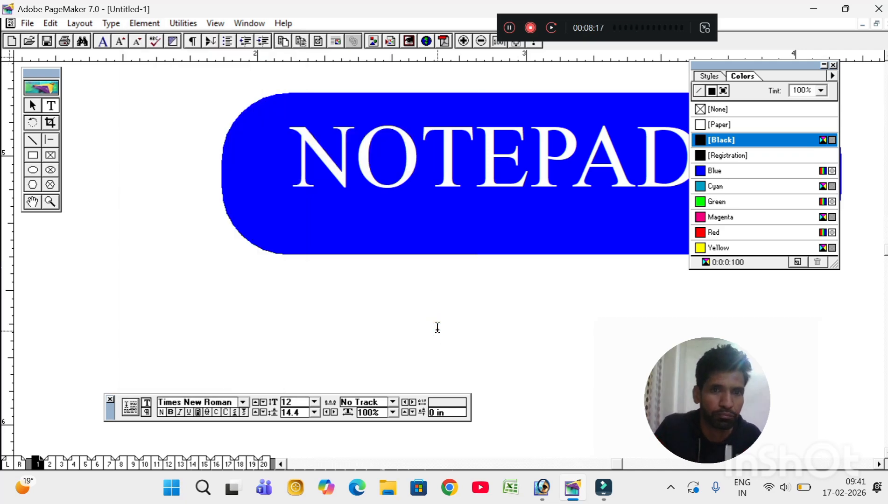
left_click(56, 463)
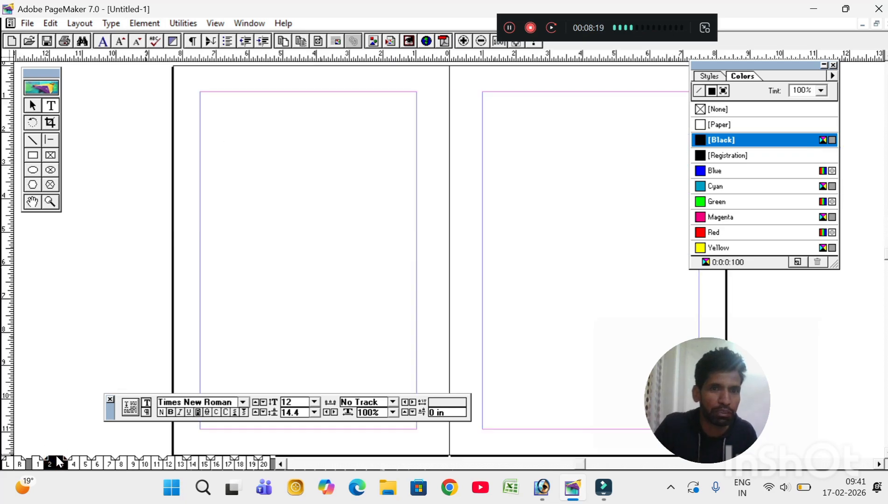
Step: Paste three paragraphs of 11 pt Calibri body text at page 2's top-left margin
left_click(144, 23)
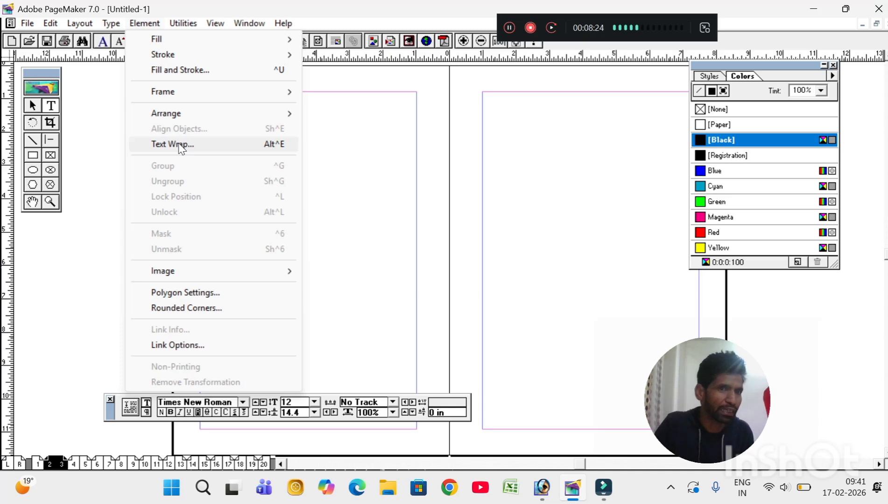
left_click(345, 194)
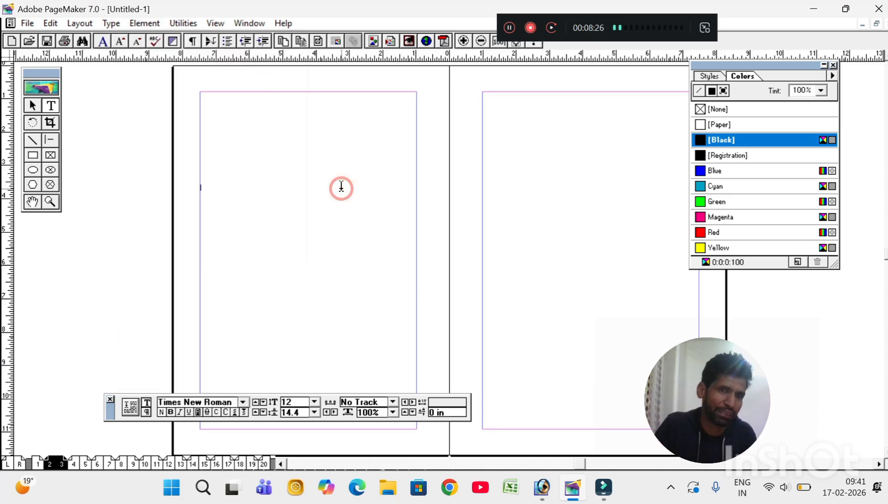
left_click(219, 113)
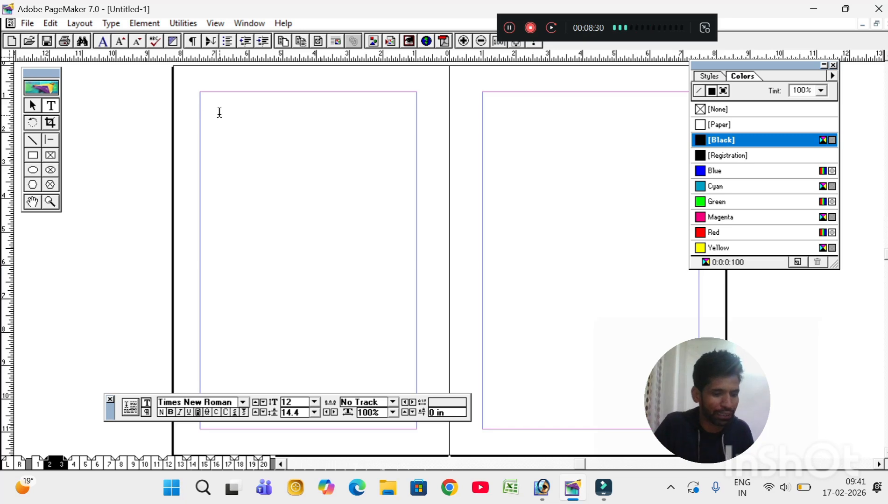
key("ctrl+v")
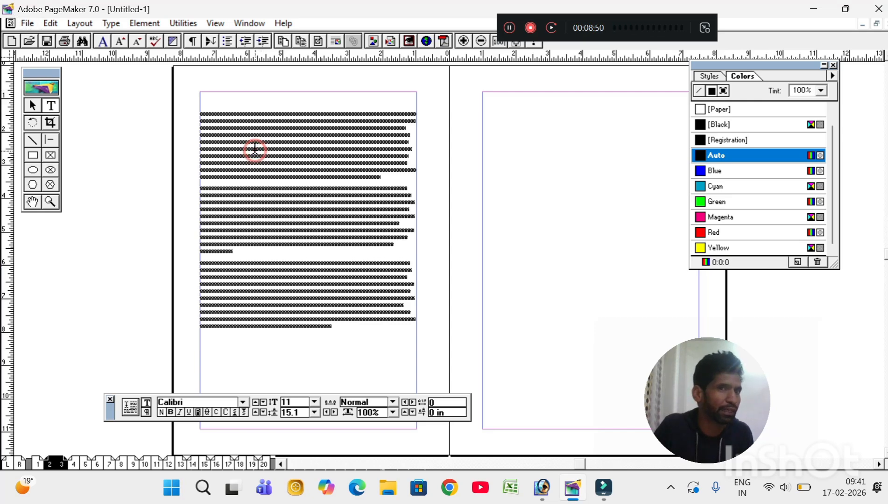
Step: Use File > Place to pick the dance-scene JPEG from the Desktop's bollywood actors folder
left_click(28, 25)
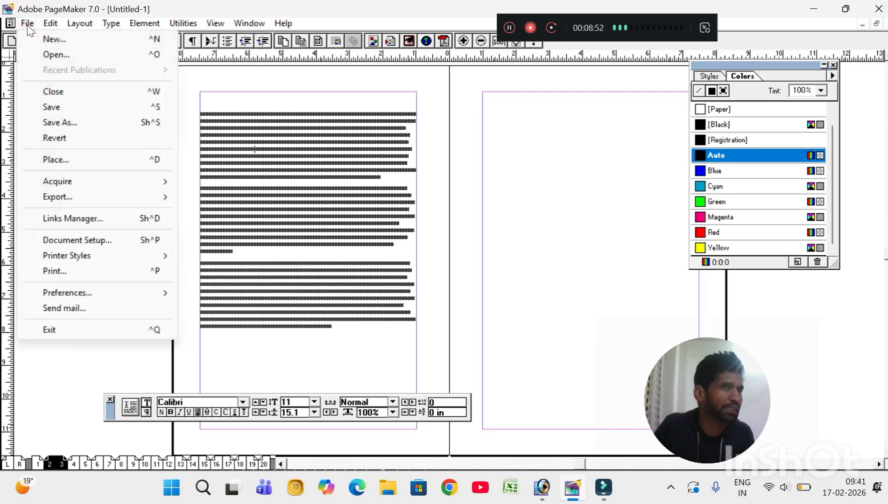
left_click(84, 168)
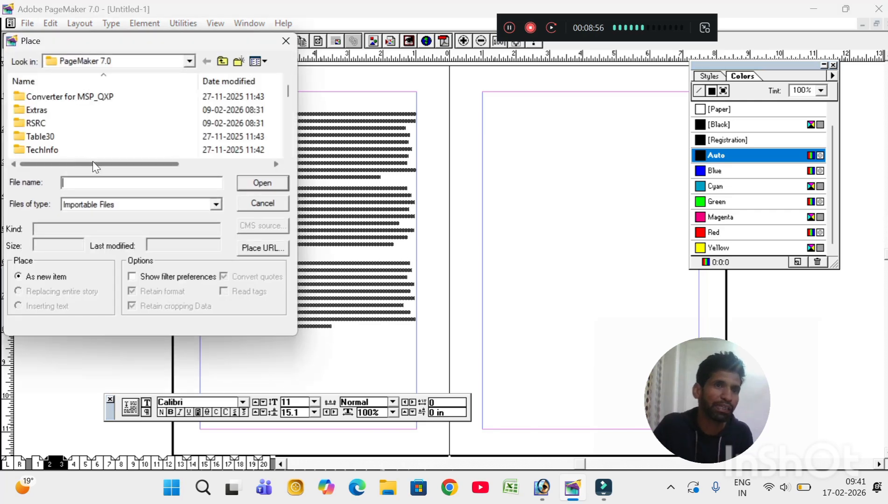
left_click(223, 63)
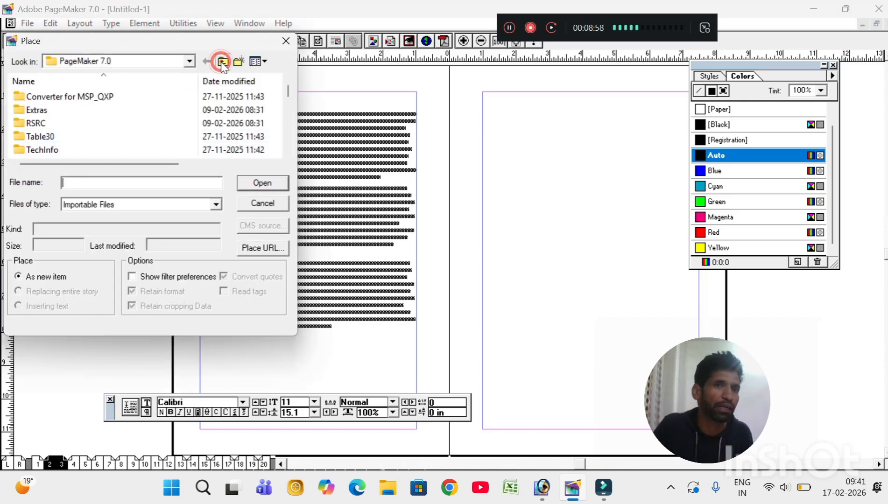
left_click(223, 62)
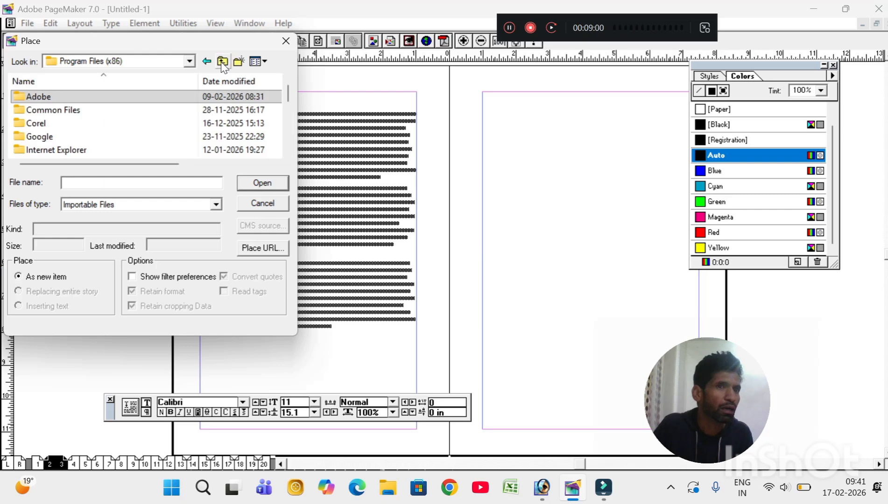
left_click(223, 62)
left_click(223, 63)
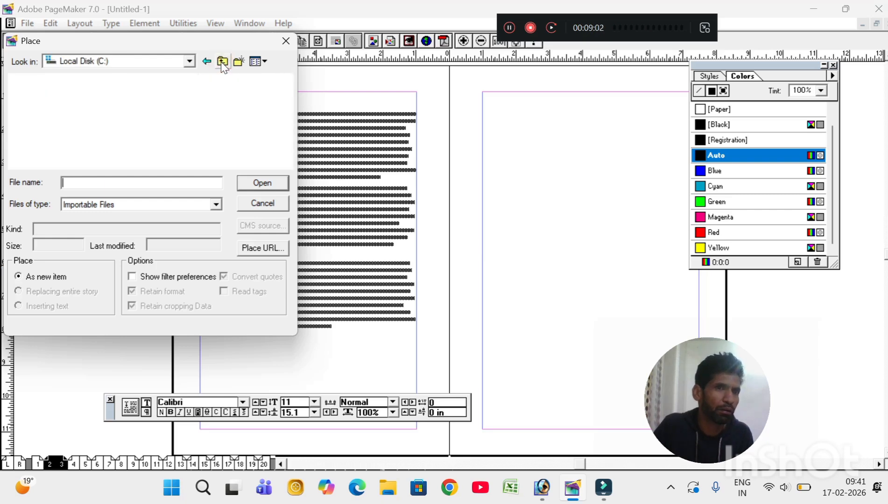
left_click_drag(183, 47, 291, 53)
left_click(329, 69)
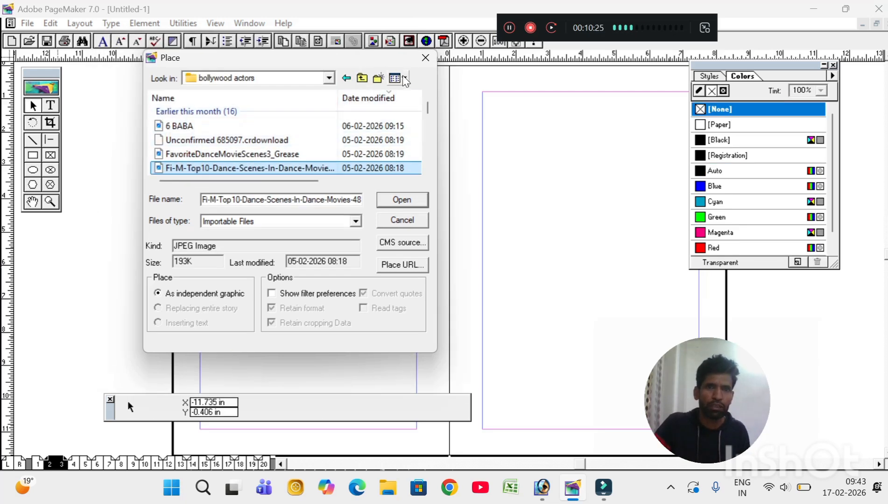
left_click(404, 78)
left_click(415, 94)
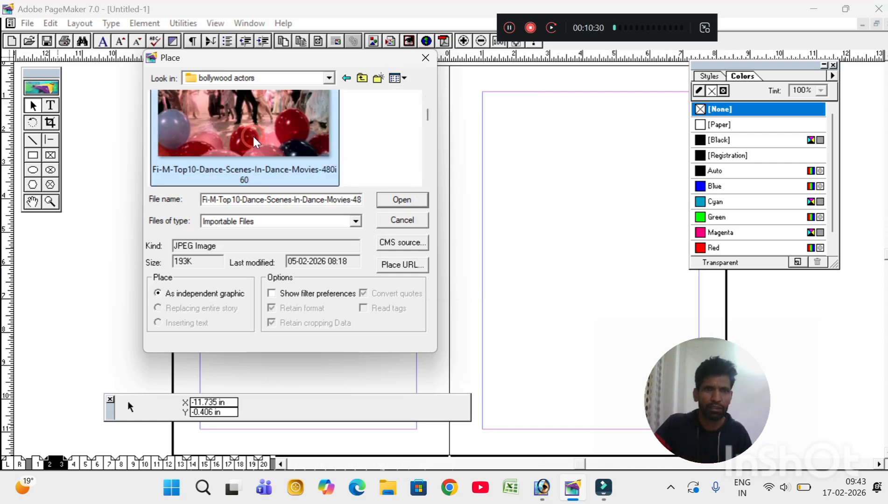
left_click(403, 201)
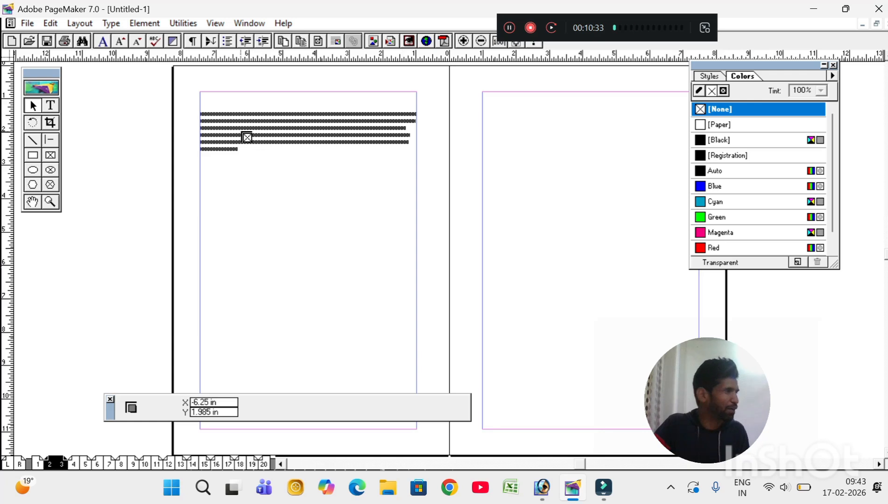
Step: Drag out the dance-scene photo's frame over the left page's text, then move it to the right page
left_click_drag(244, 135, 382, 250)
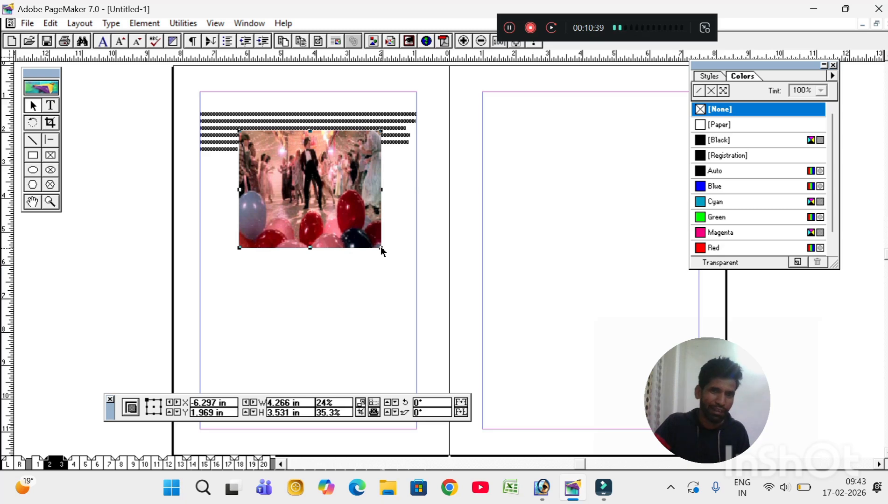
key("ctrl+0")
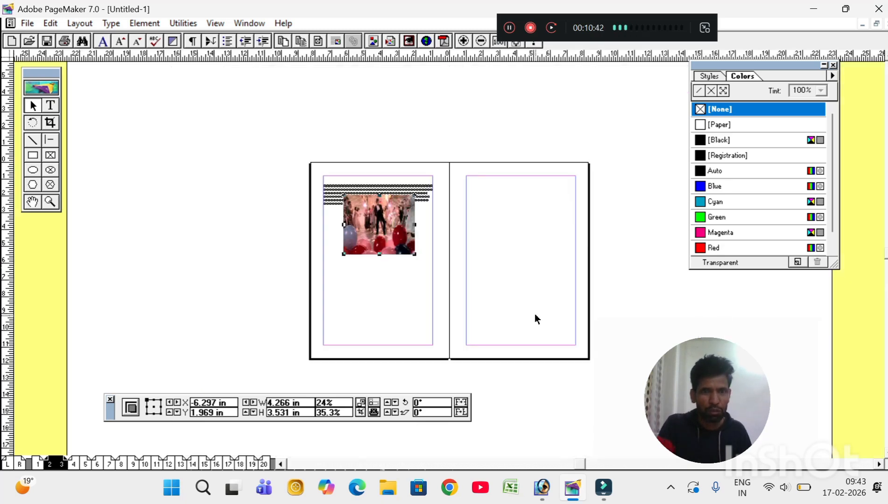
key("ctrl+1")
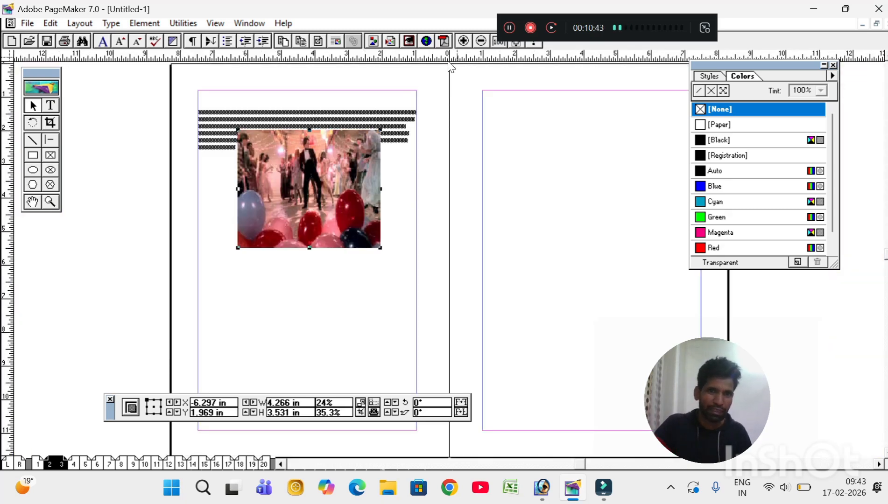
left_click_drag(305, 224, 550, 216)
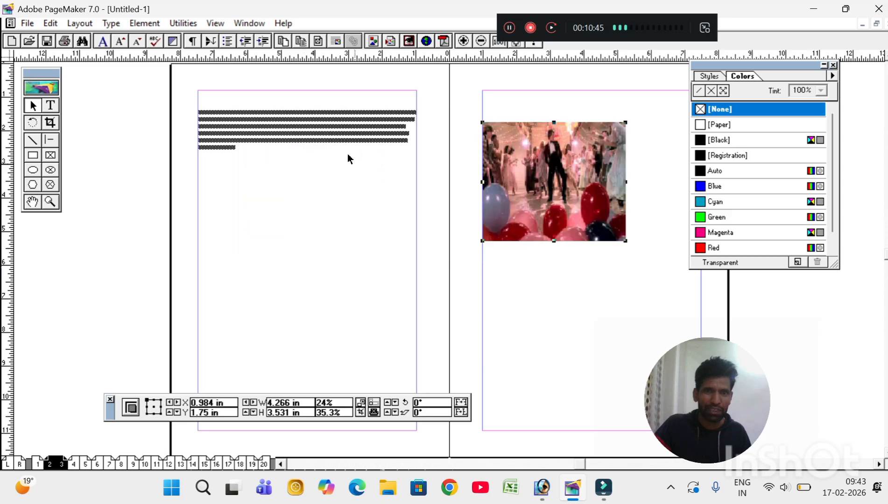
Step: Extend the left page's text block down the page and delete the stray enlarged image
left_click(334, 140)
left_click_drag(306, 161, 306, 347)
left_click(298, 288)
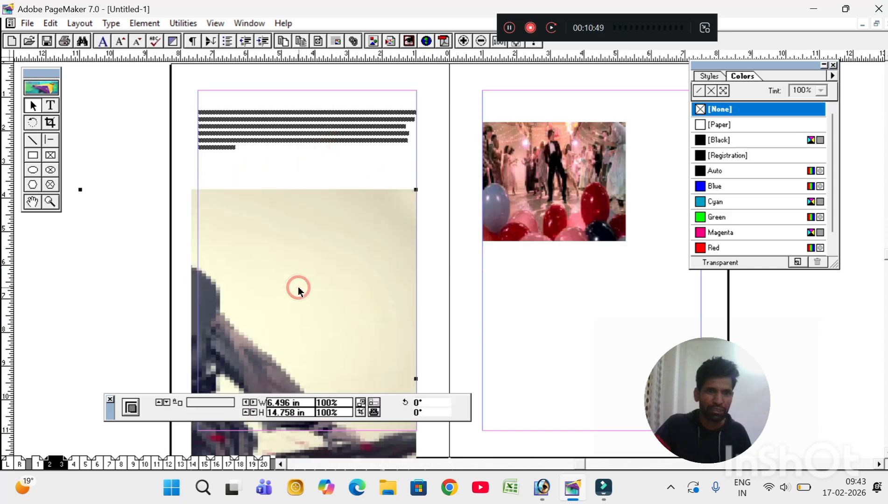
key("Delete")
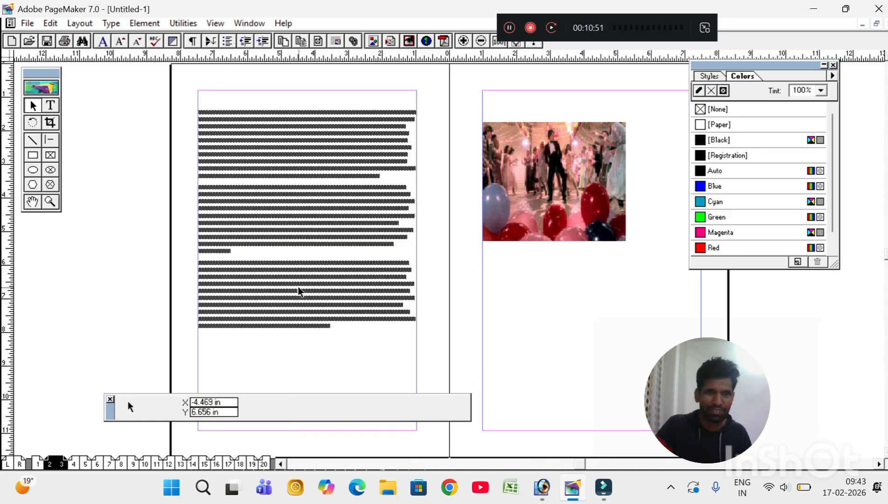
Step: Move the photo, about 4.266 × 3.531 in, onto the middle of page 2's text
left_click(544, 179)
left_click_drag(544, 179, 301, 200)
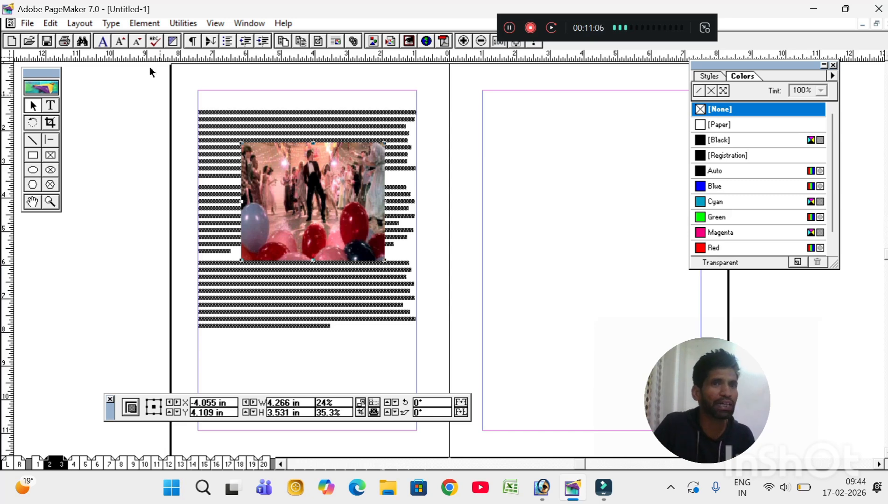
left_click(133, 26)
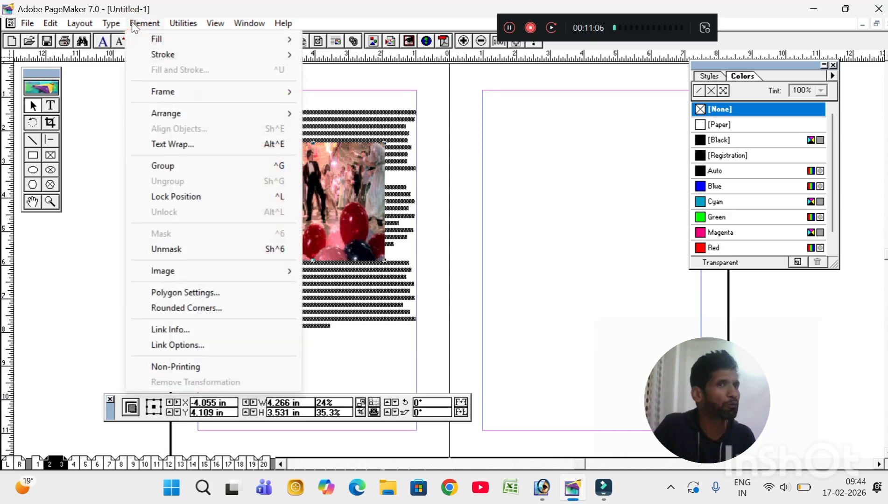
Step: Apply a rectangular text wrap around the dance photo
left_click(204, 146)
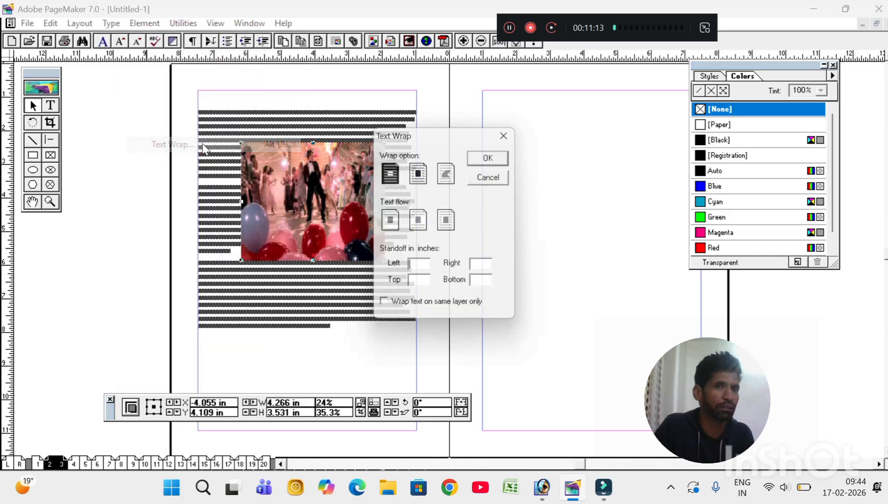
left_click(420, 181)
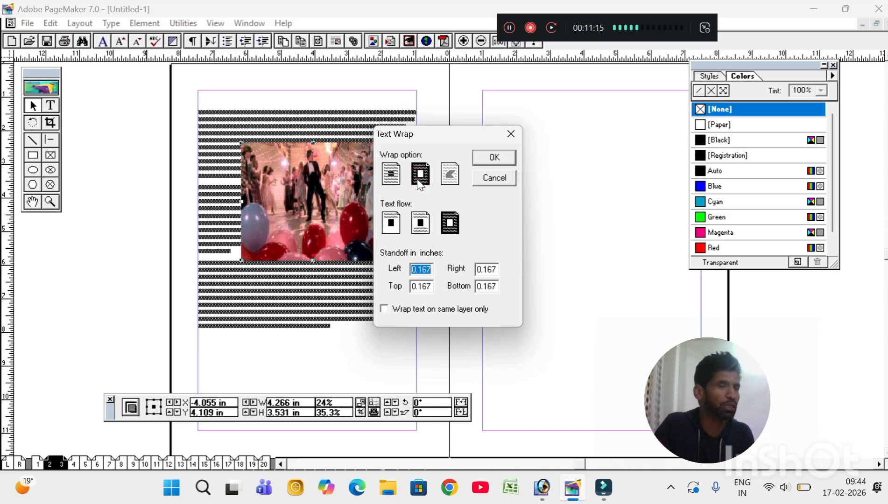
left_click(493, 158)
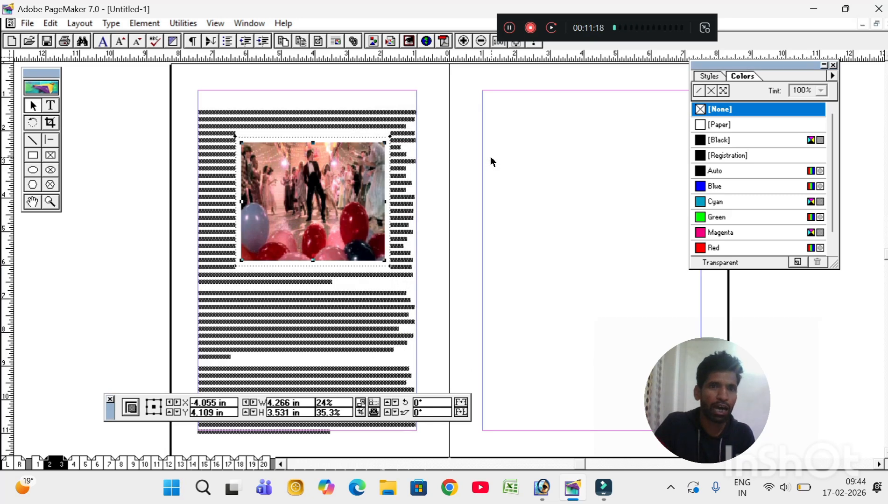
Step: Shift the photo down-left within the text and adjust the wrap boundary's bottom edge
left_click_drag(320, 195, 301, 227)
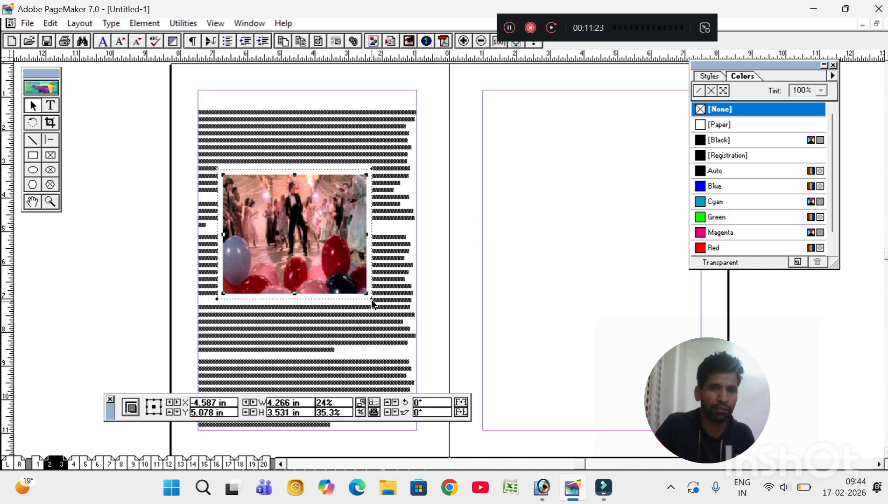
left_click_drag(366, 298, 351, 267)
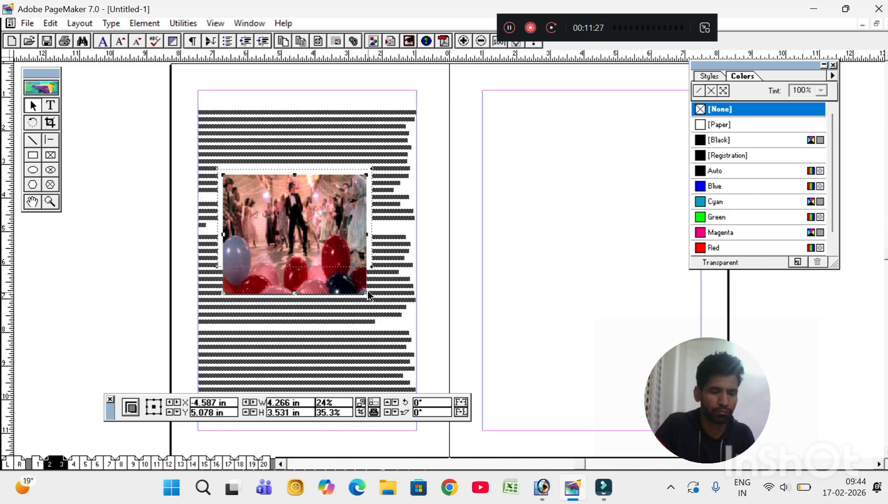
left_click_drag(368, 295, 369, 299)
left_click(306, 247)
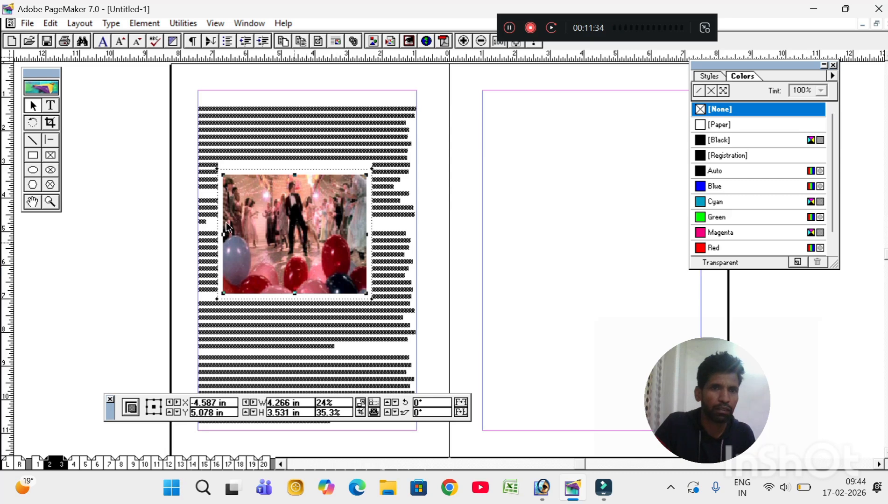
left_click(51, 201)
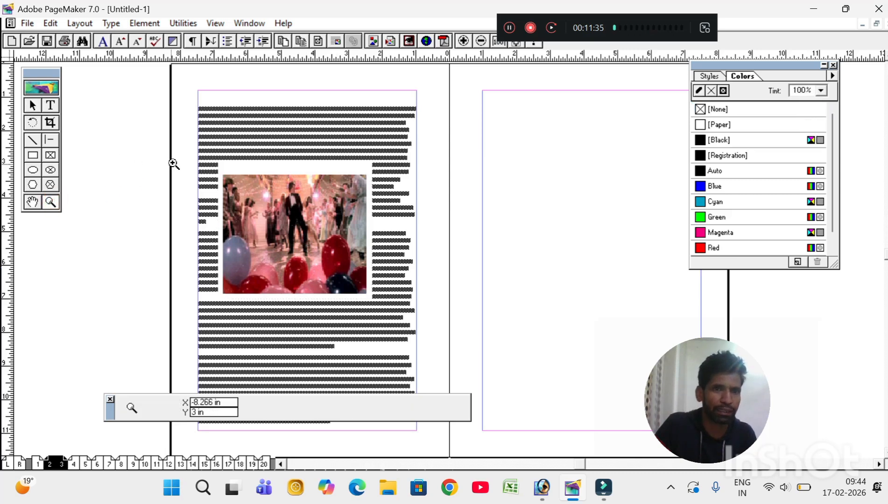
Step: Zoom in on the photo and angle its wrap boundary's left-side corners inward
left_click_drag(181, 150, 440, 337)
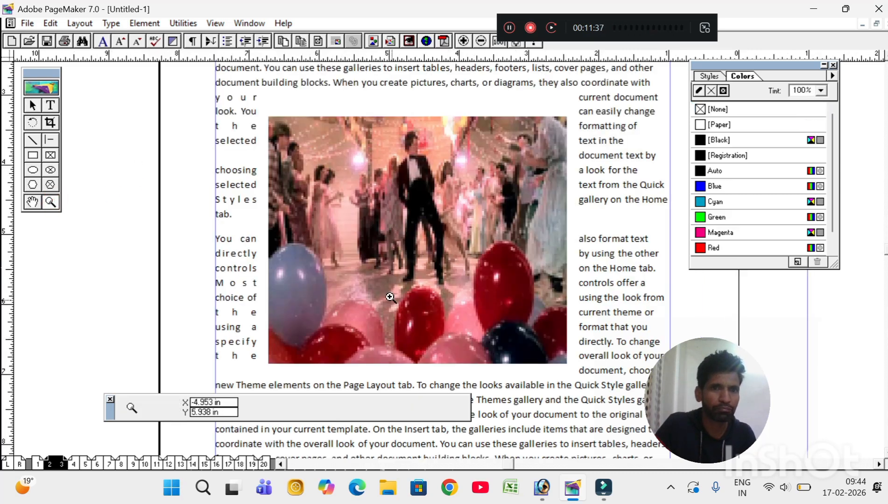
left_click(33, 106)
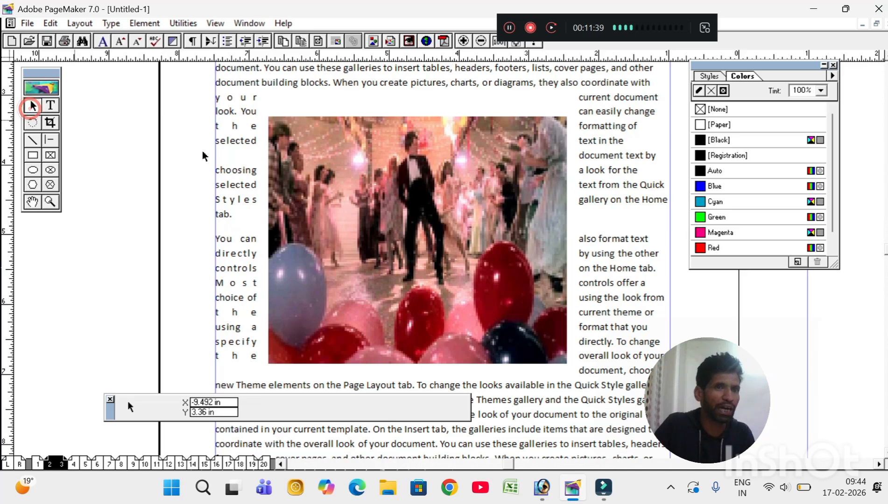
left_click(320, 192)
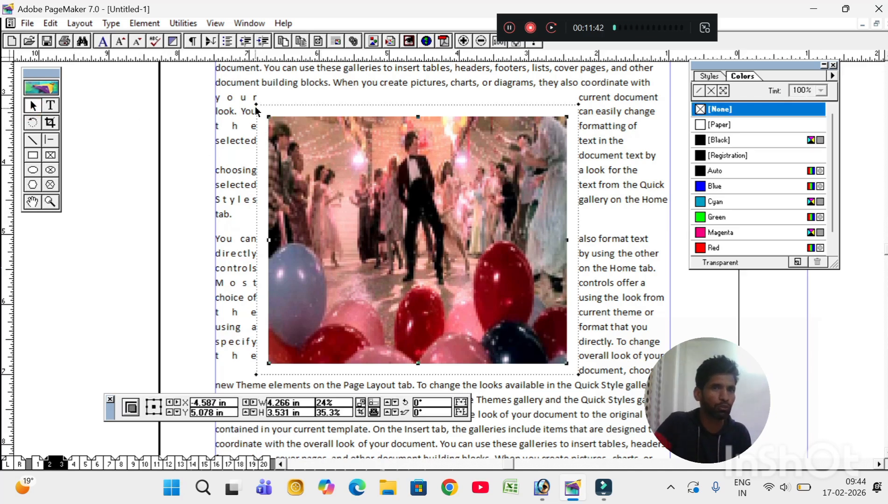
left_click_drag(254, 104, 393, 126)
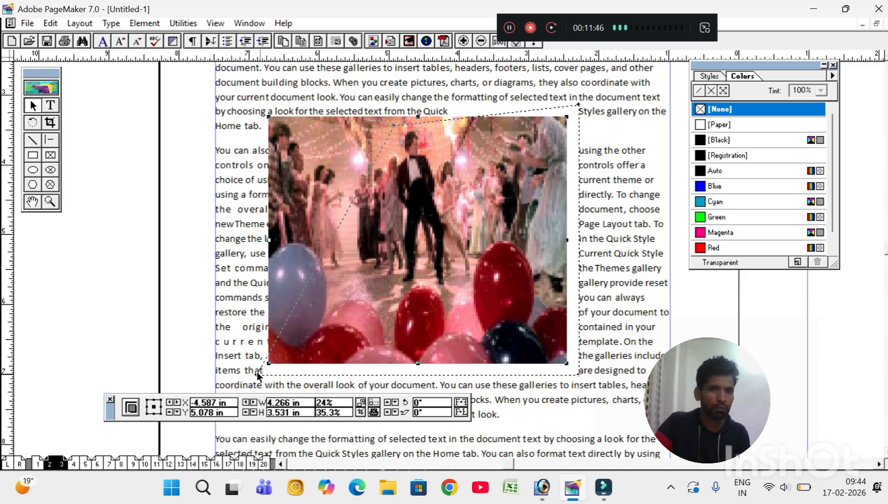
left_click_drag(255, 378, 391, 291)
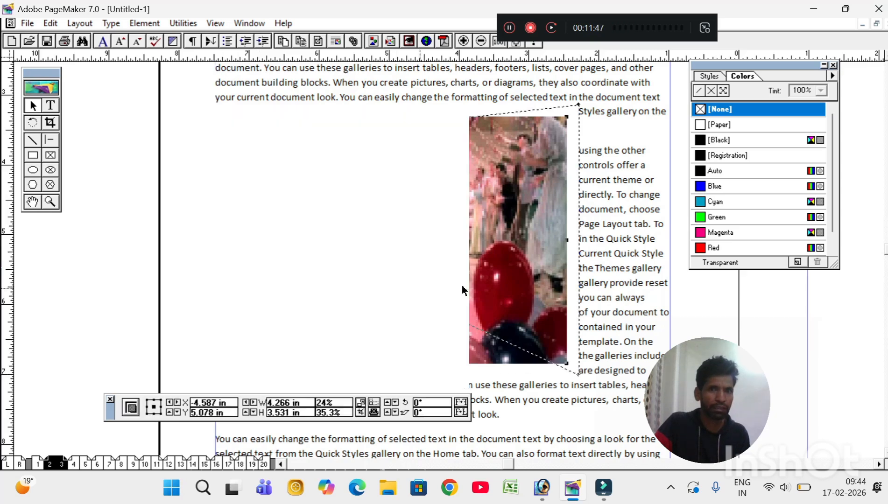
Step: Send the photo behind the text and pull the right-side wrap corners inward so text reflows
left_click(135, 23)
mouse_move(168, 114)
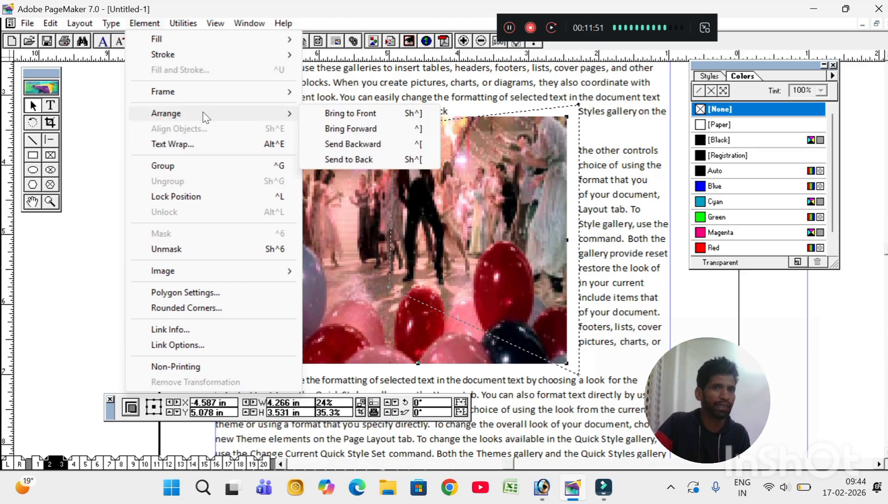
left_click(358, 159)
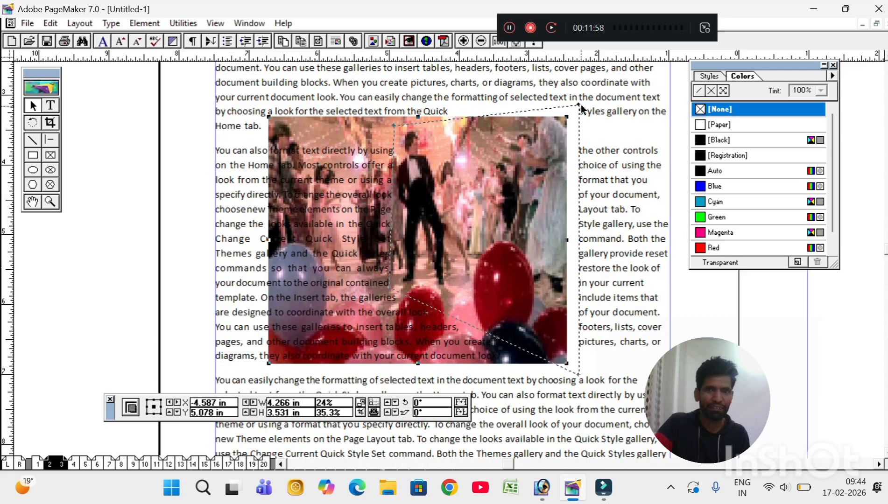
left_click_drag(582, 108, 439, 130)
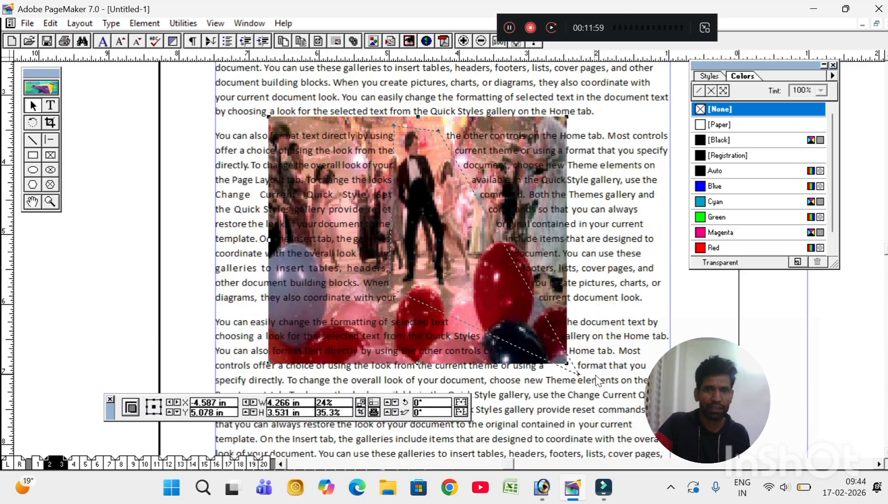
left_click_drag(579, 373, 456, 292)
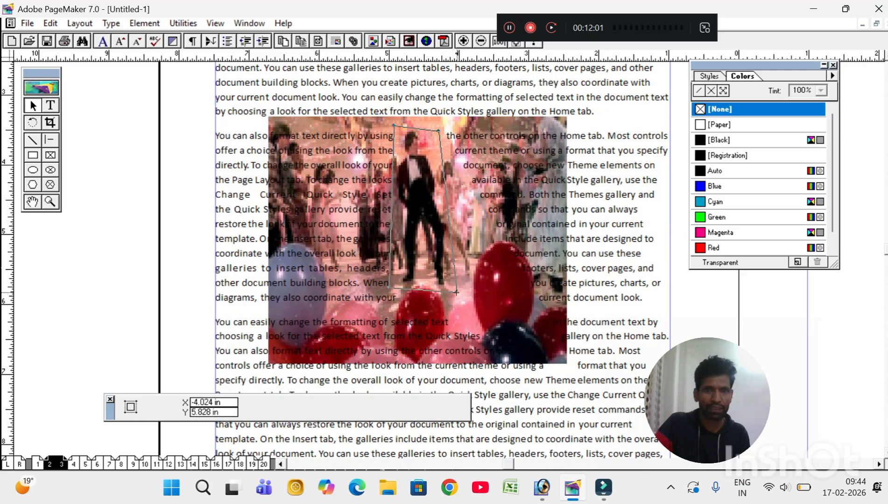
left_click(615, 284)
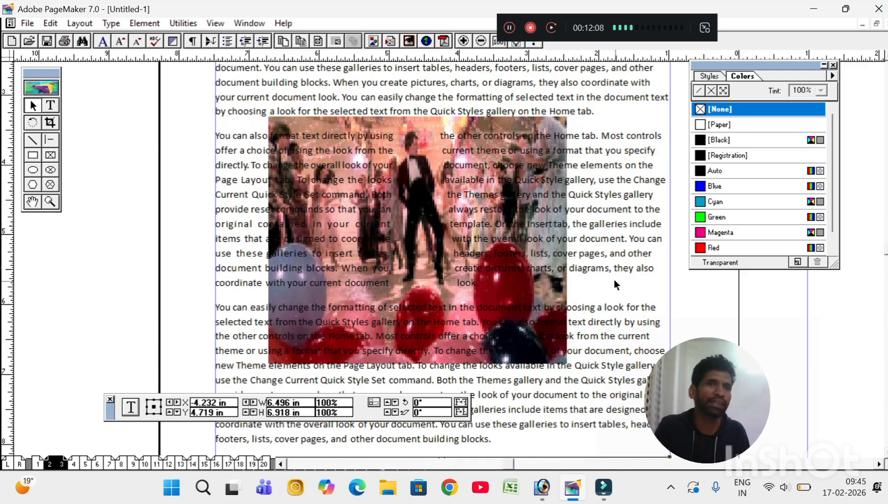
Step: Browse the page 1, 2–3 and 4–5 spreads, then return to page 1's blue NOTEPAD banner
left_click(152, 24)
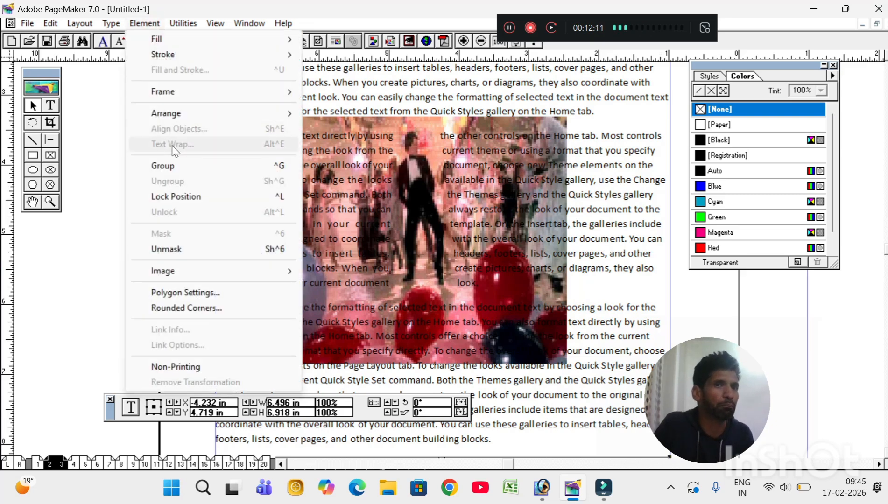
left_click(36, 464)
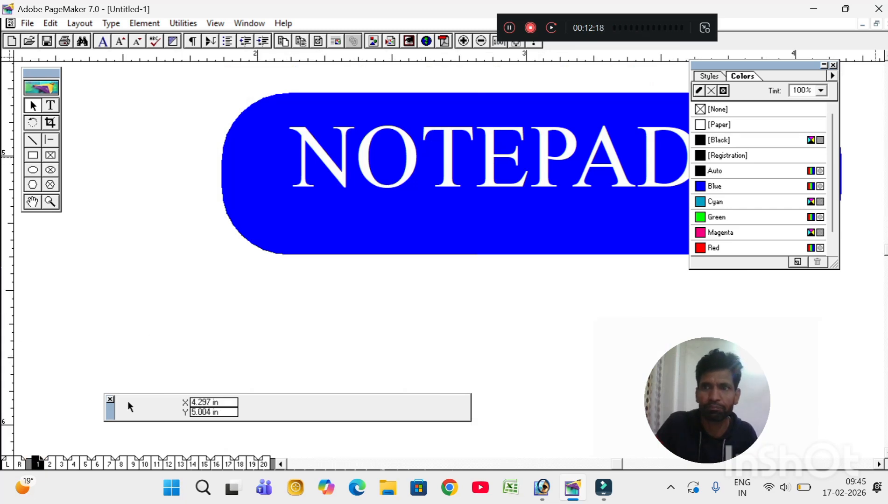
scroll(127, 401, "up", 10)
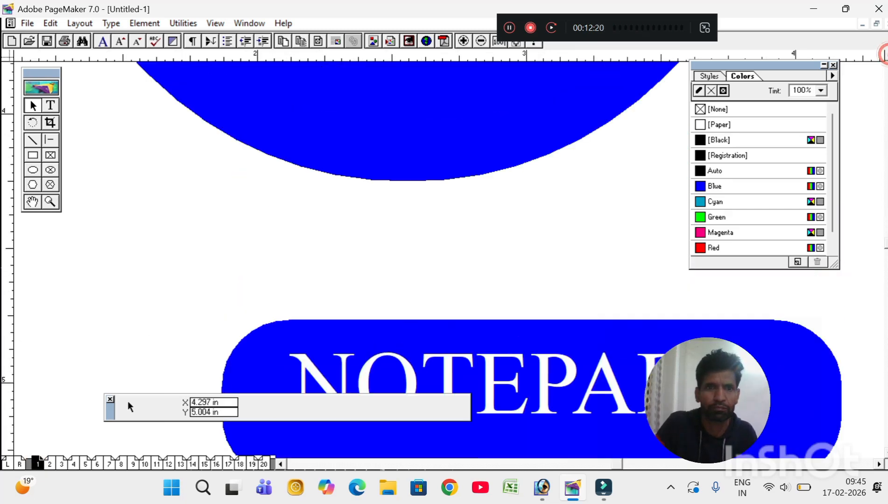
left_click(61, 464)
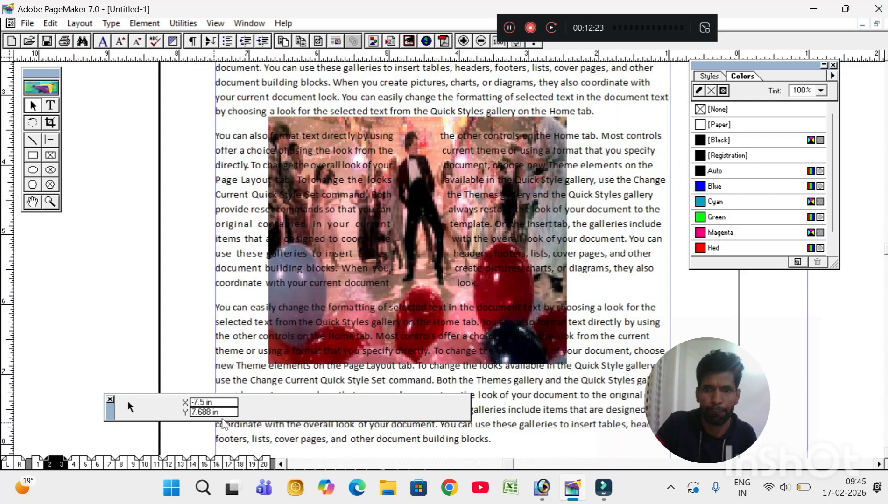
key("ctrl+shift+0")
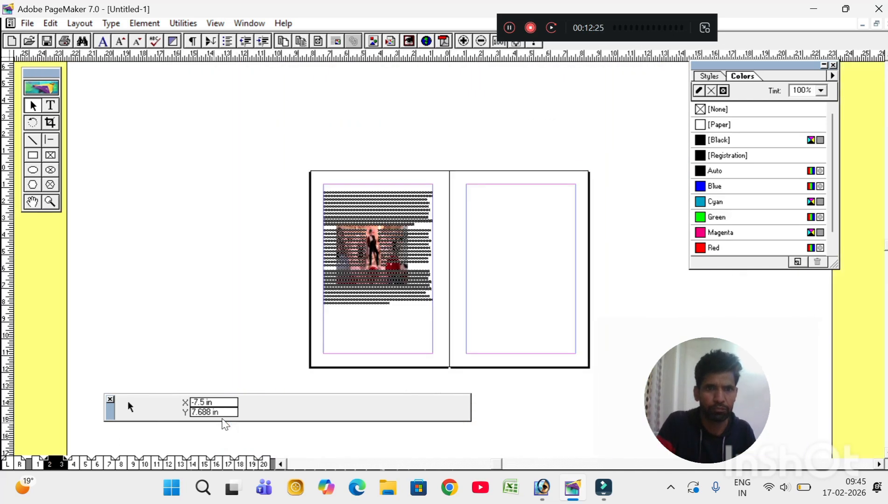
left_click(84, 465)
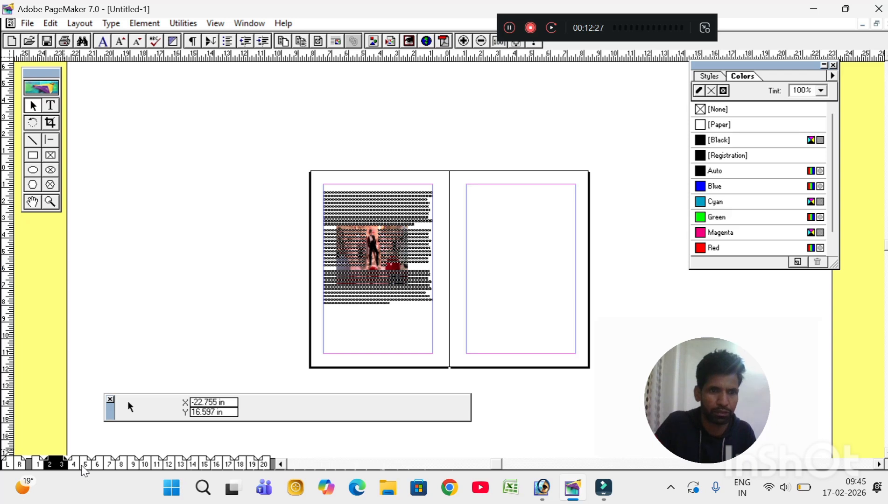
left_click(32, 156)
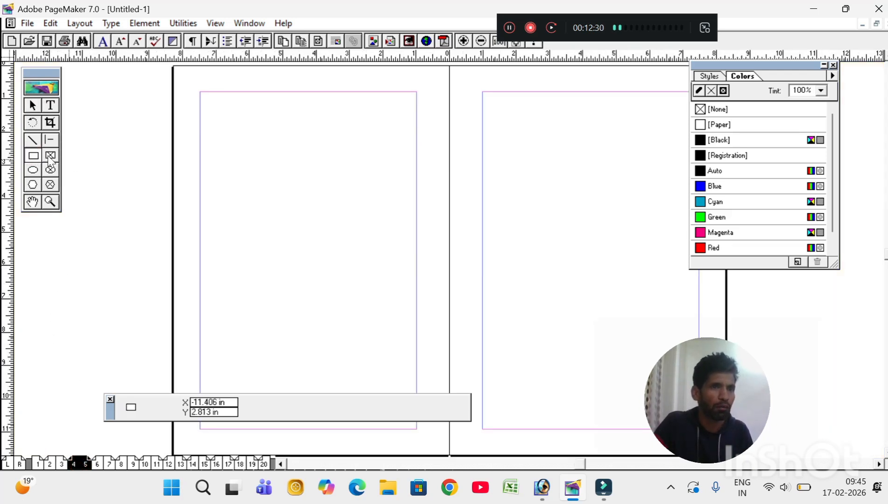
left_click(40, 465)
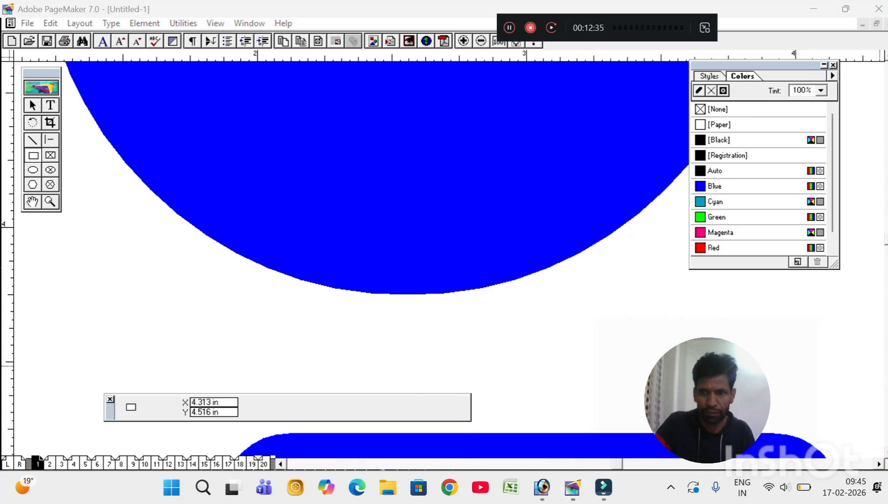
scroll(244, 199, "down", 5)
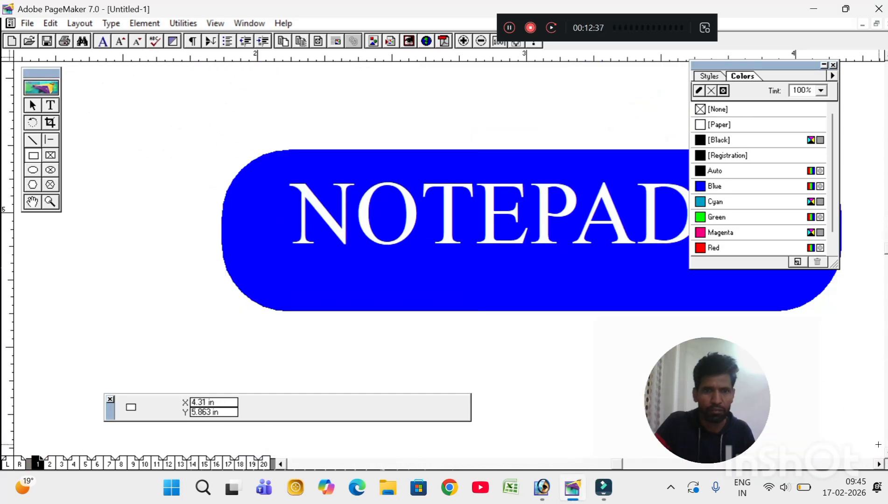
Step: Reposition the blue NOTEPAD rounded box on page 1
left_click(32, 105)
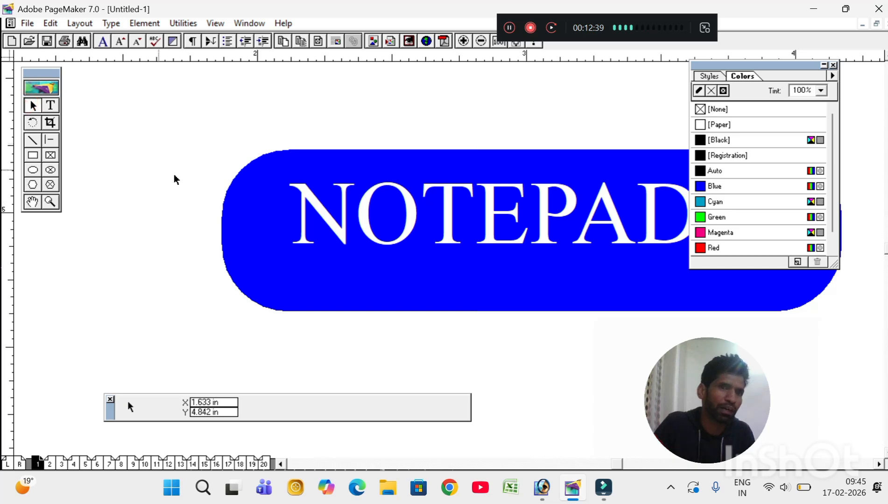
left_click(250, 203)
left_click_drag(247, 200, 192, 117)
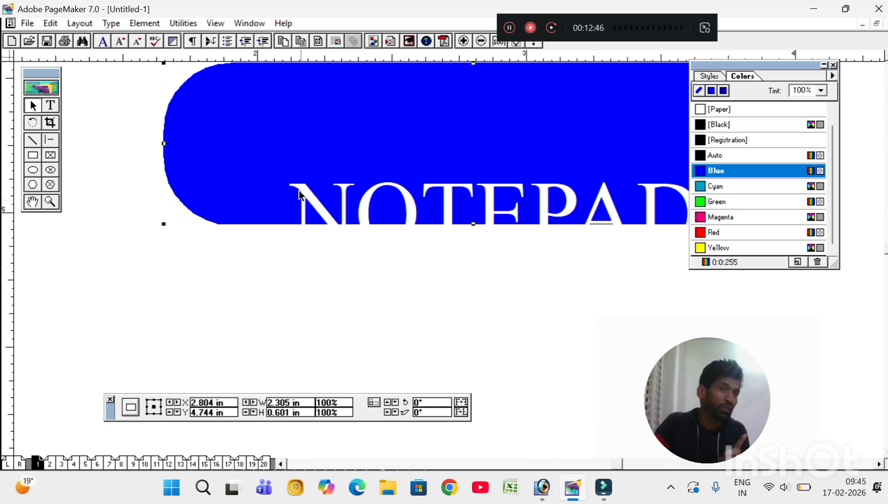
left_click_drag(228, 149, 290, 226)
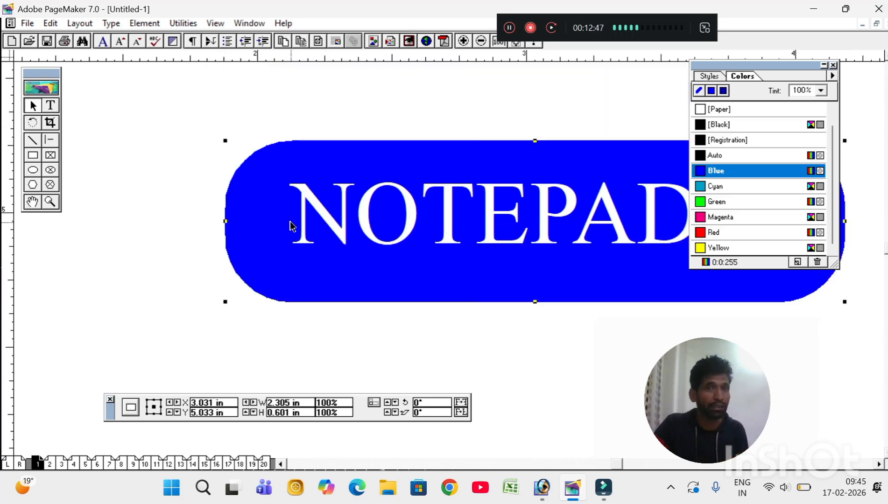
Step: Group the blue box with its NOTEPAD text, move the label down-left, and zoom out
left_click_drag(166, 88, 874, 328)
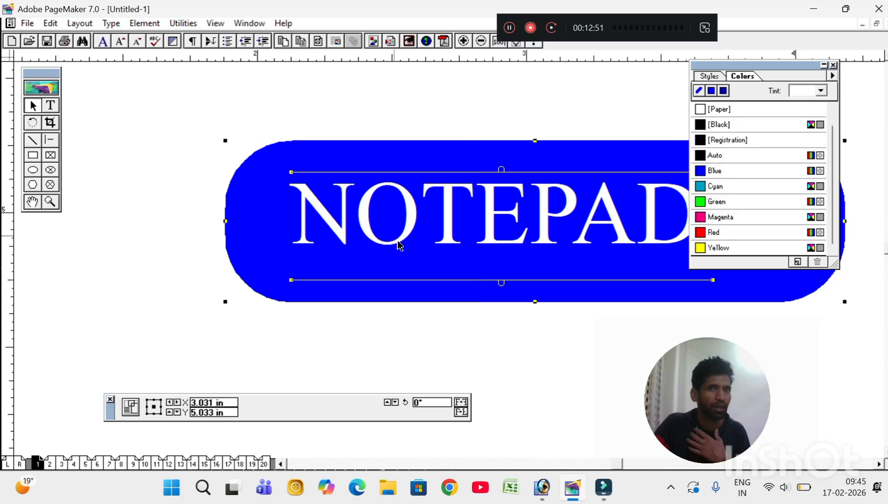
left_click_drag(402, 243, 295, 204)
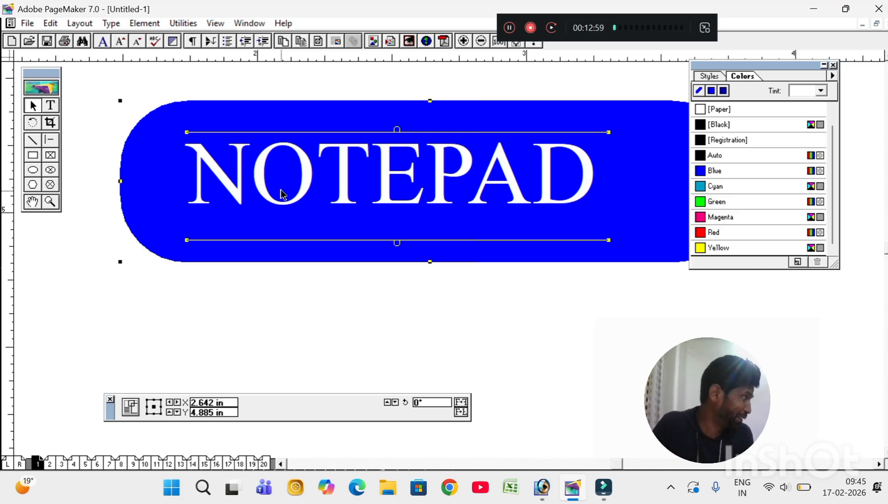
left_click(144, 25)
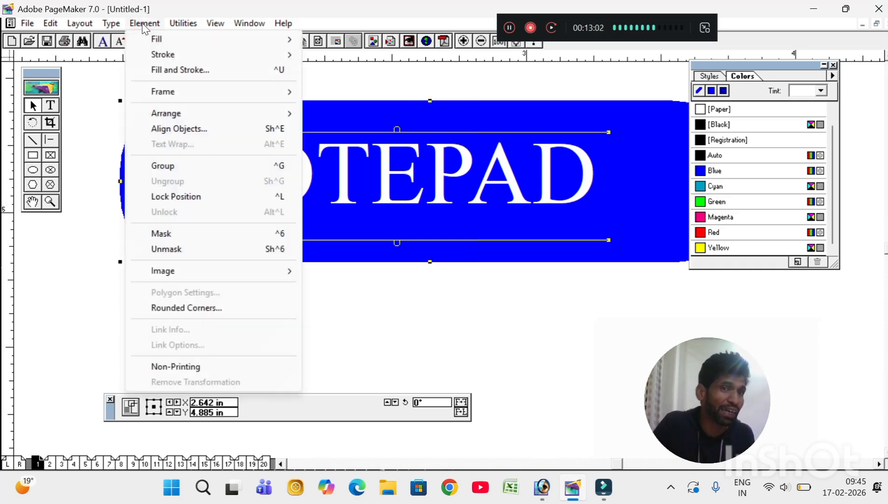
left_click(182, 167)
left_click_drag(267, 133, 260, 242)
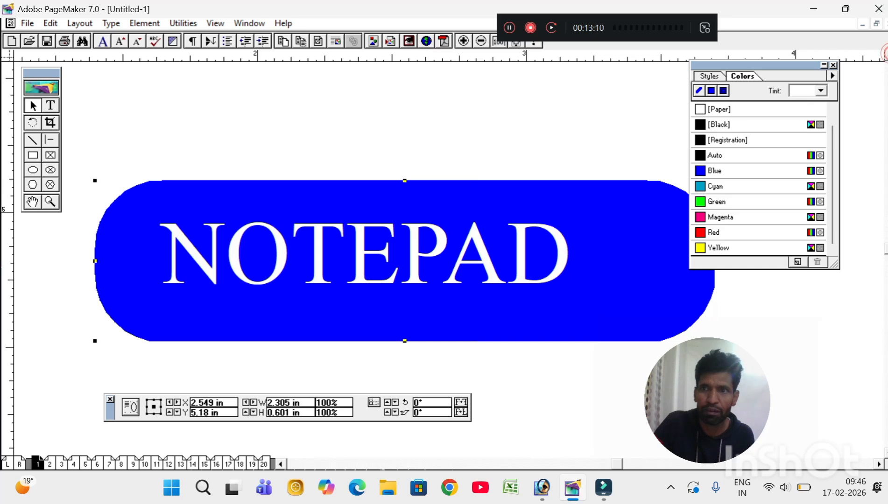
scroll(373, 256, "up", 10)
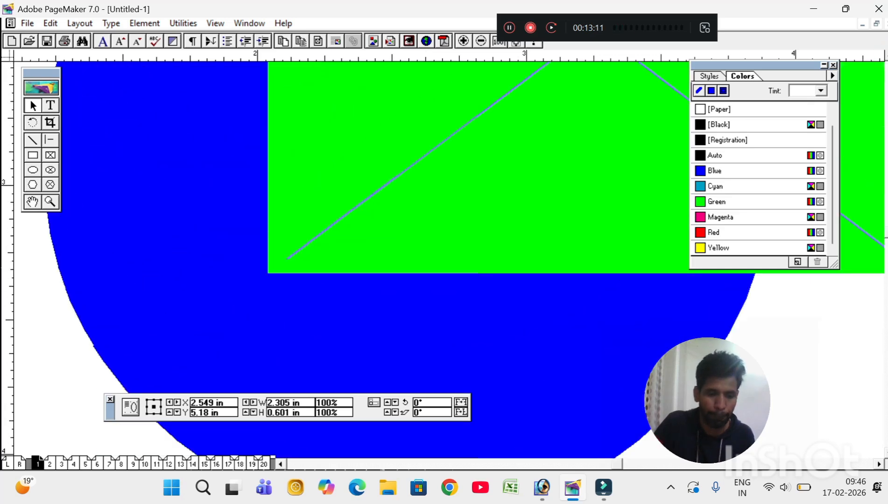
key("ctrl+minus")
key("ctrl+minus")
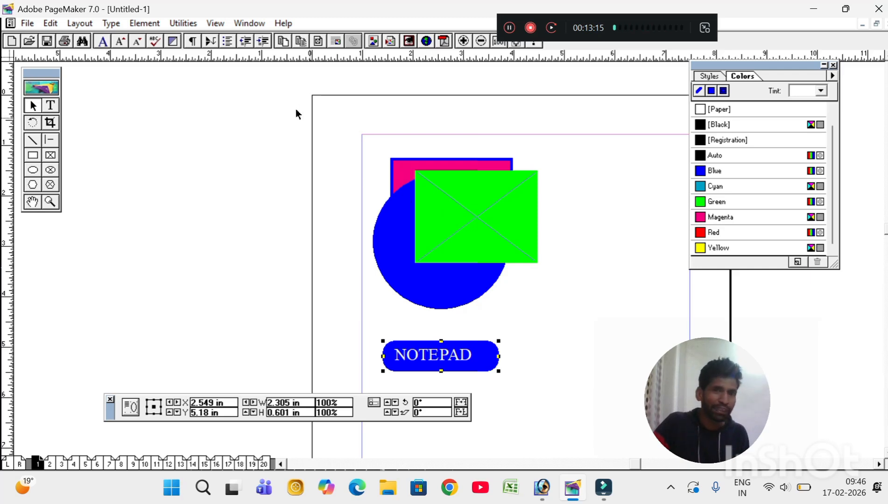
Step: Group the circle and two rectangles, nudge them right, then ungroup them again
left_click(279, 108)
left_click_drag(356, 177, 596, 325)
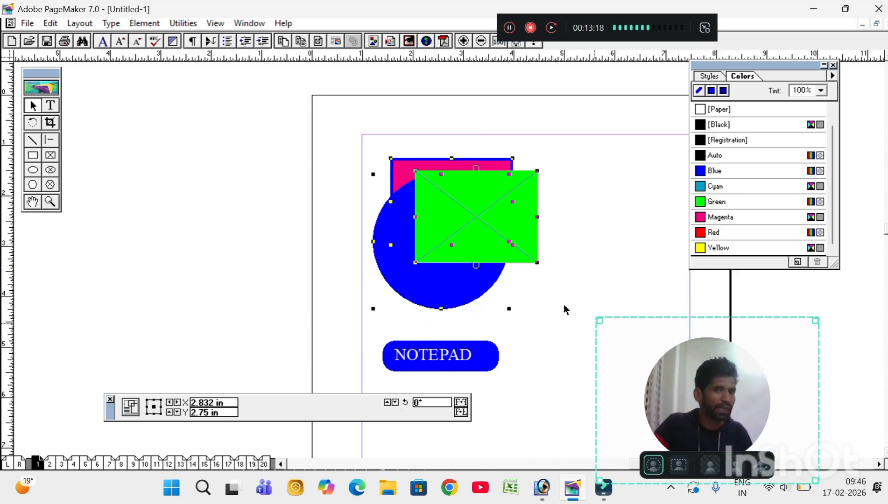
left_click(144, 23)
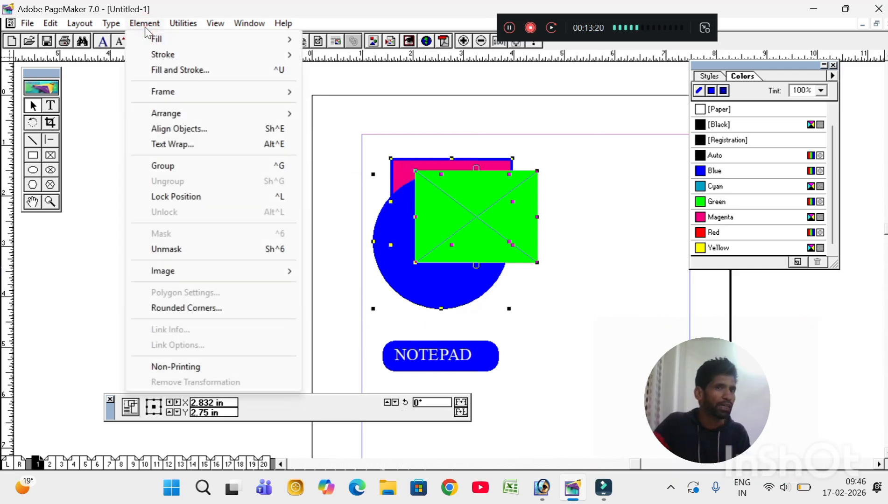
left_click(194, 165)
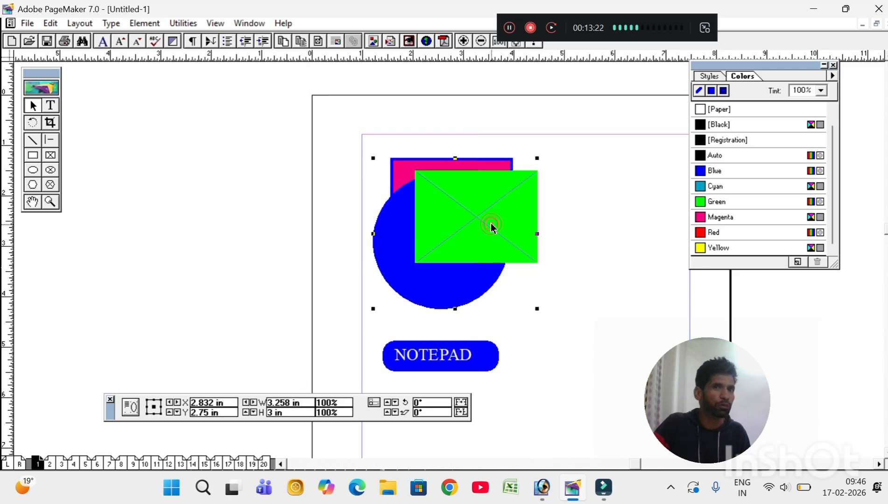
mouse_move(491, 226)
left_mouse_down()
mouse_move(587, 227)
mouse_move(484, 229)
left_mouse_up()
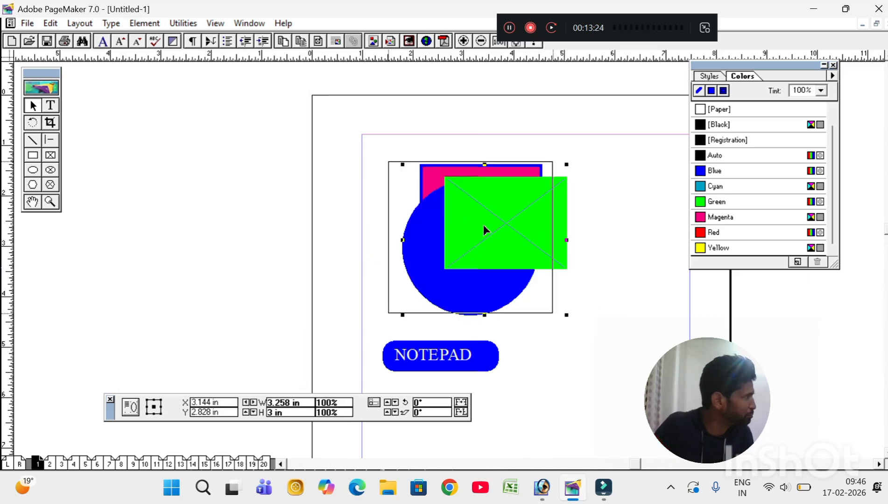
left_click(142, 24)
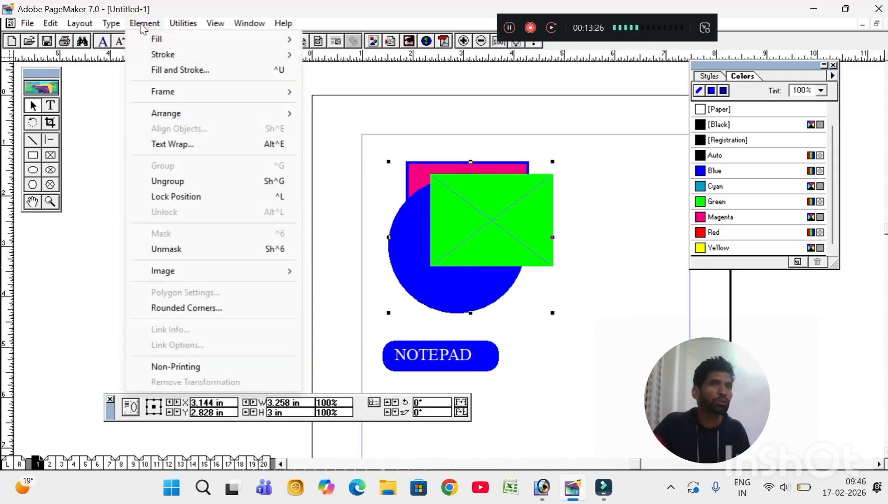
left_click(176, 182)
Step: Move the green rectangle separately, regroup the pink rectangle, circle and green rectangle, and lock the group
left_click(605, 211)
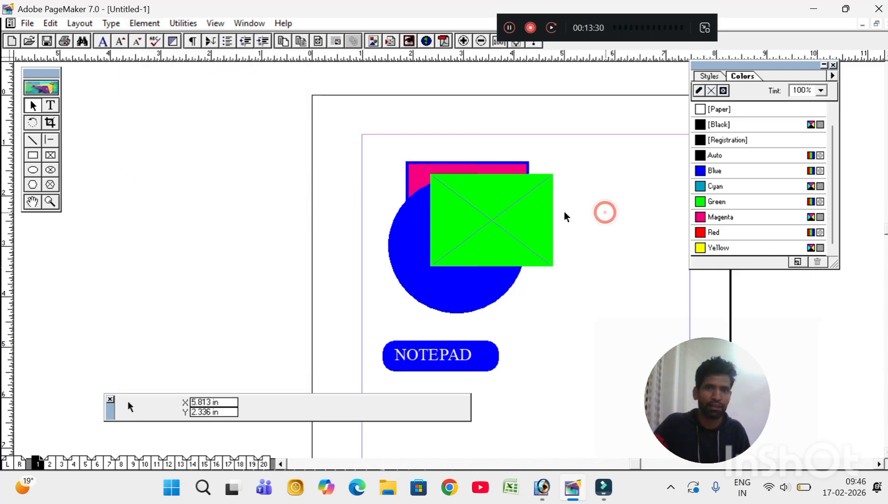
left_click(485, 209)
mouse_move(486, 209)
left_mouse_down()
mouse_move(327, 202)
mouse_move(490, 214)
mouse_move(462, 220)
mouse_move(480, 221)
left_mouse_up()
left_click_drag(281, 123, 634, 333)
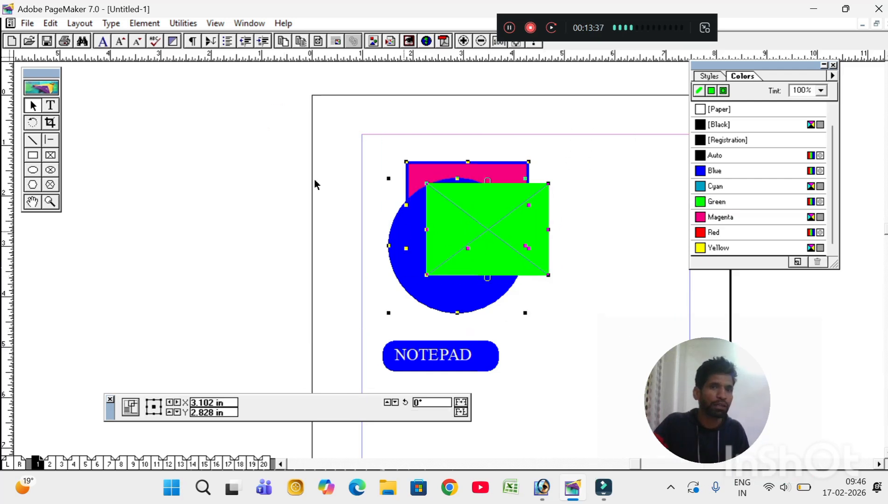
left_click(145, 23)
left_click(164, 167)
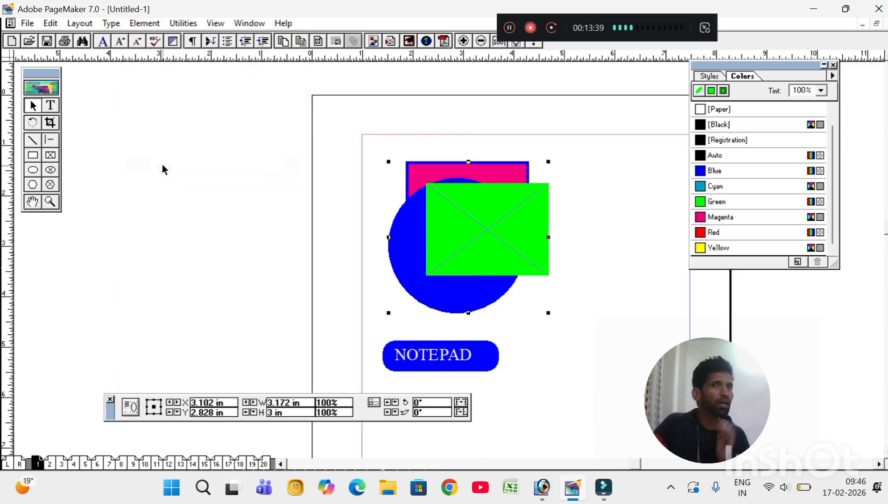
mouse_move(472, 230)
left_mouse_down()
mouse_move(517, 240)
mouse_move(609, 219)
mouse_move(499, 229)
mouse_move(465, 221)
left_mouse_up()
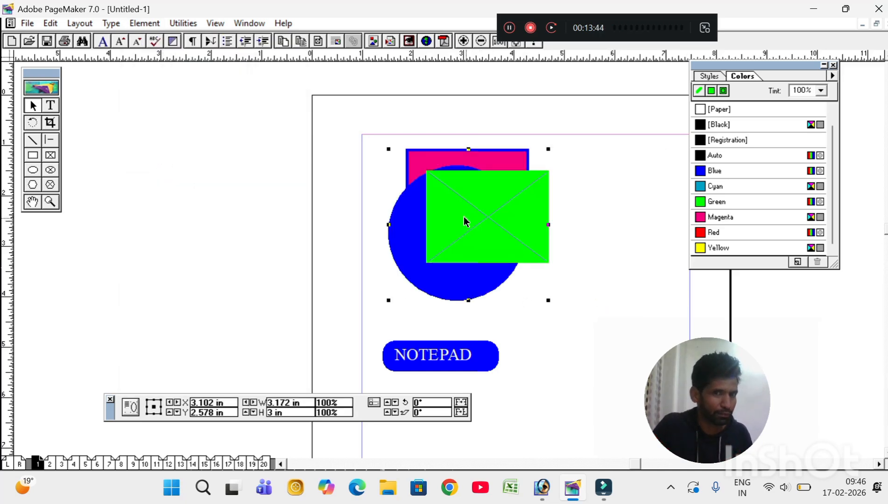
left_click(145, 24)
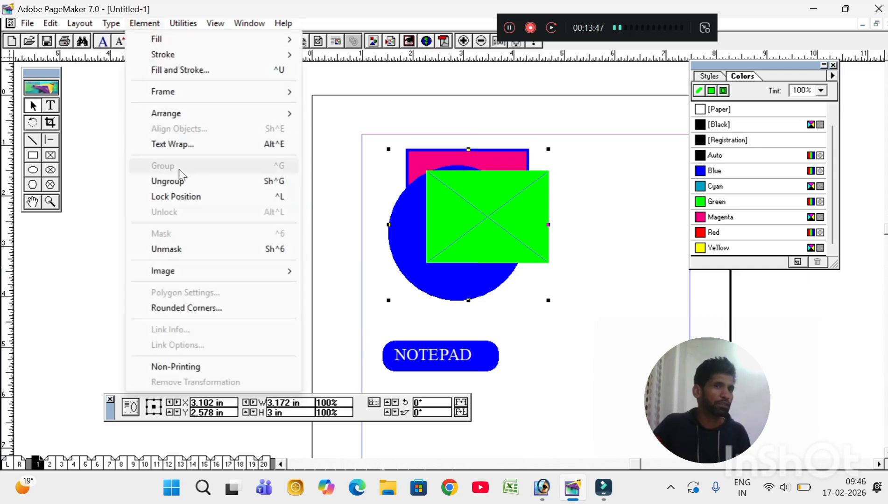
left_click(180, 197)
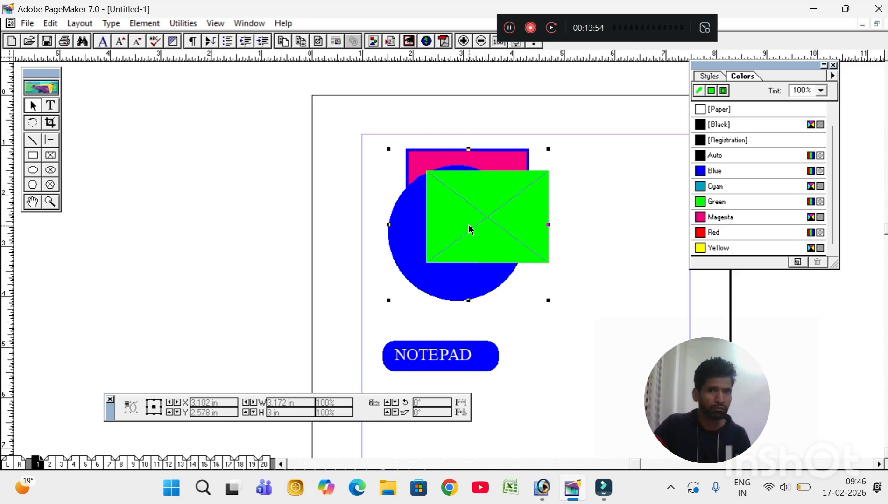
Step: Nudge the NOTEPAD label down-right, unlock the shape group, and move it to about 3.071 × 2.945 in
mouse_move(434, 362)
left_mouse_down()
mouse_move(430, 337)
mouse_move(445, 371)
left_mouse_up()
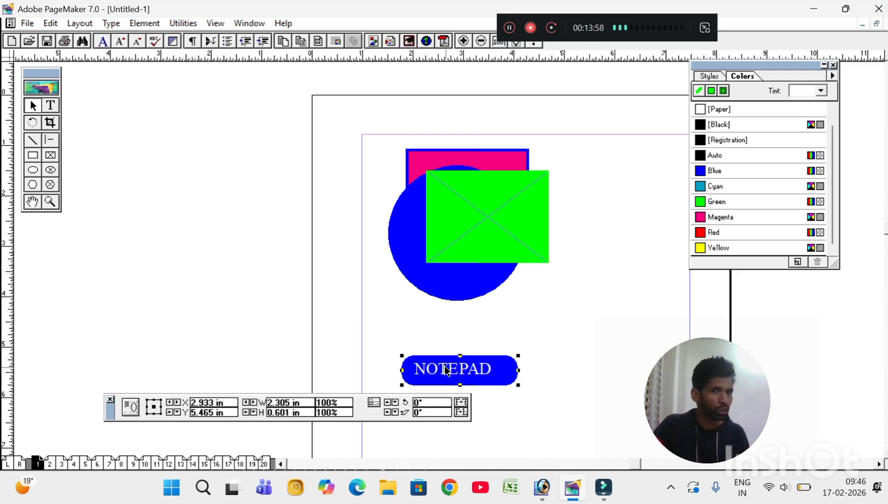
left_click(477, 215)
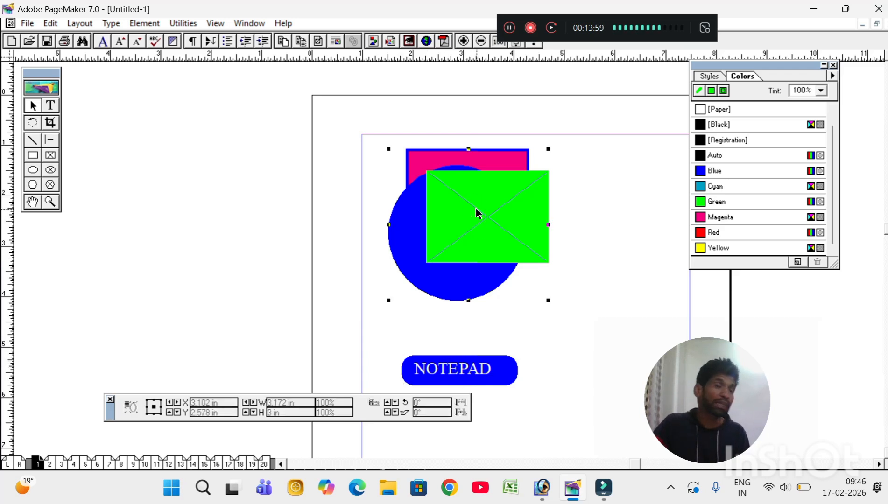
left_click(150, 24)
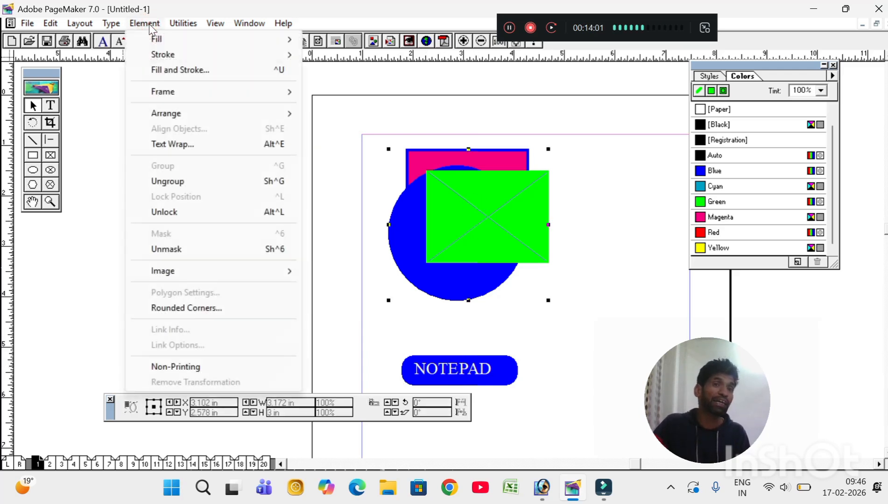
left_click(184, 212)
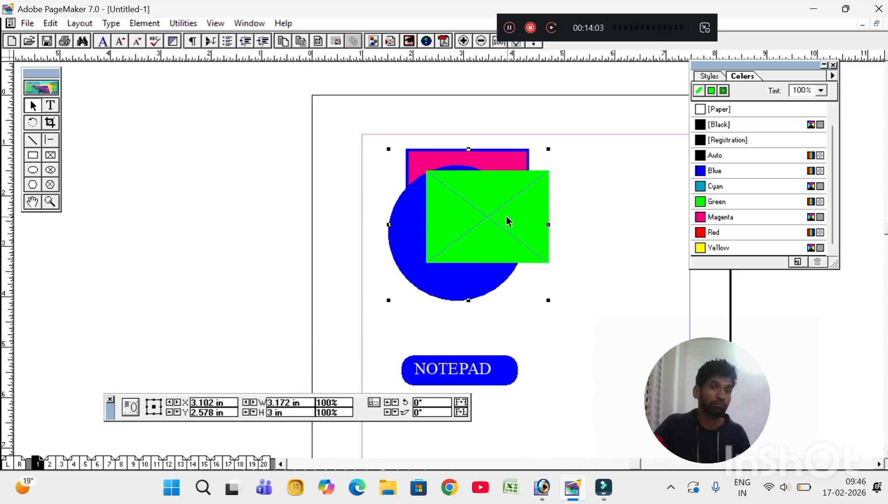
left_click_drag(508, 222, 468, 237)
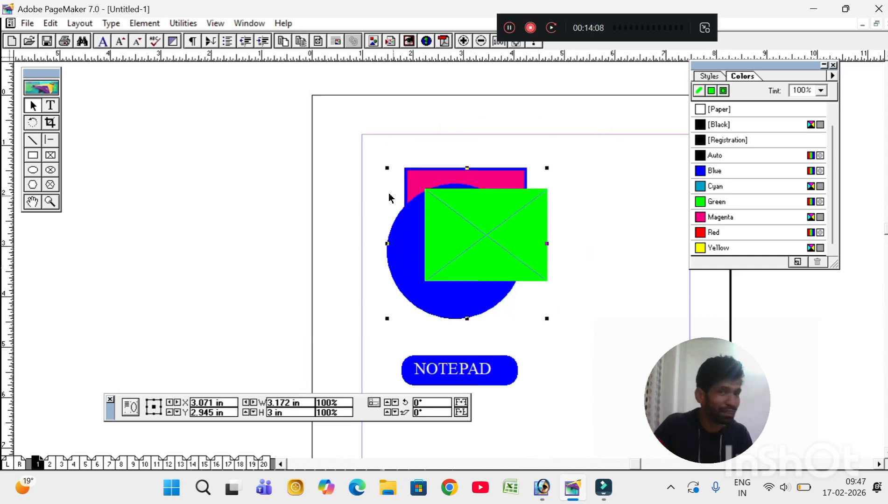
left_click(145, 24)
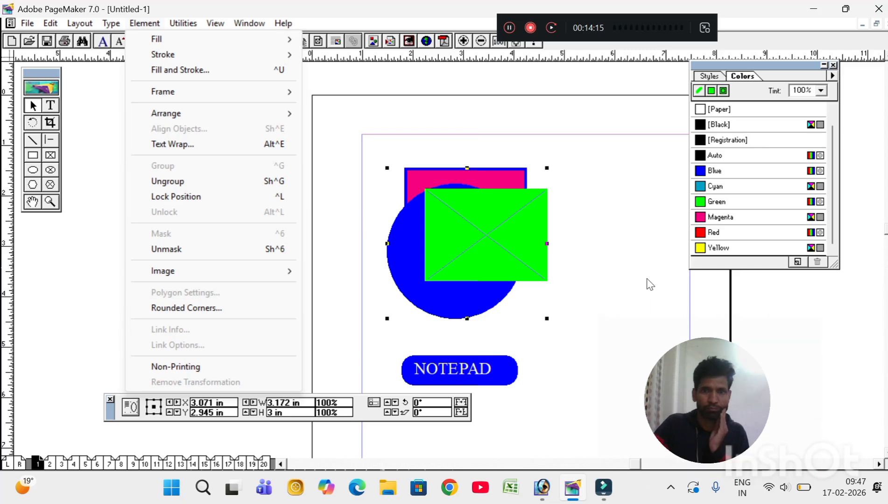
left_click(622, 252)
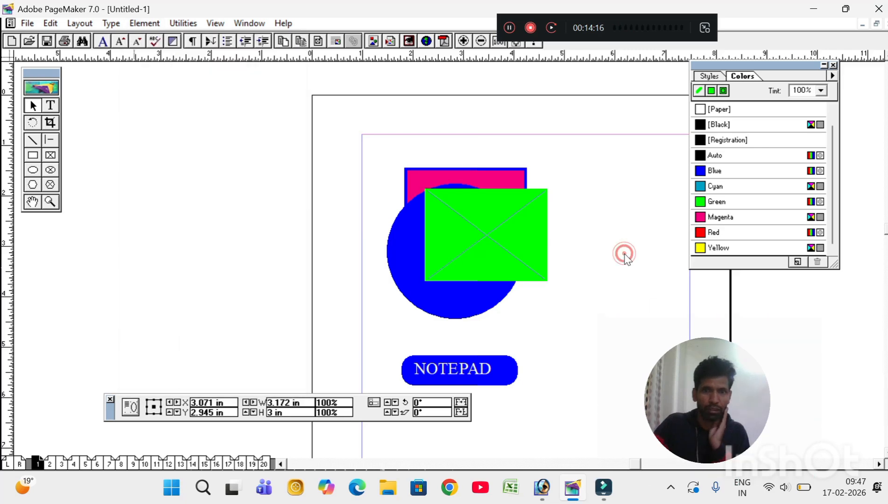
Step: Go to the page 4–5 spread and draw a 4.188 × 2.703 in rectangle near page 4's top
left_click(61, 464)
left_click(75, 464)
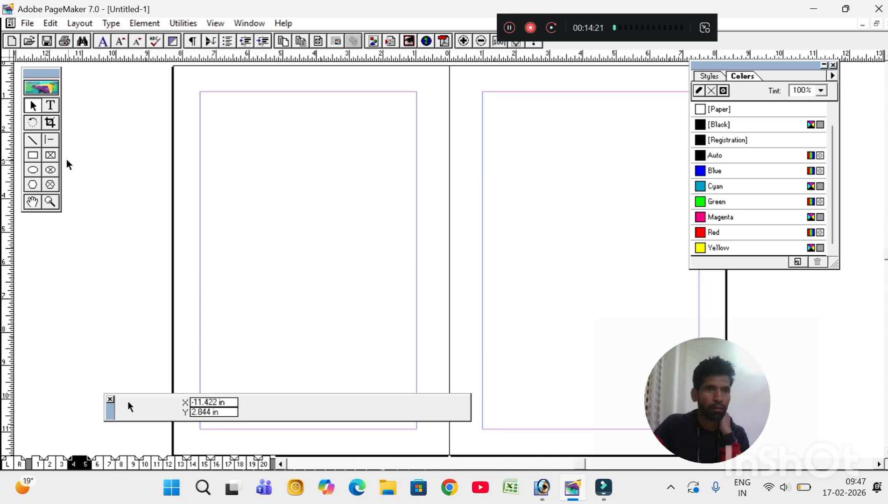
left_click(34, 157)
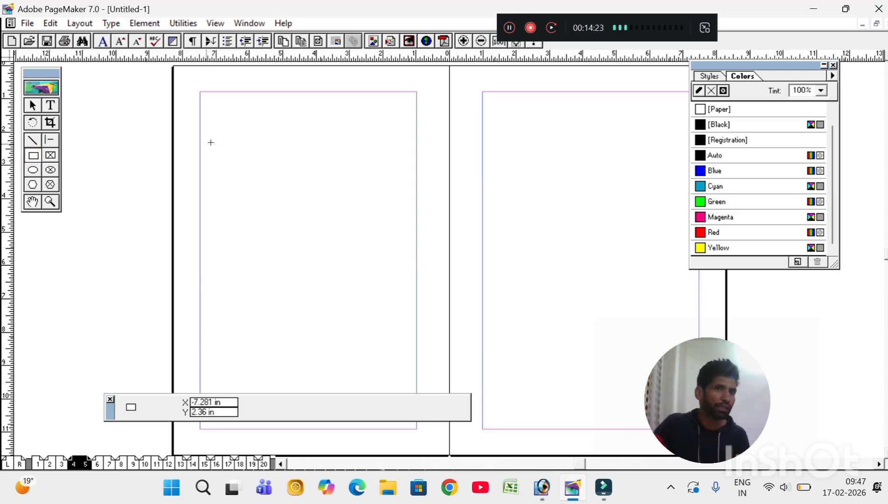
mouse_move(233, 134)
left_mouse_down()
mouse_move(257, 161)
mouse_move(371, 223)
left_mouse_up()
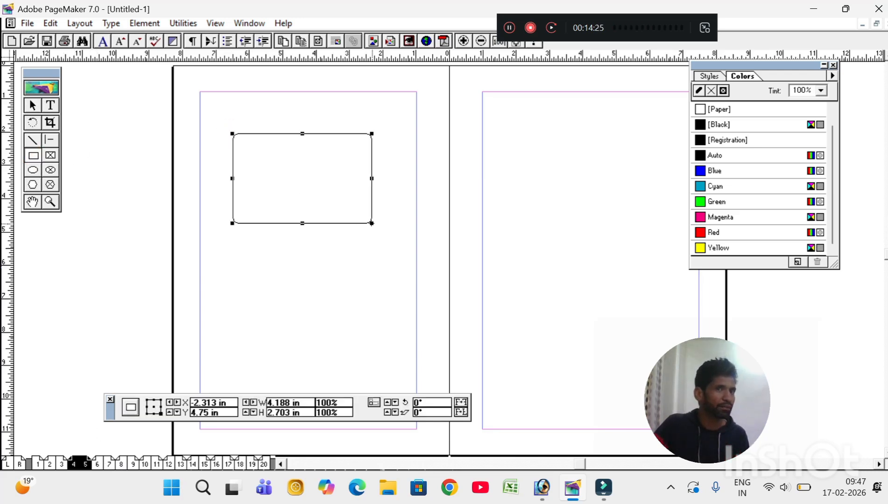
Step: Give the rectangle the nearly square top-middle style under Rounded Corners
left_click(144, 24)
left_click(195, 310)
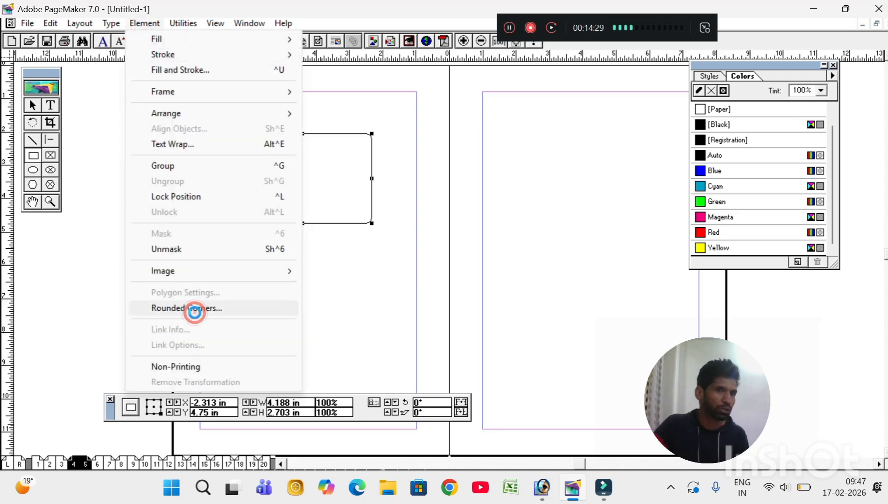
left_click(421, 201)
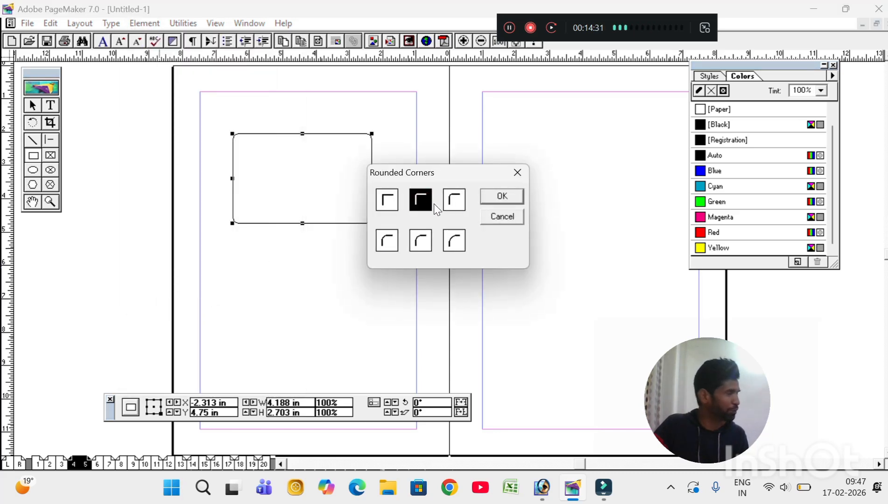
left_click(491, 197)
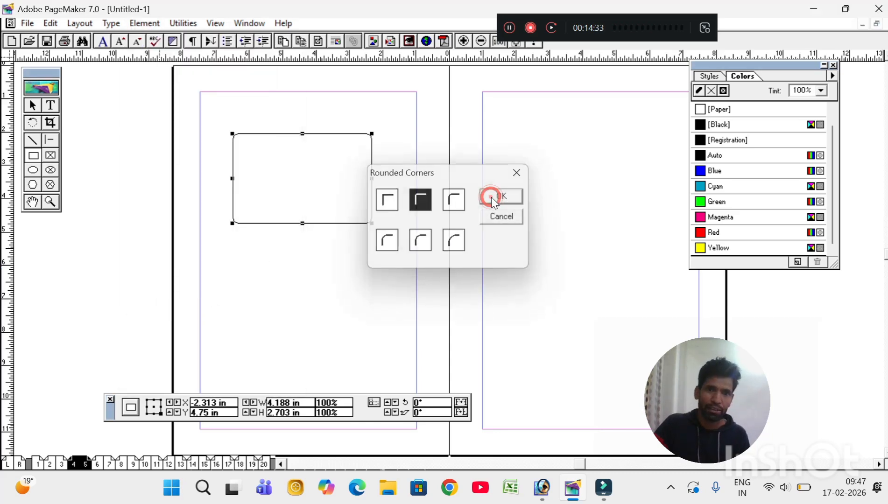
Step: Draw a polygon below the rectangle and set it to 37 sides with a 62% star inset
left_click(34, 186)
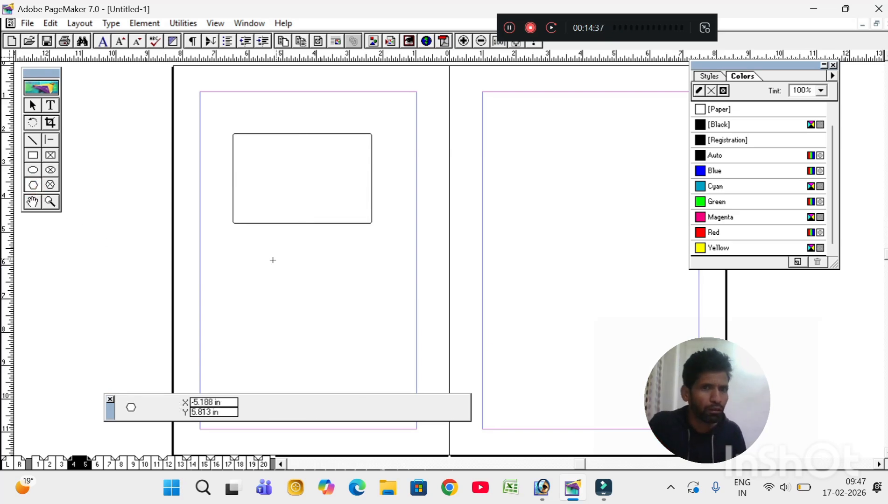
left_click_drag(259, 256, 354, 339)
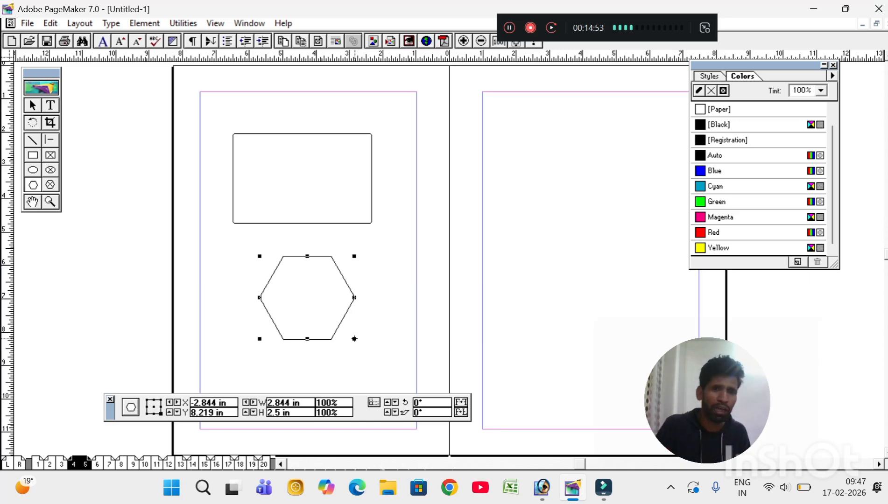
left_click(138, 26)
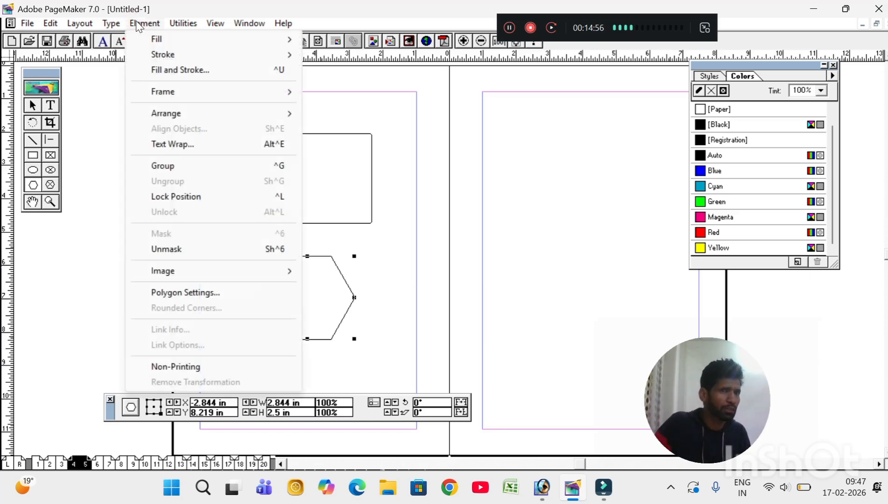
left_click(173, 293)
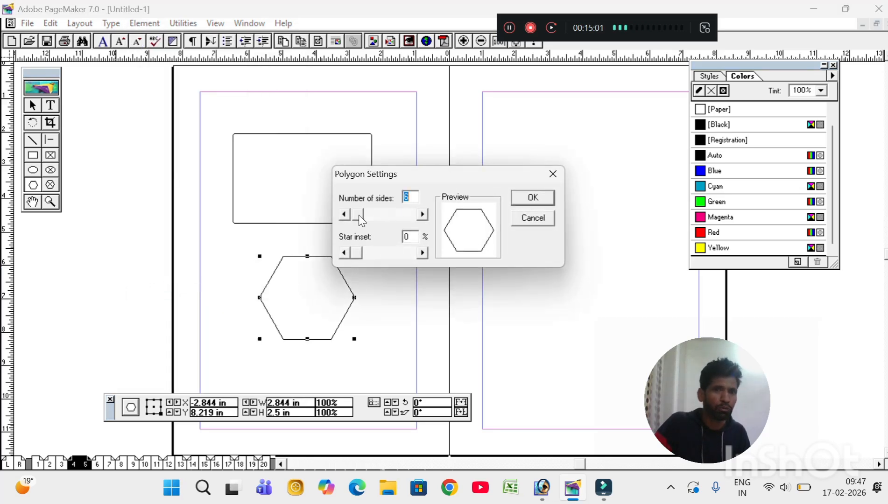
left_click_drag(358, 215, 364, 215)
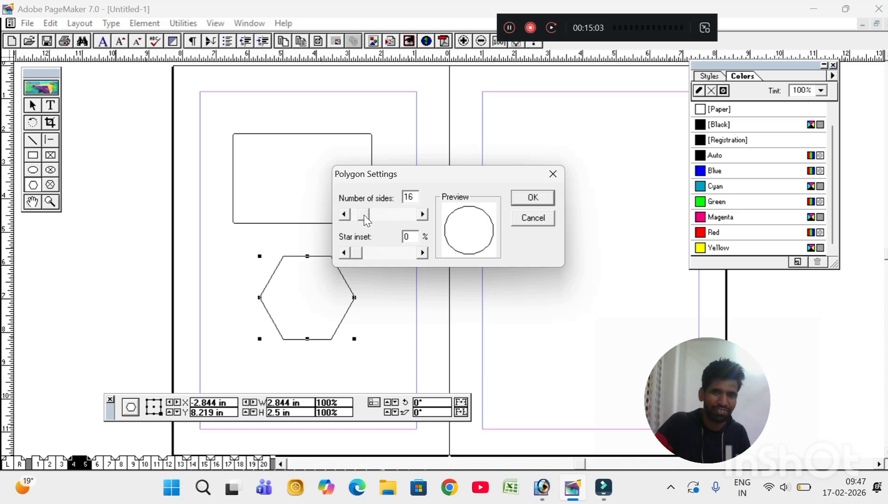
left_click_drag(355, 254, 371, 274)
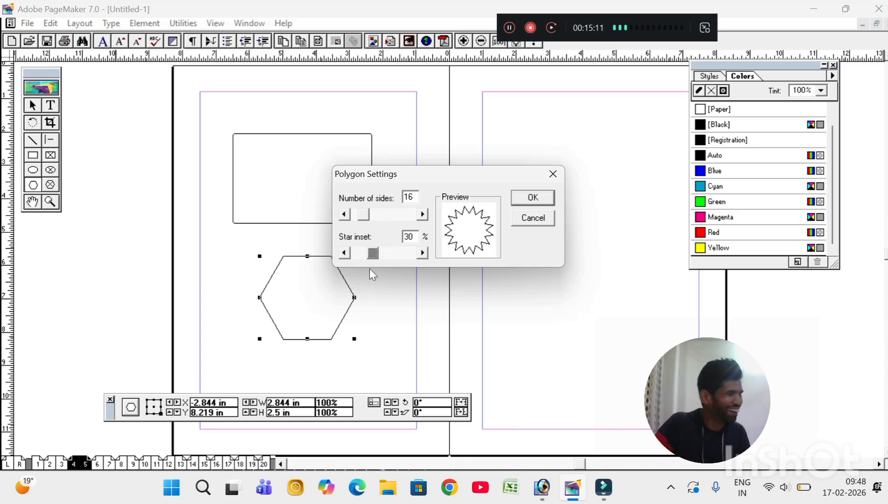
mouse_move(364, 218)
left_mouse_down()
mouse_move(397, 218)
mouse_move(374, 220)
left_mouse_up()
left_click_drag(372, 253, 391, 256)
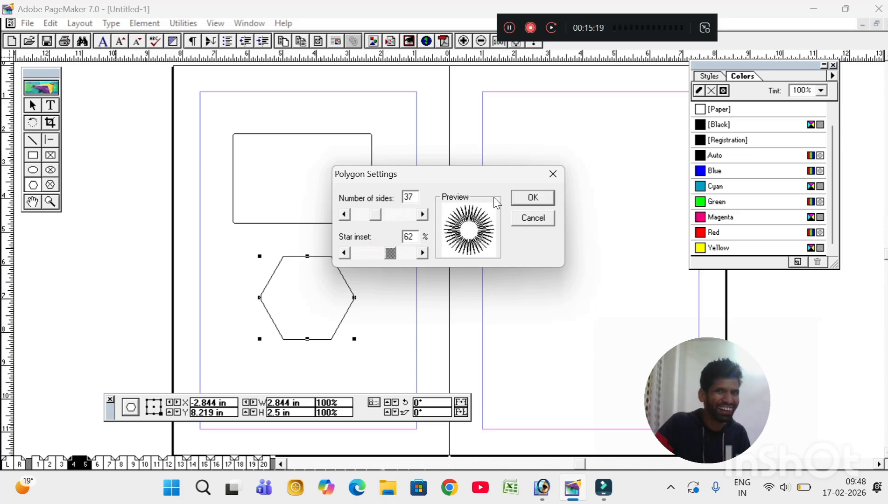
left_click(520, 199)
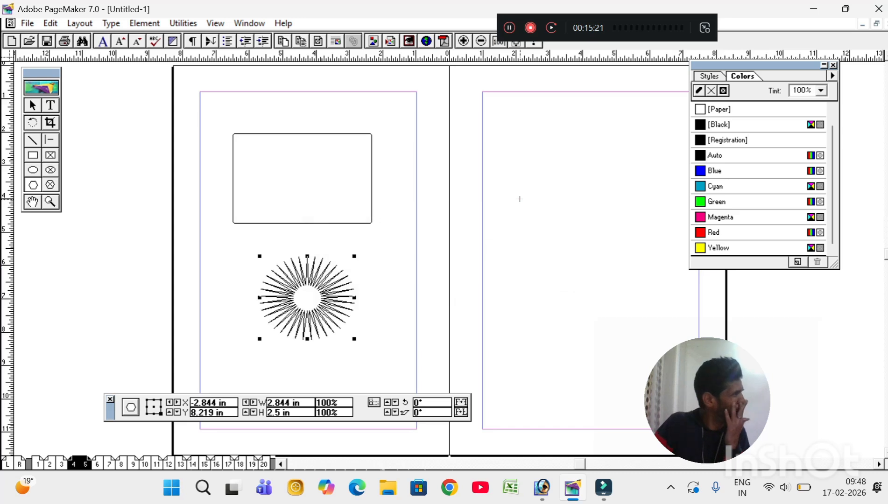
left_click(34, 185)
Step: Draw a hexagon near the top of page 5 and set it to 7 sides with 43% star inset
left_click_drag(516, 126, 642, 244)
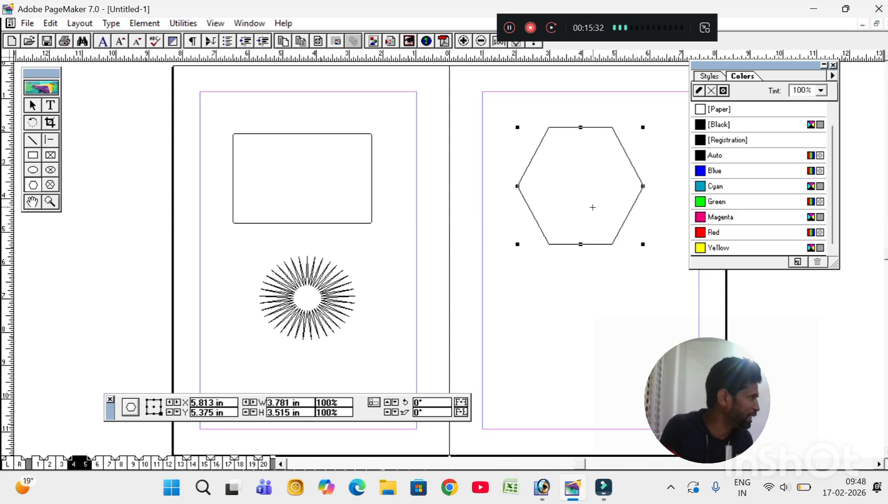
left_click(142, 26)
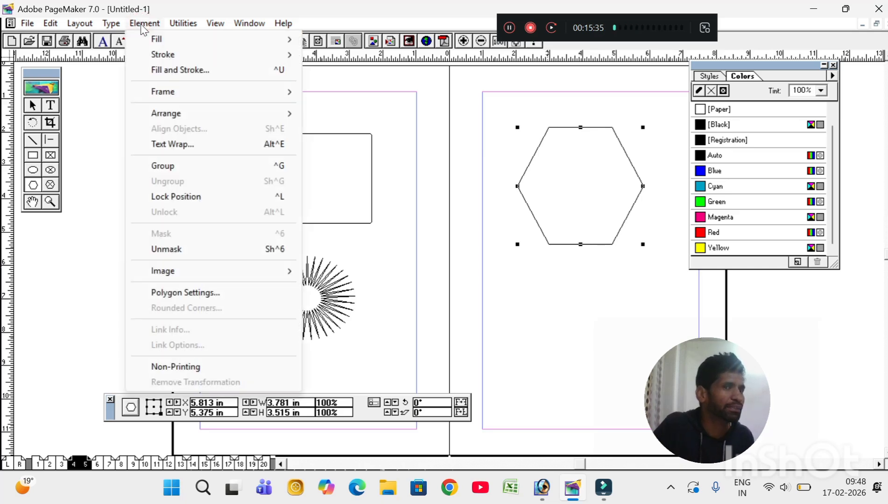
left_click(173, 293)
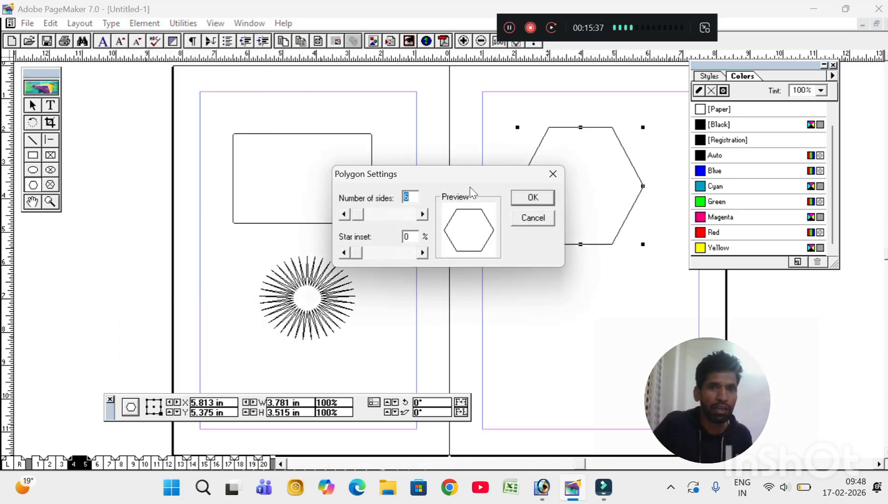
left_click_drag(448, 179, 255, 171)
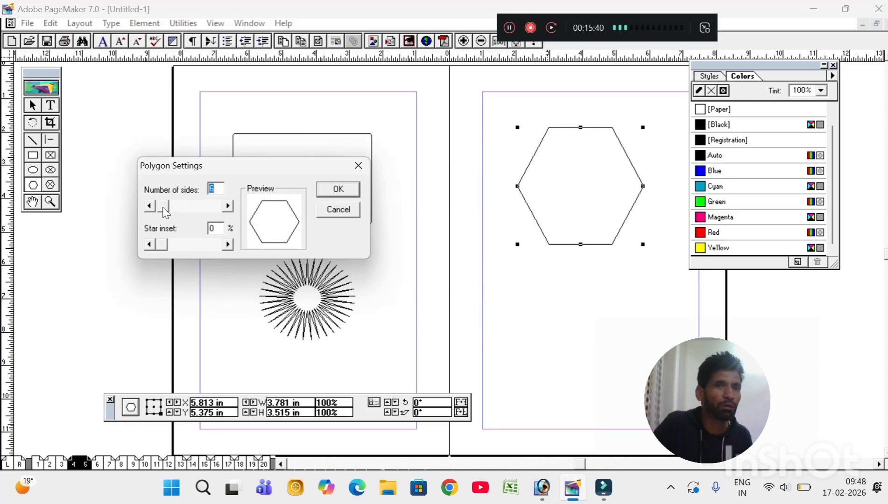
left_click_drag(166, 206, 200, 211)
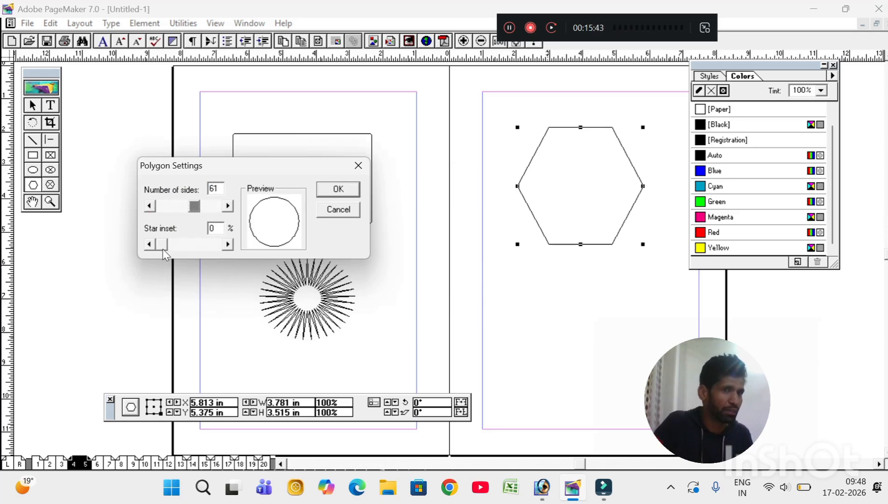
left_click_drag(162, 250, 186, 262)
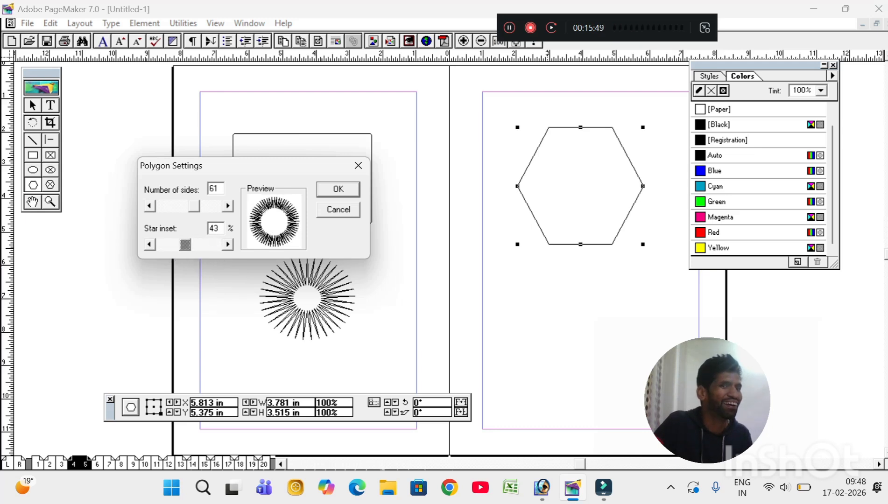
left_click_drag(193, 209, 164, 225)
left_click(329, 190)
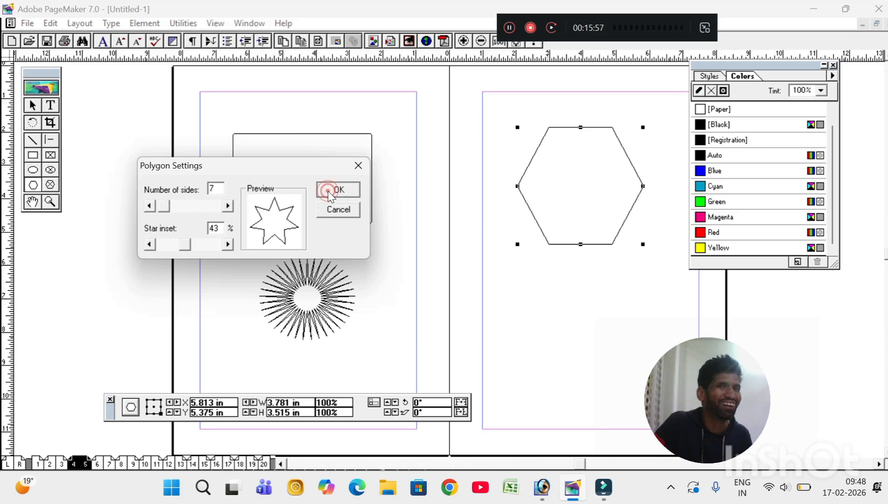